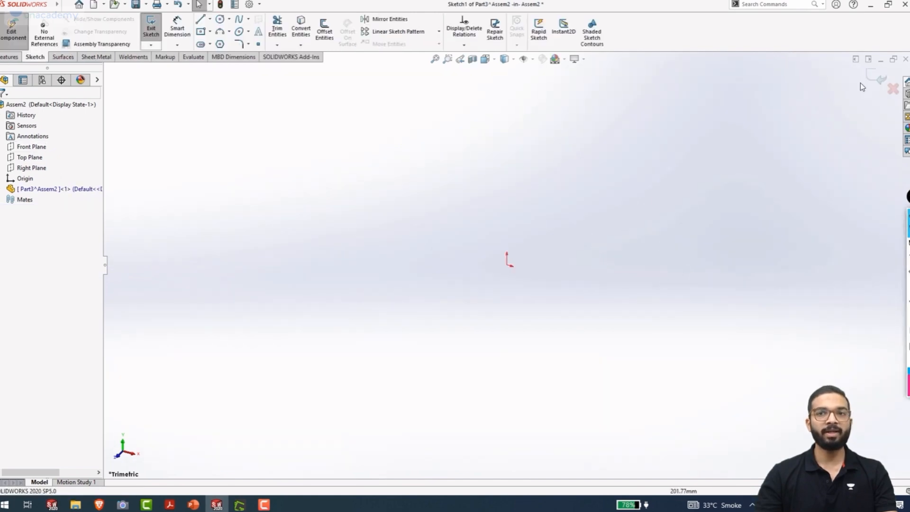
Sketch a horizontal construction centerline about 235 mm long below the origin on the front-facing sketch plane
{"action": "key", "text": "ctrl+8"}
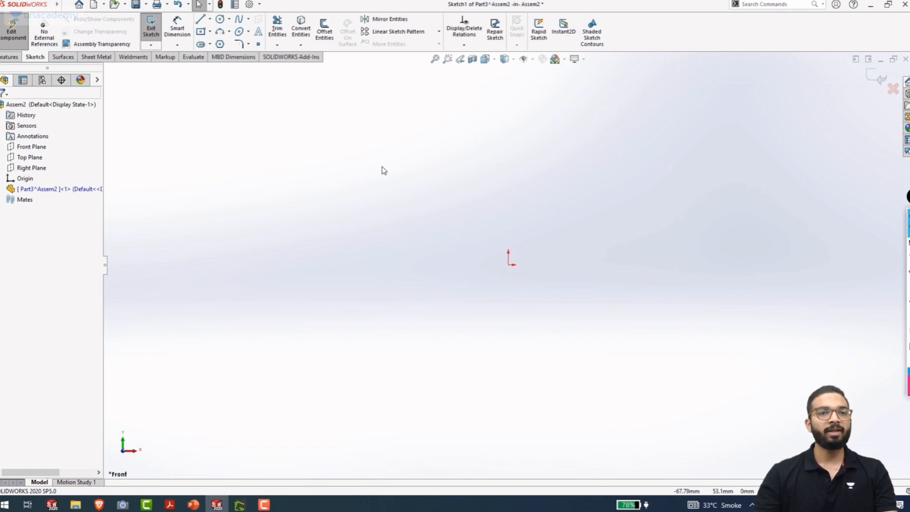
{"action": "left_click", "coordinate": [210, 19]}
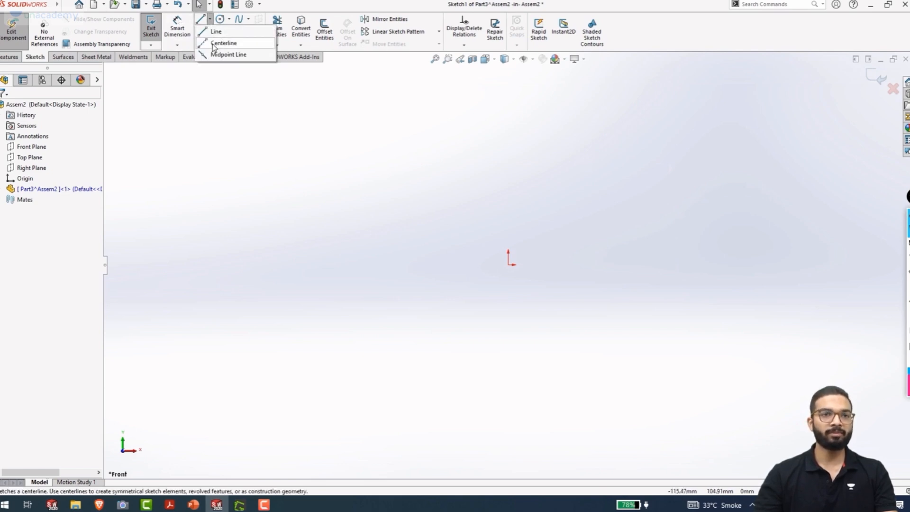
{"action": "left_click", "coordinate": [214, 43]}
{"action": "left_click", "coordinate": [278, 305]}
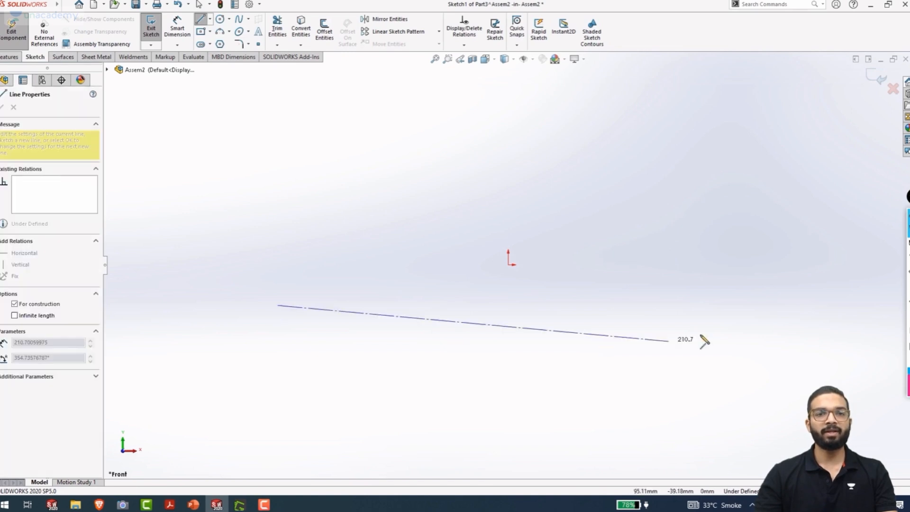
{"action": "left_click", "coordinate": [715, 305]}
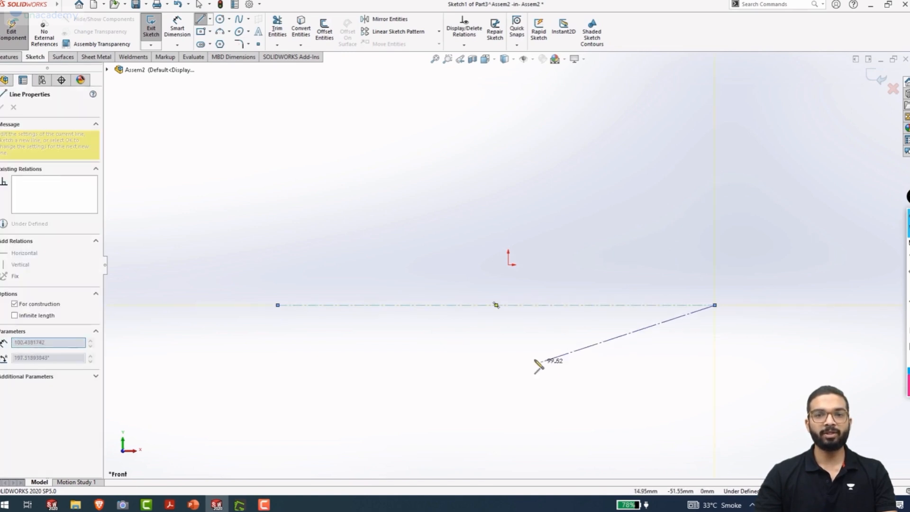
{"action": "key", "text": "Escape"}
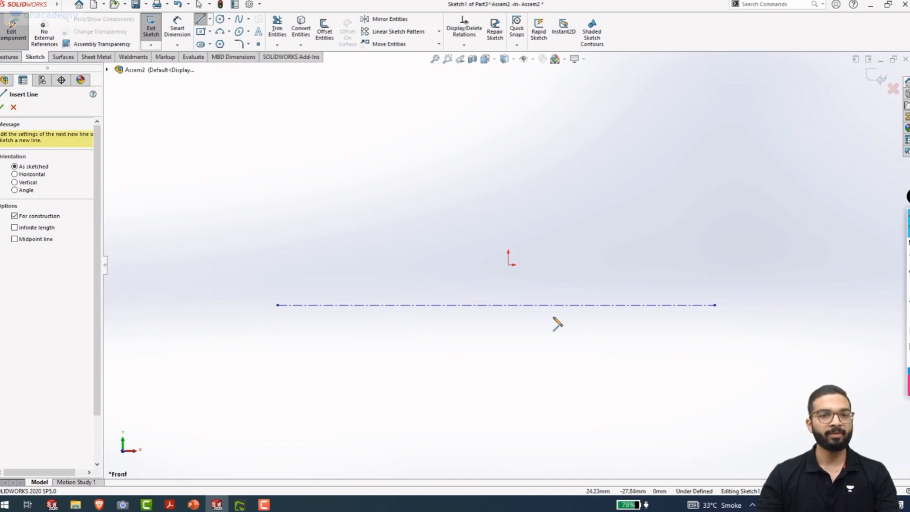
{"action": "key", "text": "Escape"}
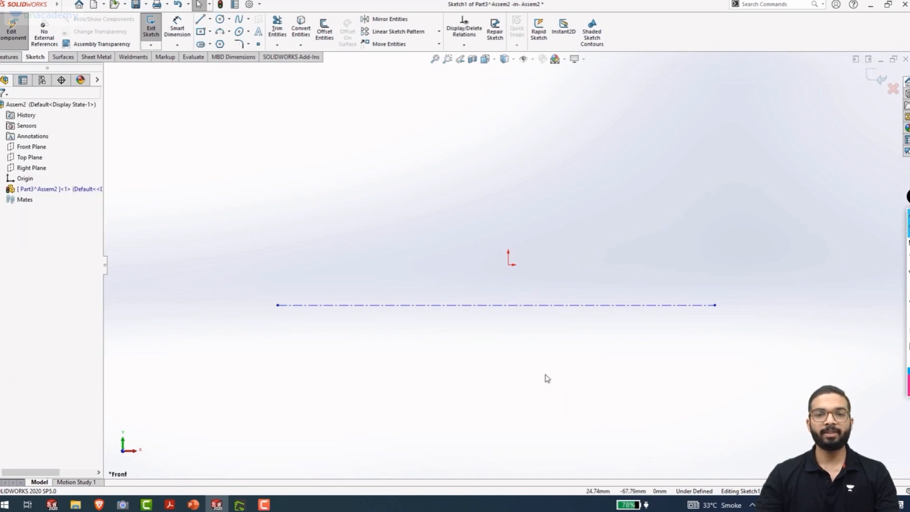
Make the midpoint of the horizontal centerline coincident with the origin
{"action": "right_click", "coordinate": [497, 306]}
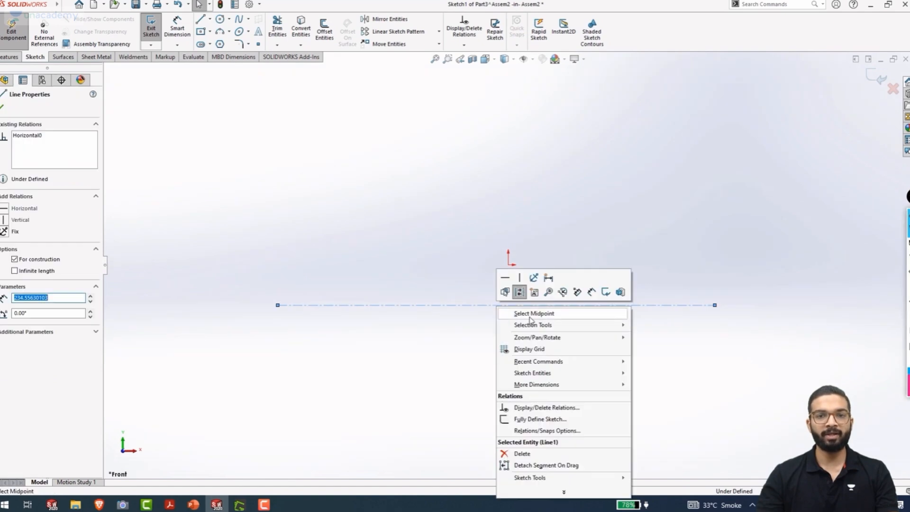
{"action": "key", "text": "Escape"}
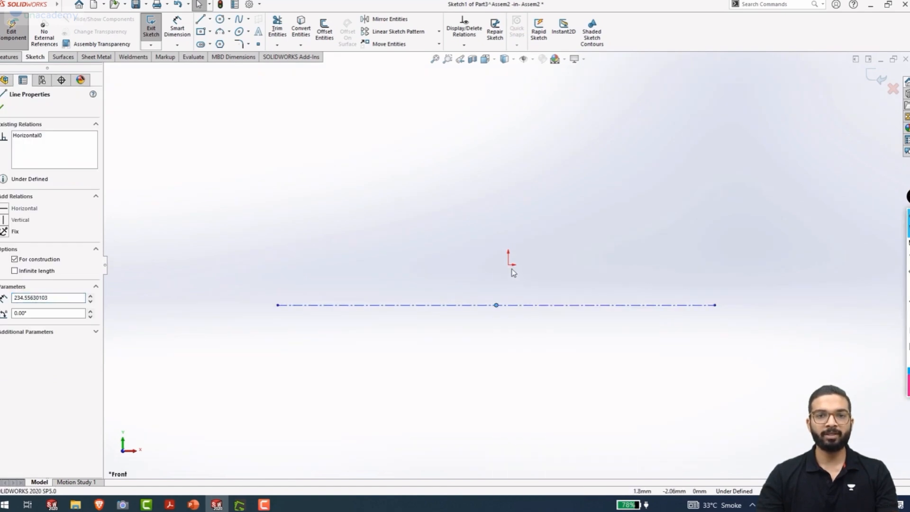
{"action": "left_click", "coordinate": [508, 265], "text": "ctrl"}
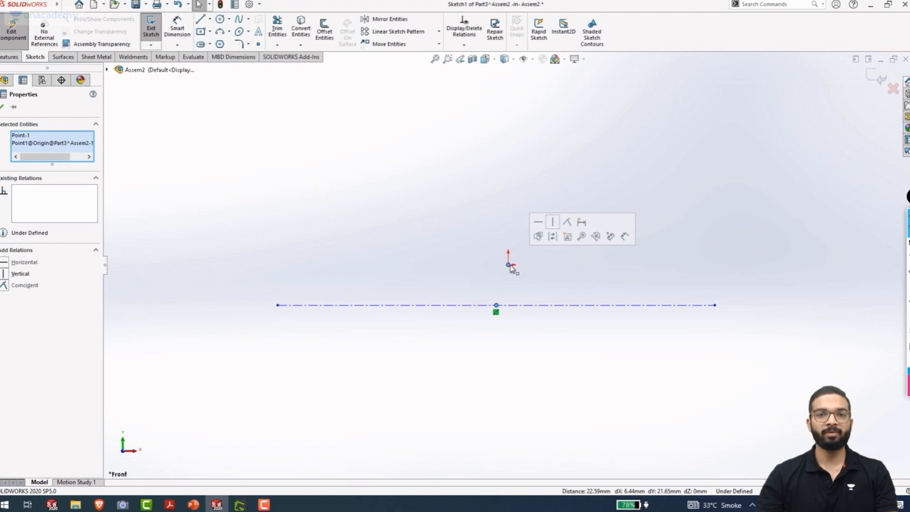
{"action": "left_click", "coordinate": [566, 223]}
Dimension the horizontal centerline's length and set it to 150 mm
{"action": "right_click_drag", "start_coordinate": [587, 392], "coordinate": [603, 206]}
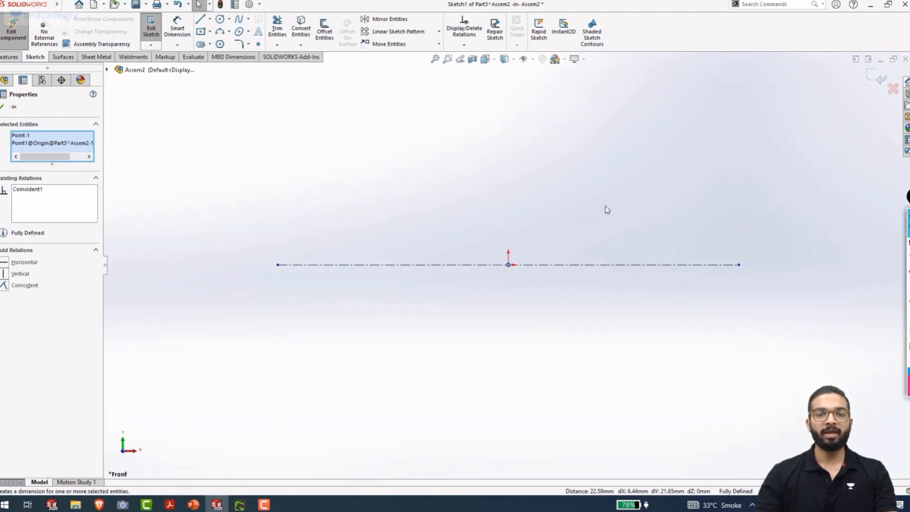
{"action": "left_click", "coordinate": [559, 265]}
{"action": "left_click", "coordinate": [488, 352]}
{"action": "type", "text": "150"}
{"action": "key", "text": "Return"}
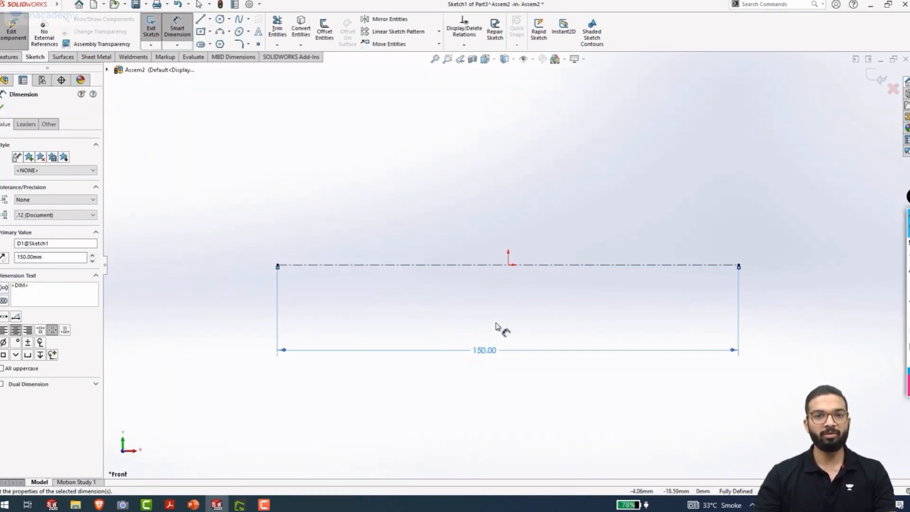
{"action": "key", "text": "Escape"}
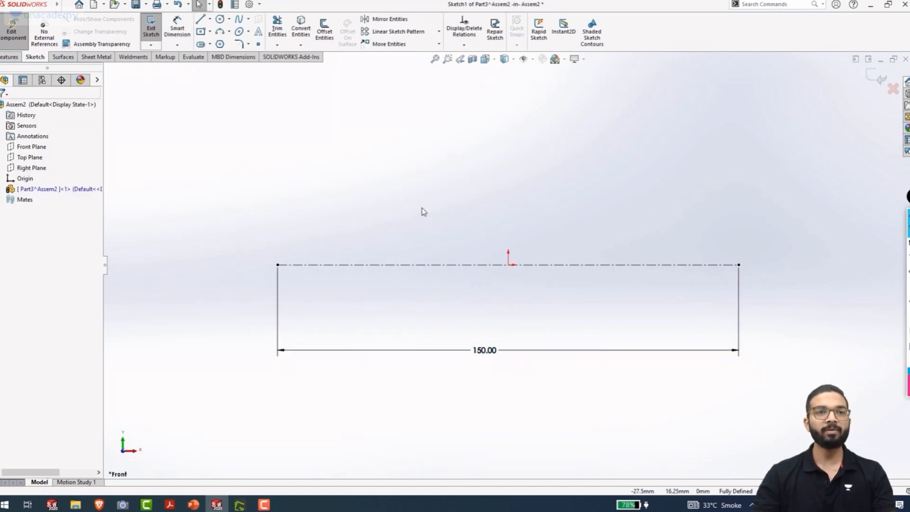
Sketch a vertical construction centerline through the origin, extending above and below the horizontal centerline
{"action": "mouse_move", "coordinate": [147, 16]}
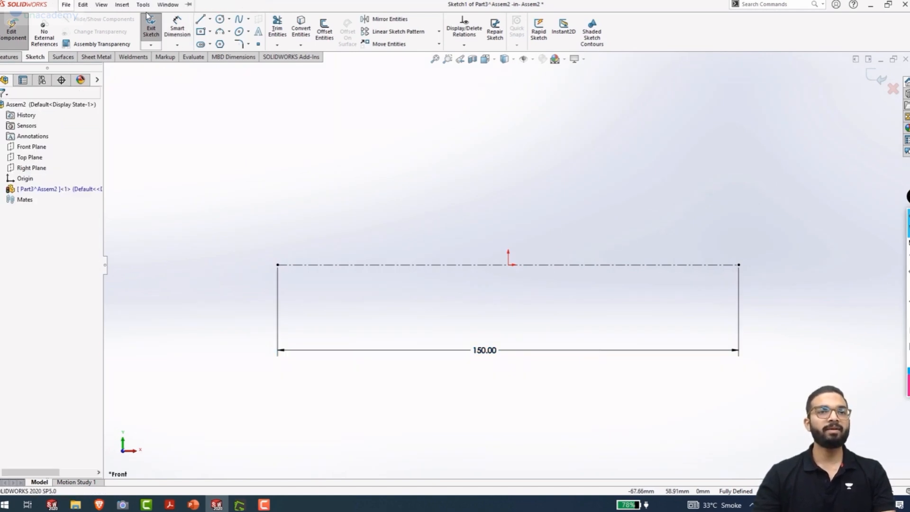
{"action": "left_click", "coordinate": [211, 22]}
{"action": "left_click", "coordinate": [221, 41]}
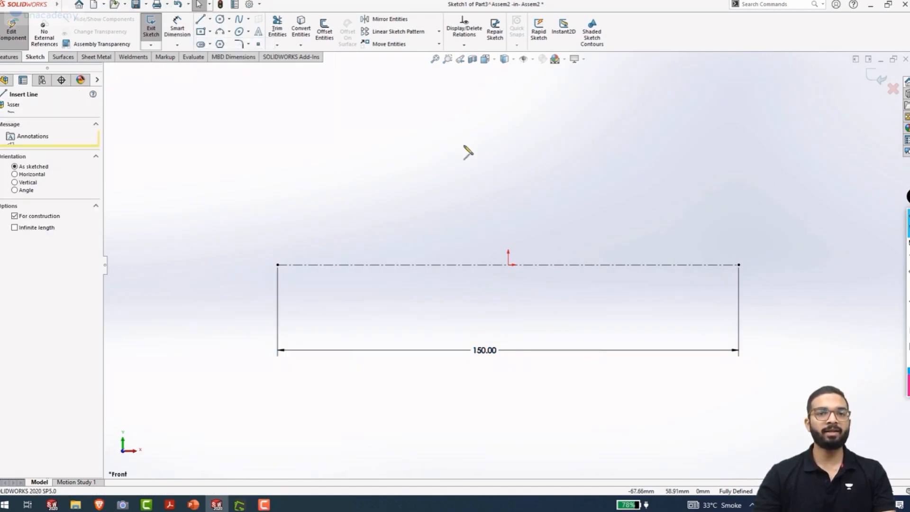
{"action": "left_click", "coordinate": [508, 136]}
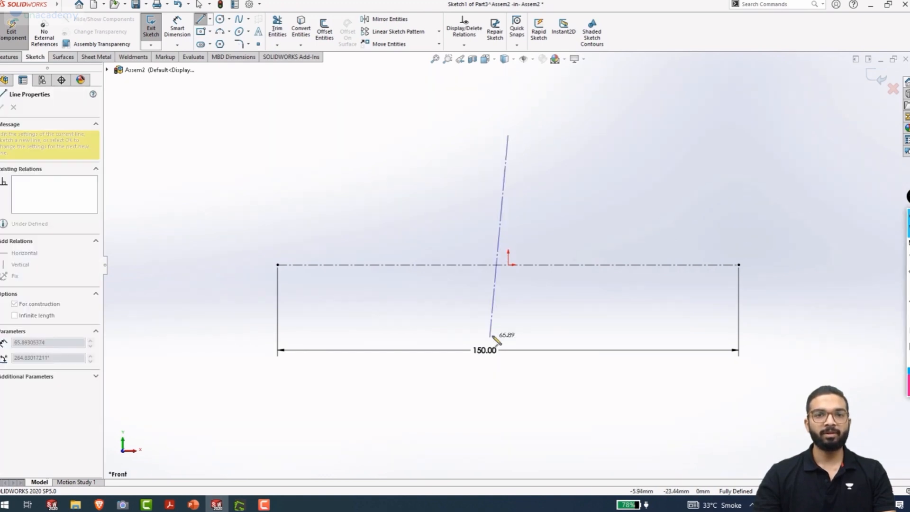
{"action": "left_click", "coordinate": [508, 326]}
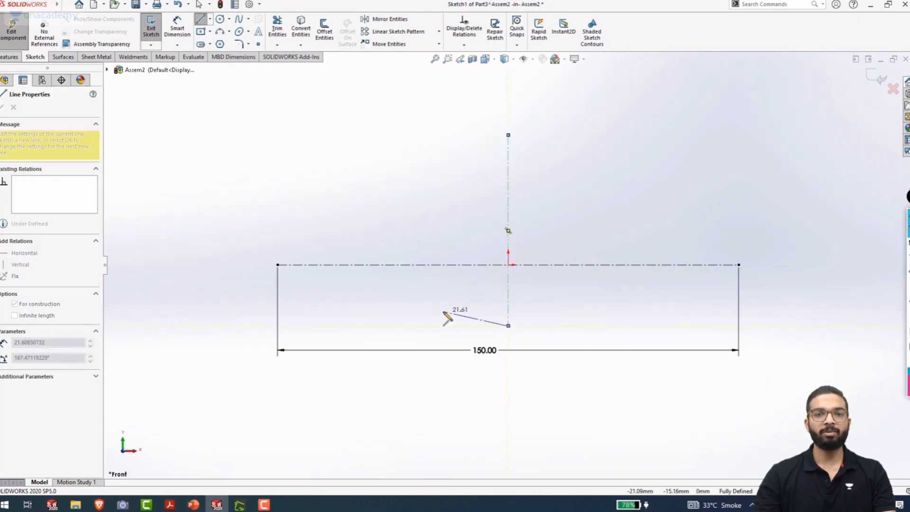
{"action": "key", "text": "Escape"}
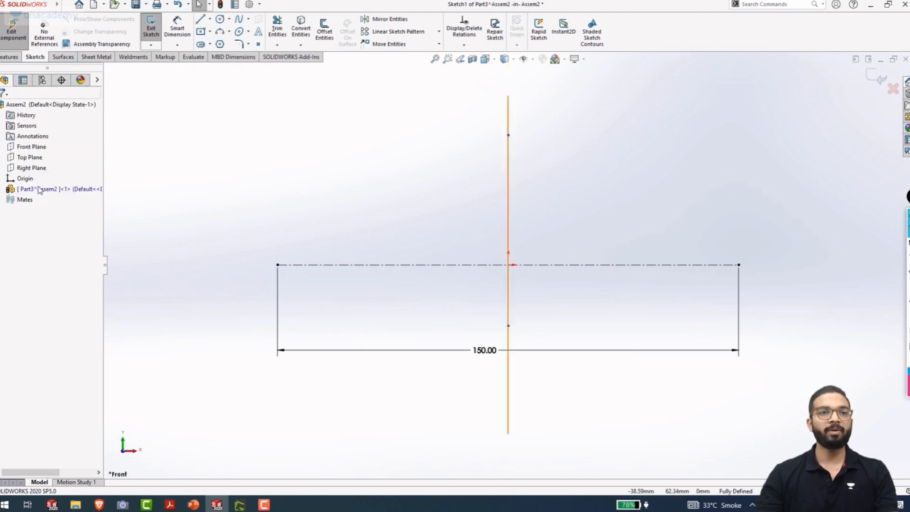
Sketch a vertical line up from the horizontal centerline's left end, followed by a line about 25 mm long sloping up inward at about 38°
{"action": "left_click", "coordinate": [201, 20]}
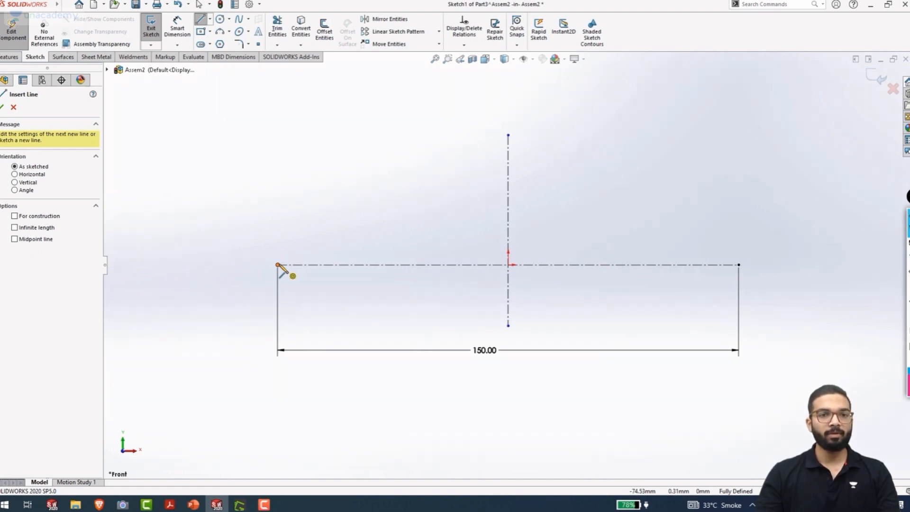
{"action": "left_click", "coordinate": [278, 264]}
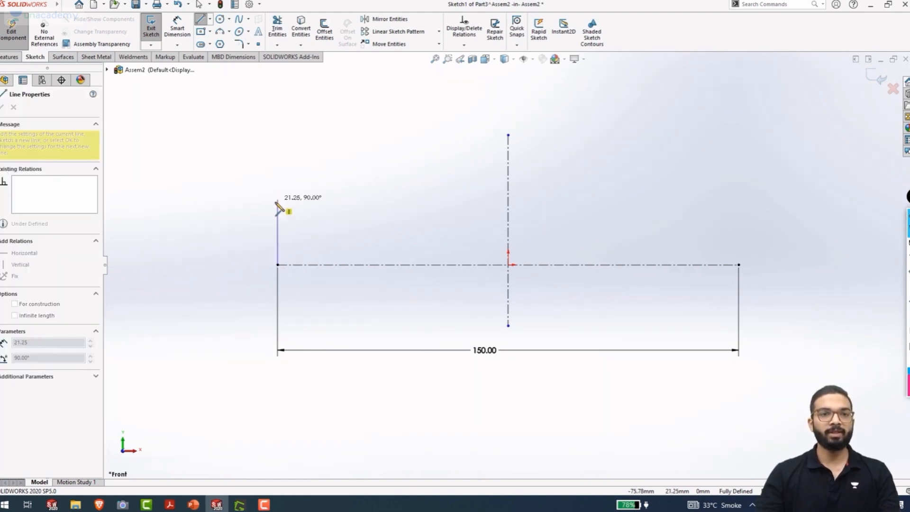
{"action": "left_click", "coordinate": [277, 204]}
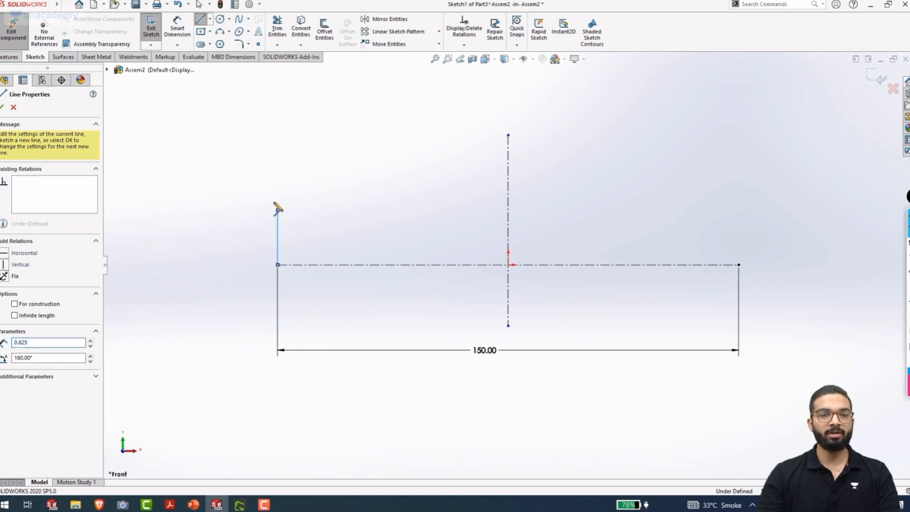
{"action": "left_click", "coordinate": [338, 162]}
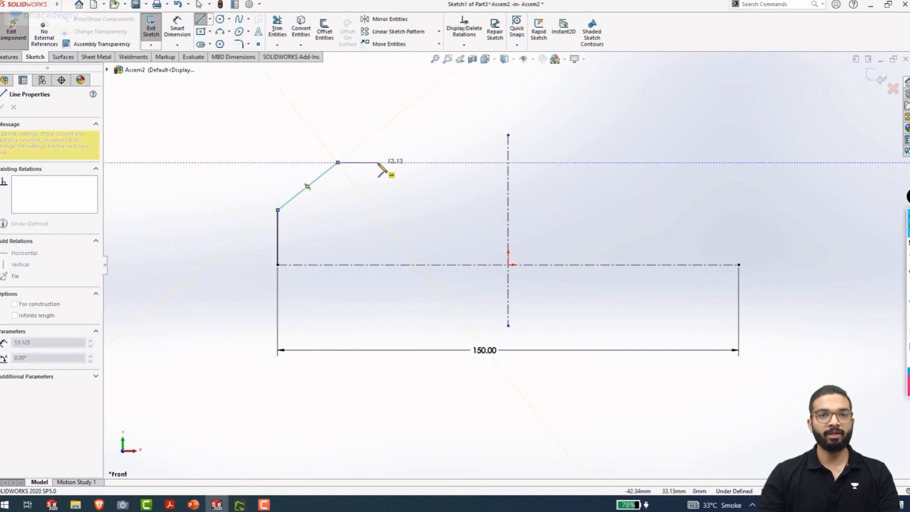
{"action": "left_click", "coordinate": [377, 162]}
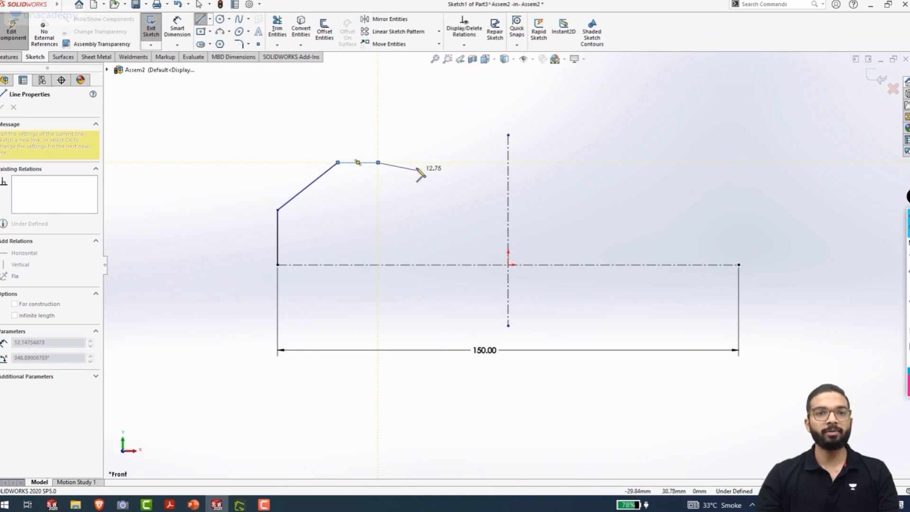
{"action": "key", "text": "Escape"}
{"action": "key", "text": "ctrl+z"}
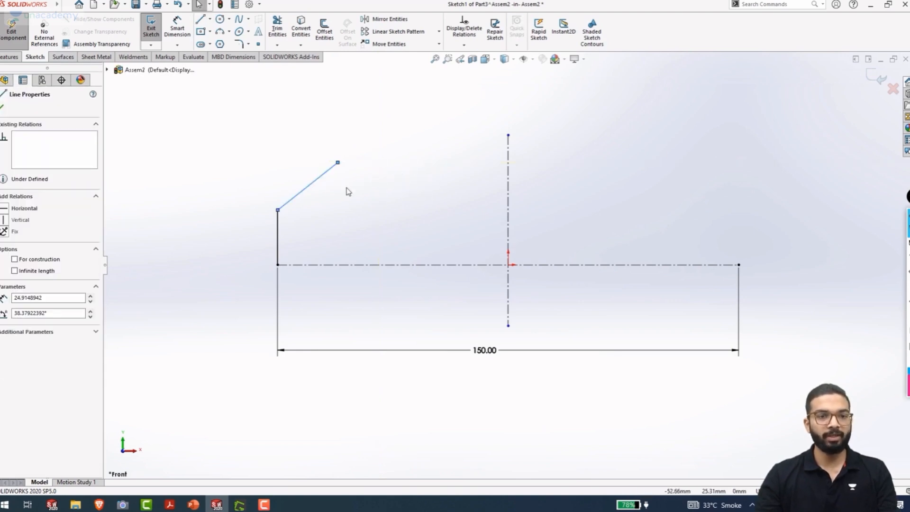
Sketch a horizontal line from the upper end of the sloped line to the vertical centerline
{"action": "key", "text": "l"}
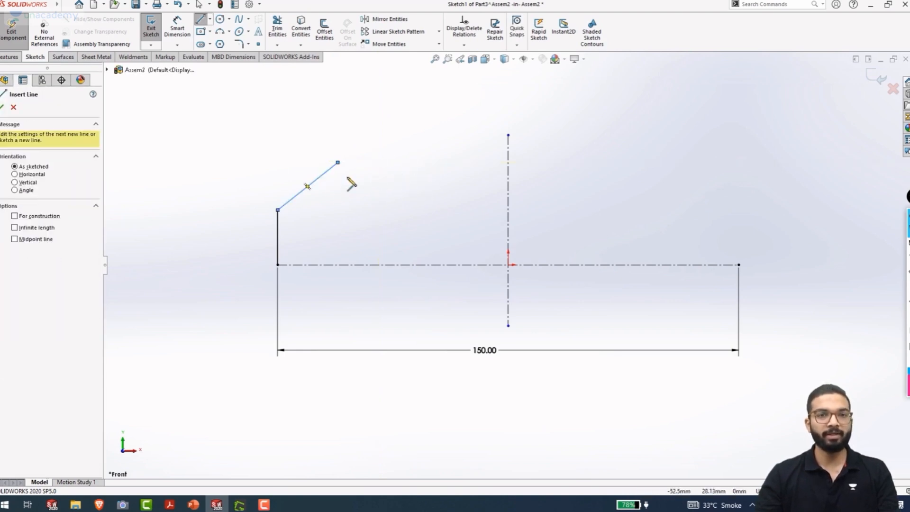
{"action": "left_click", "coordinate": [337, 163]}
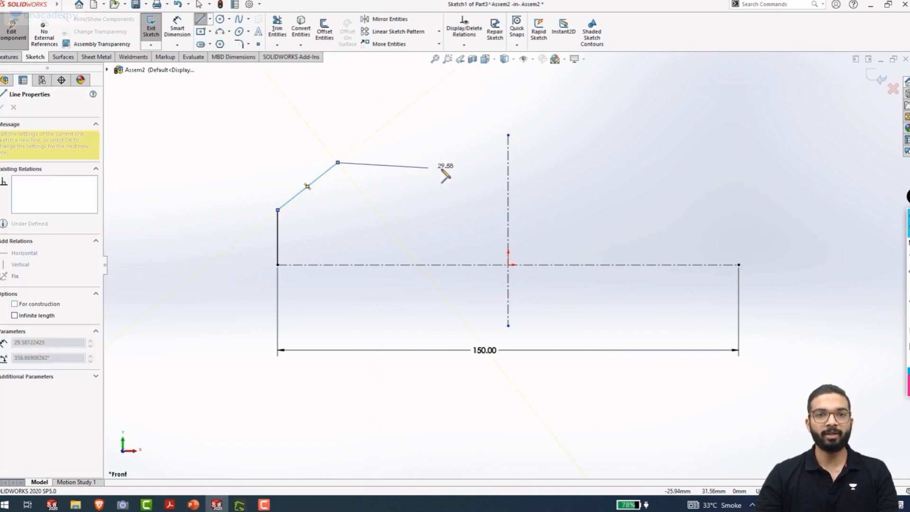
{"action": "left_click", "coordinate": [508, 163]}
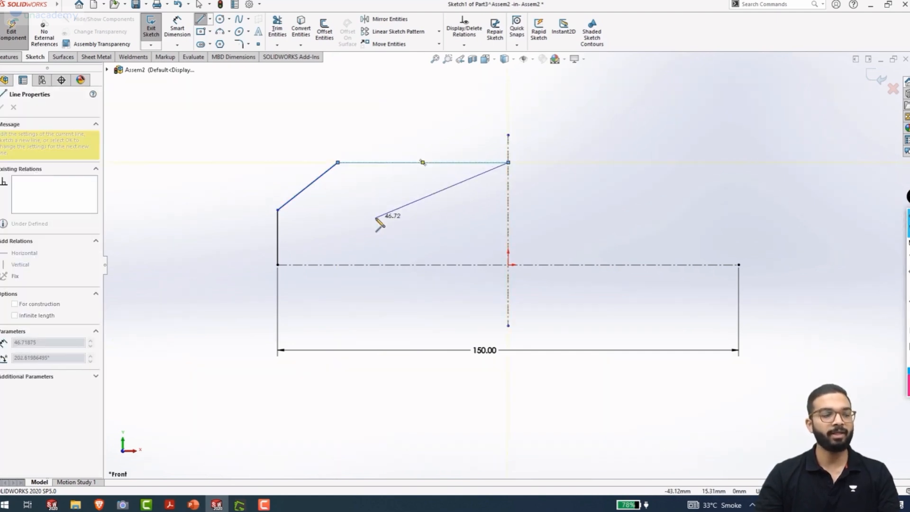
{"action": "key", "text": "Escape"}
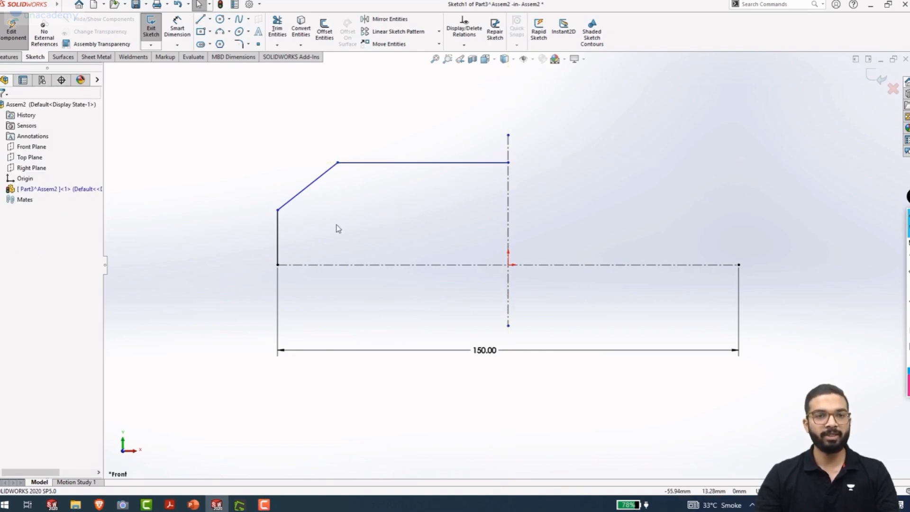
{"action": "key", "text": "l"}
{"action": "left_click", "coordinate": [277, 236]}
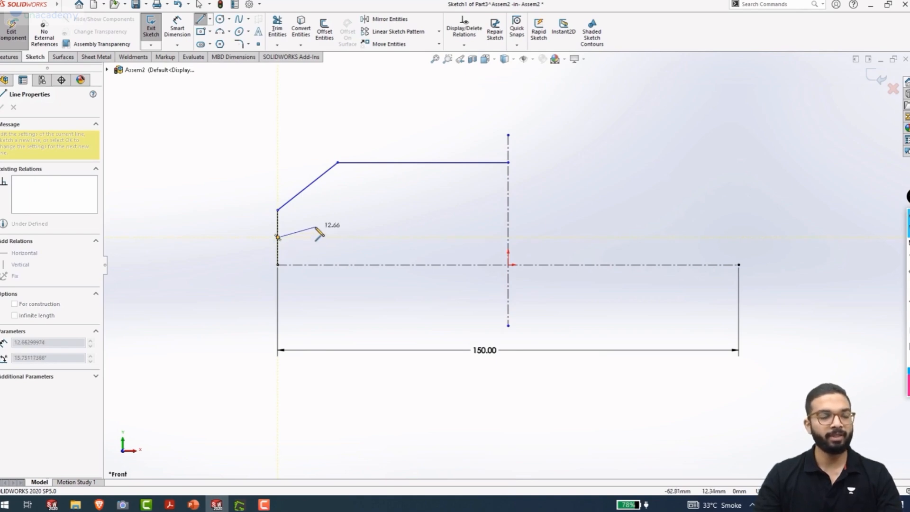
{"action": "key", "text": "Escape"}
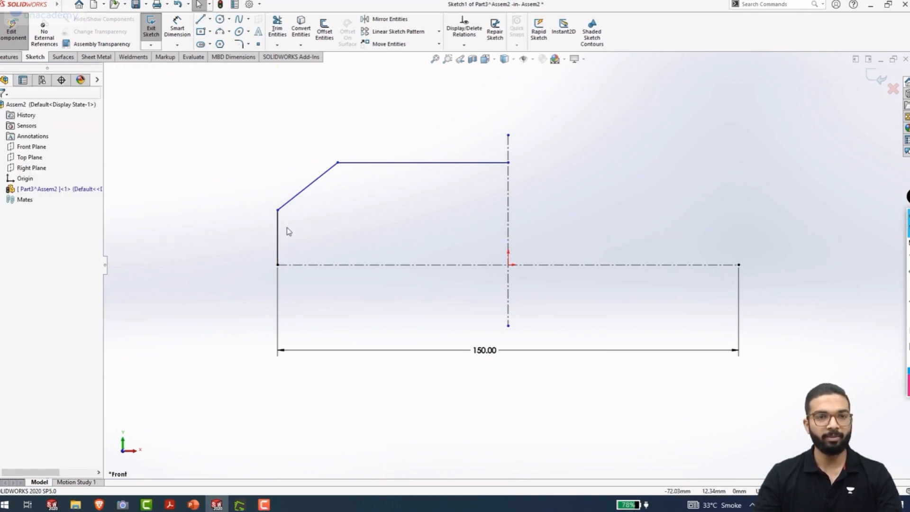
Sketch a lower horizontal line about 75 mm long from the left vertical line to the vertical centerline
{"action": "key", "text": "l"}
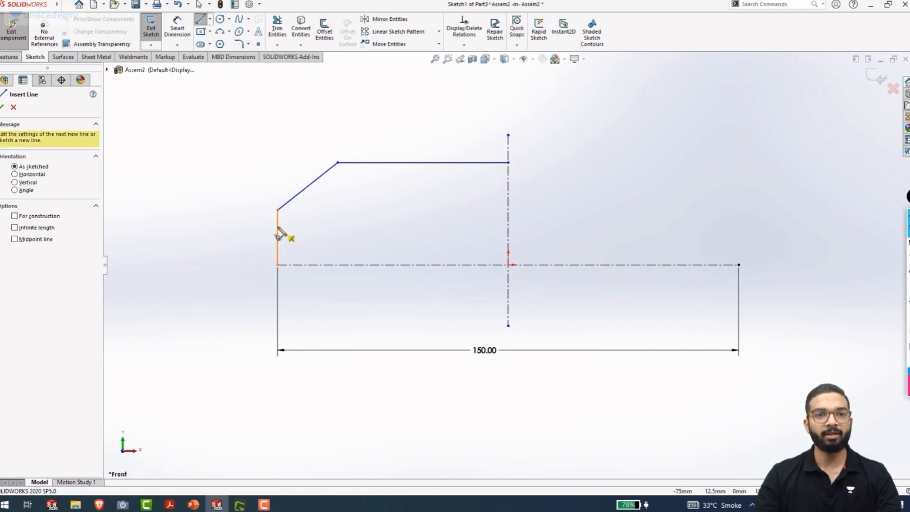
{"action": "left_click", "coordinate": [277, 237]}
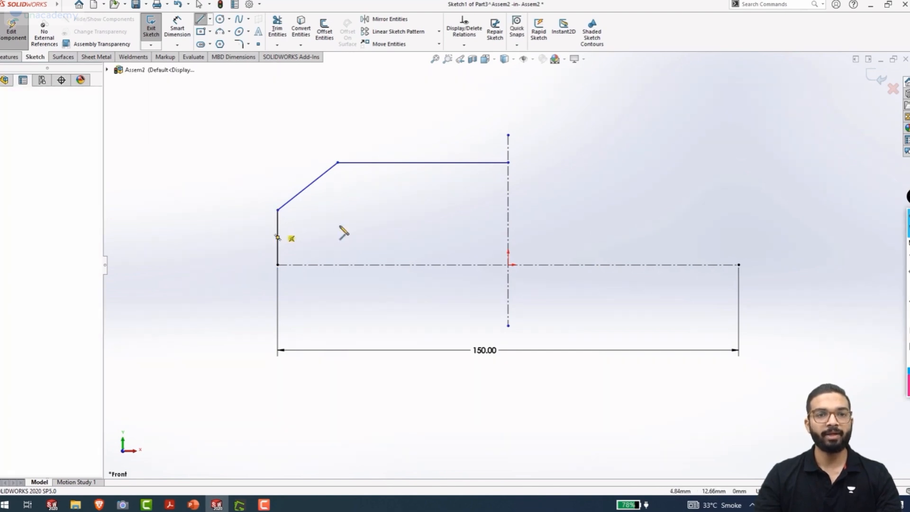
{"action": "left_click", "coordinate": [508, 227]}
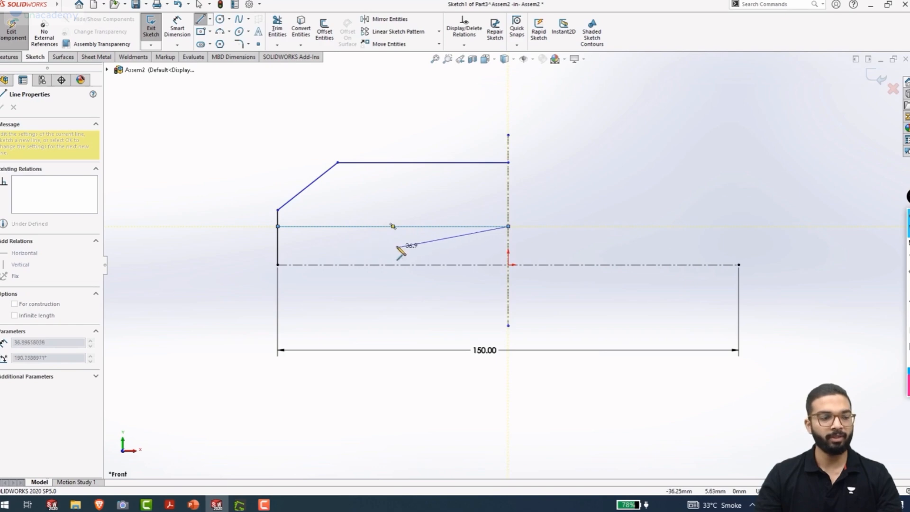
{"action": "key", "text": "Escape"}
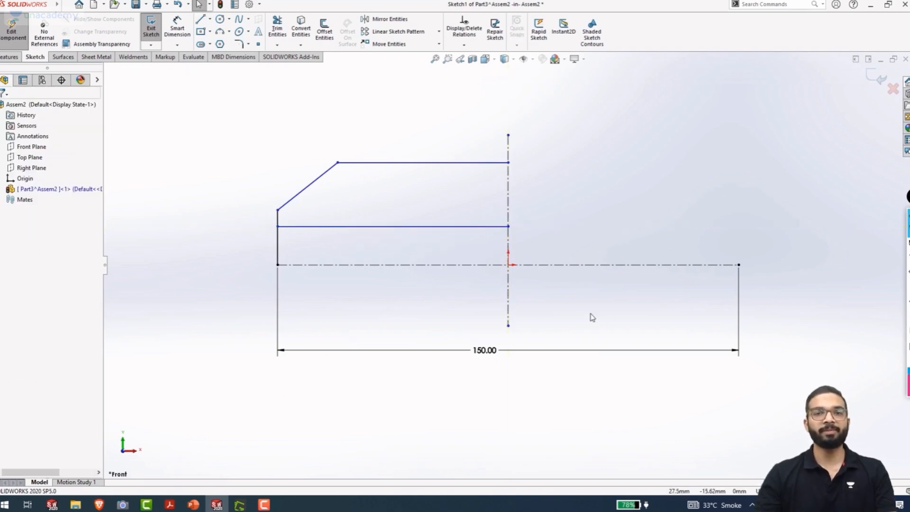
Dimension the lower horizontal line about the horizontal centerline as a doubled (diameter) distance of 12 mm
{"action": "key", "text": "d"}
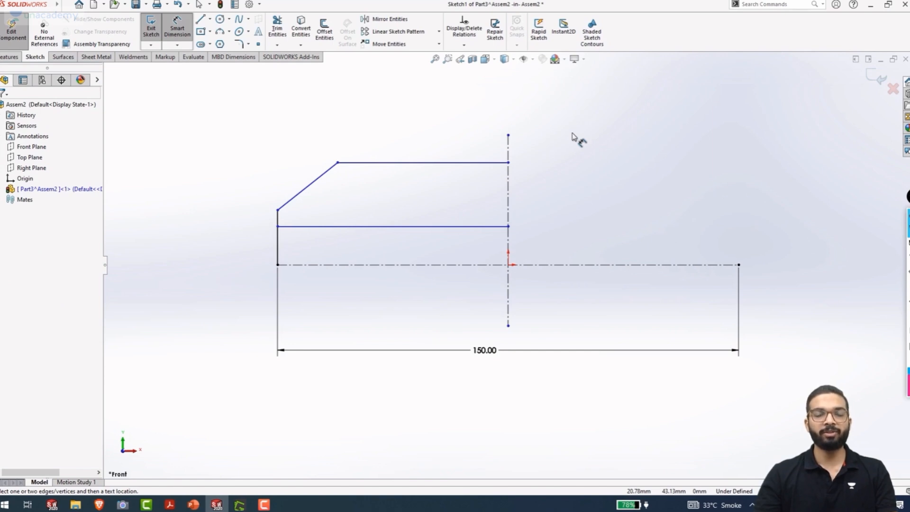
{"action": "left_click", "coordinate": [435, 226]}
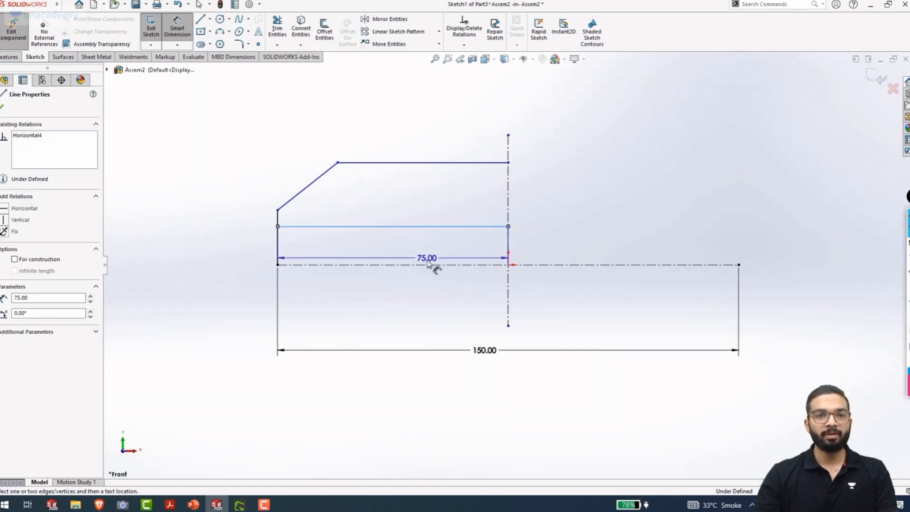
{"action": "left_click", "coordinate": [428, 264]}
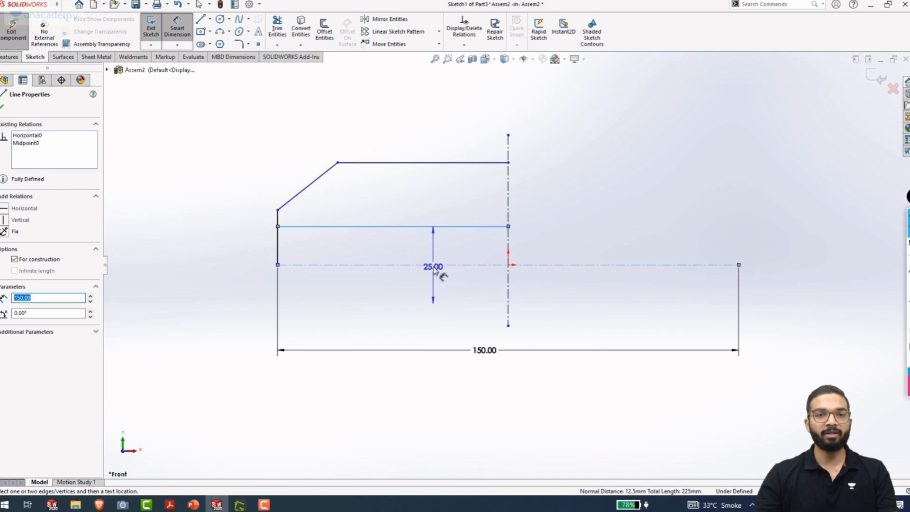
{"action": "left_click", "coordinate": [435, 269]}
{"action": "type", "text": "12"}
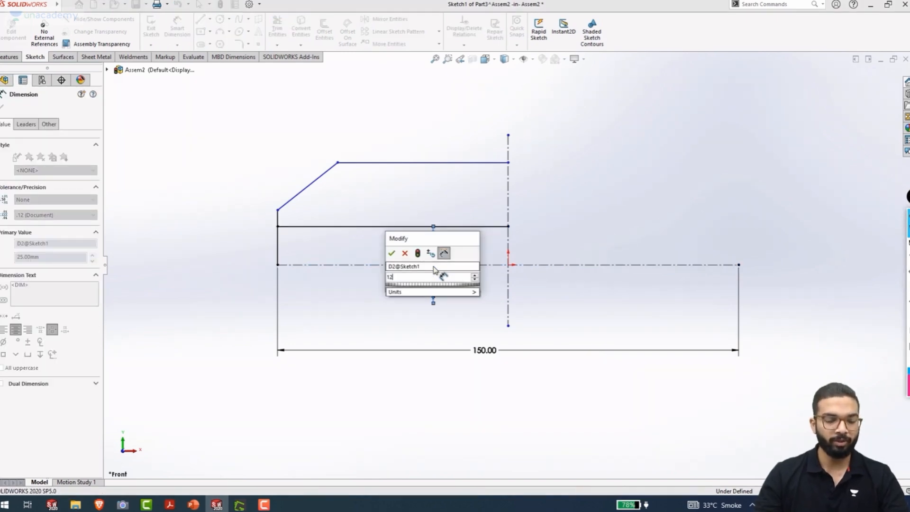
{"action": "key", "text": "Return"}
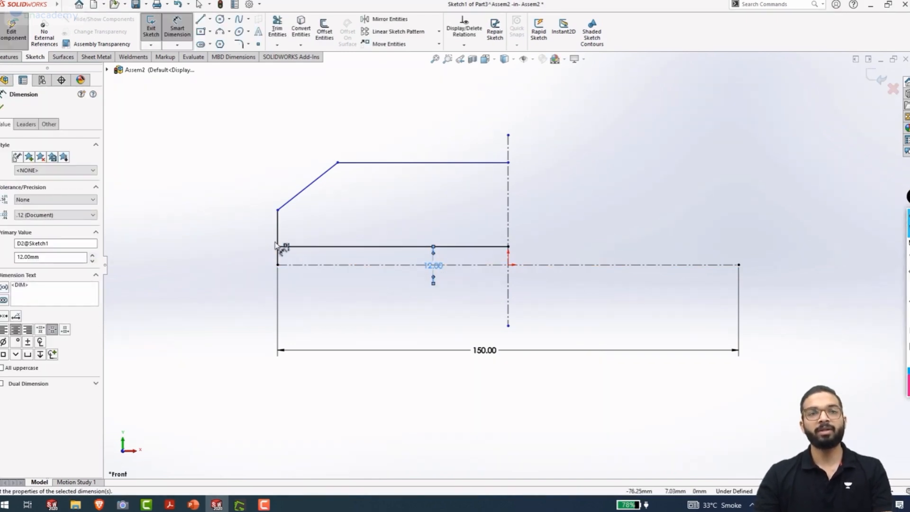
Dimension the lower end of the sloped line about the horizontal centerline as a doubled distance of 25 mm
{"action": "left_click", "coordinate": [277, 210]}
{"action": "left_click", "coordinate": [306, 264]}
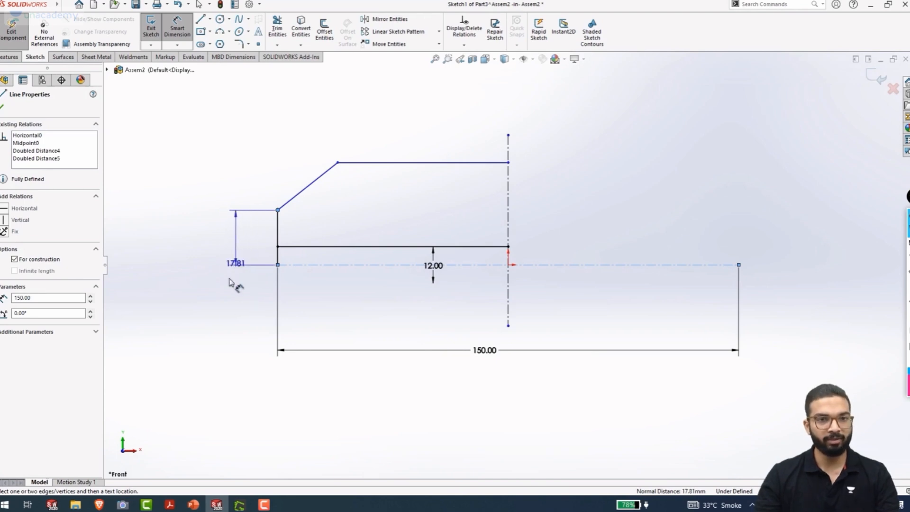
{"action": "left_click", "coordinate": [245, 285]}
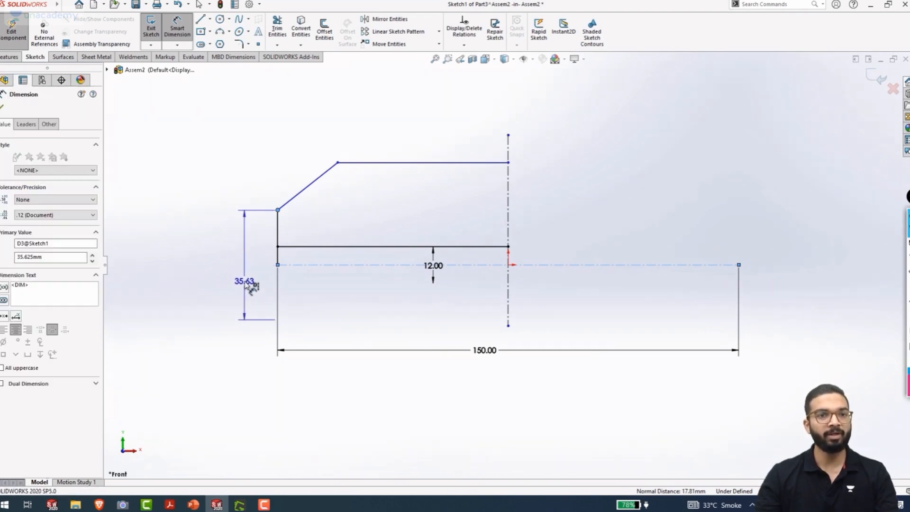
{"action": "type", "text": "25"}
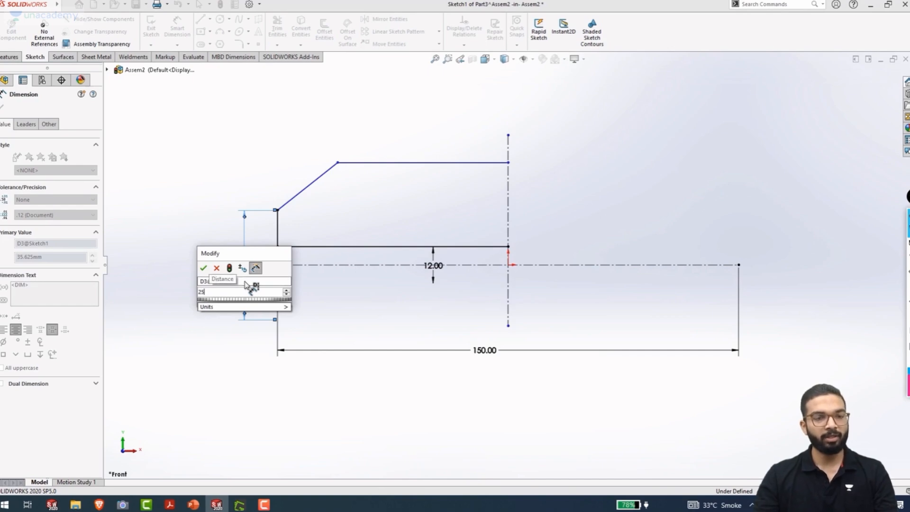
{"action": "key", "text": "Return"}
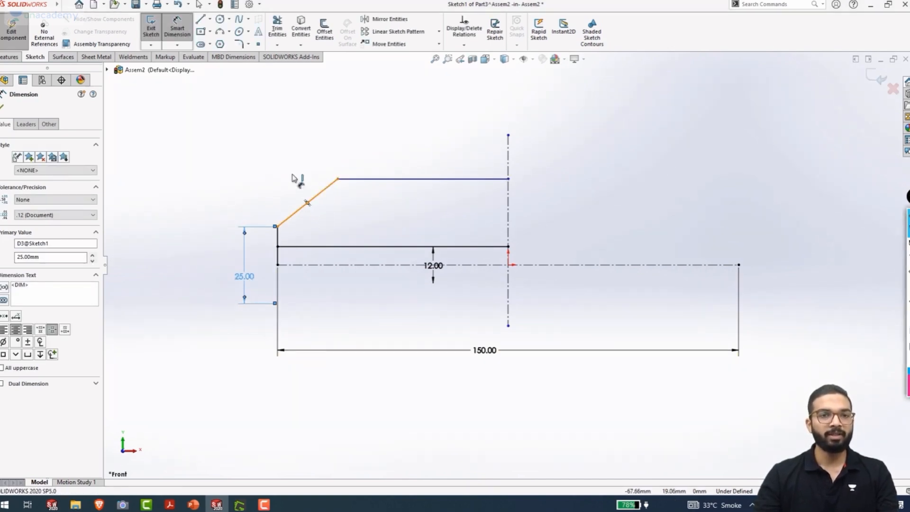
Dimension the horizontal extent of the sloped line and set it to 20 mm
{"action": "left_click", "coordinate": [310, 200]}
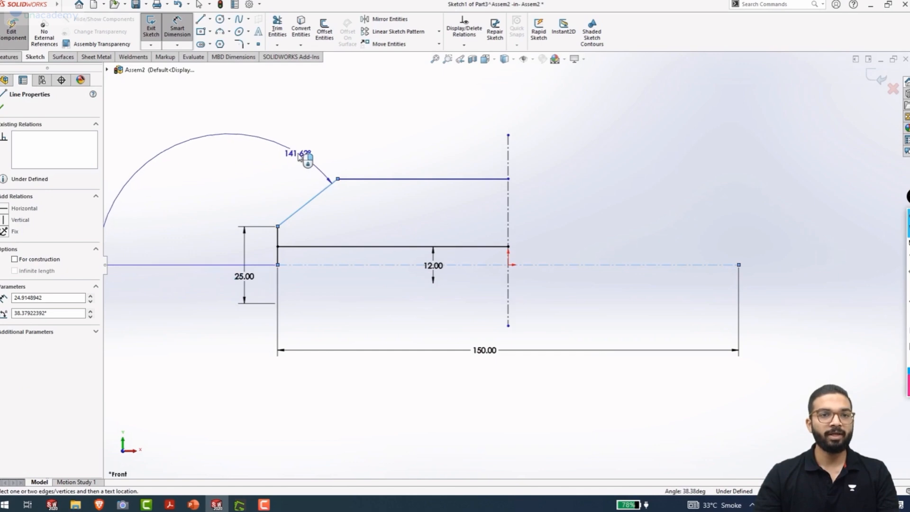
{"action": "key", "text": "Escape"}
{"action": "left_click", "coordinate": [310, 199]}
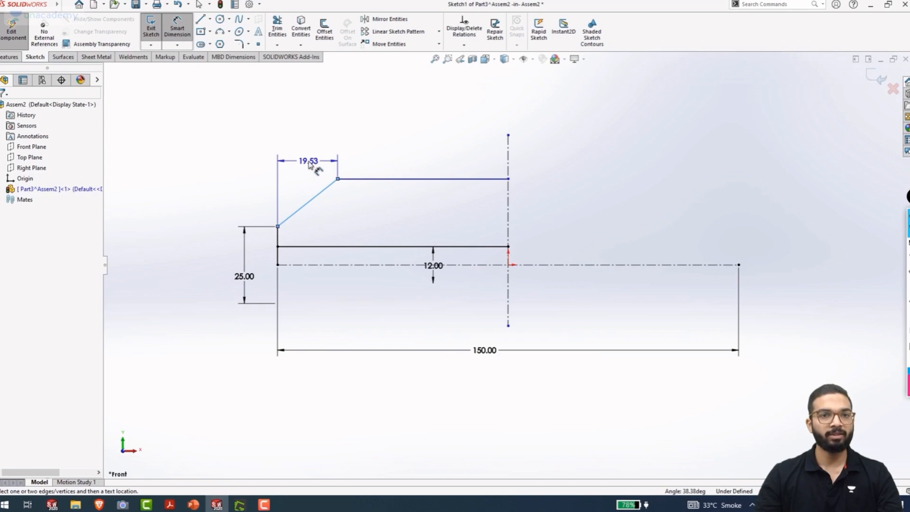
{"action": "left_click", "coordinate": [309, 163]}
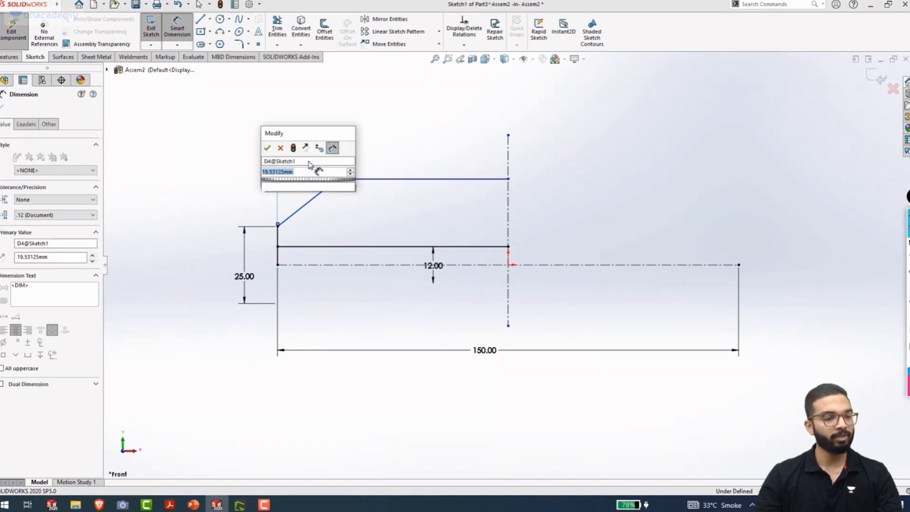
{"action": "type", "text": "20"}
{"action": "key", "text": "Return"}
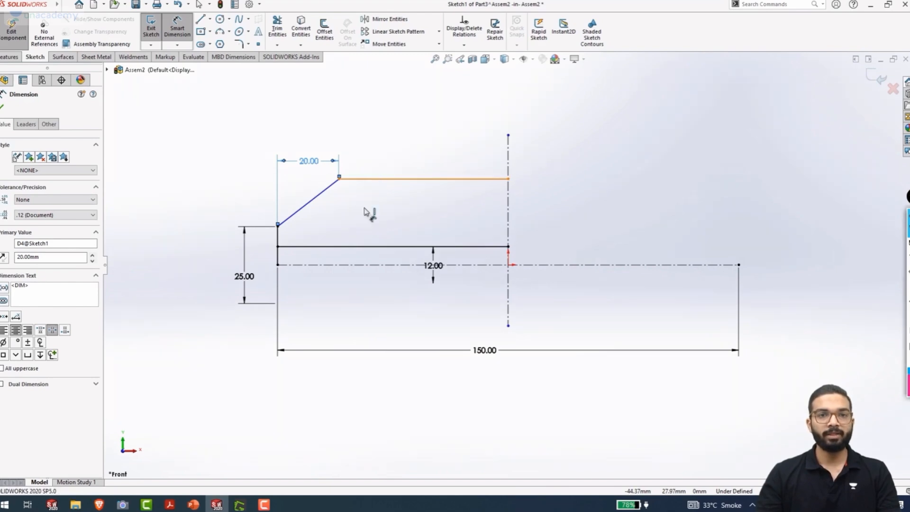
Dimension the upper horizontal line about the horizontal centerline as a doubled distance of 50 mm
{"action": "left_click", "coordinate": [369, 179]}
{"action": "left_click", "coordinate": [345, 264]}
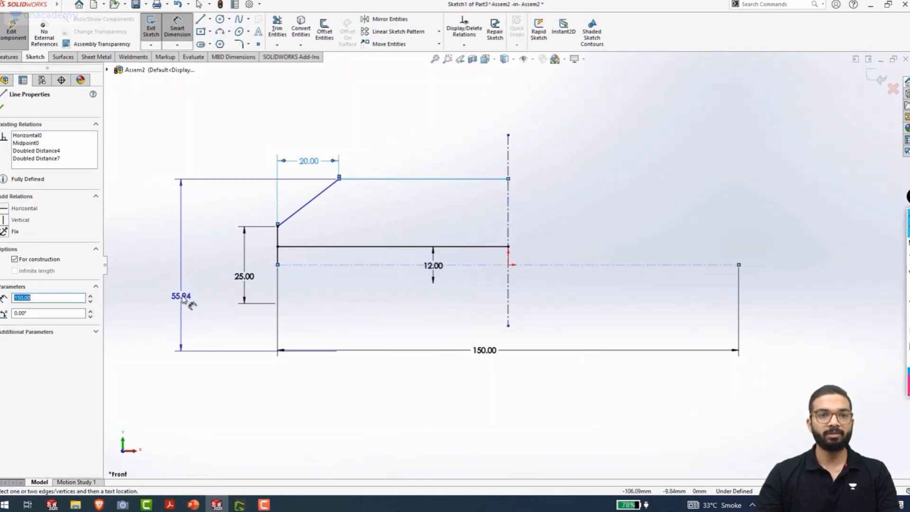
{"action": "left_click", "coordinate": [184, 296]}
{"action": "type", "text": "50"}
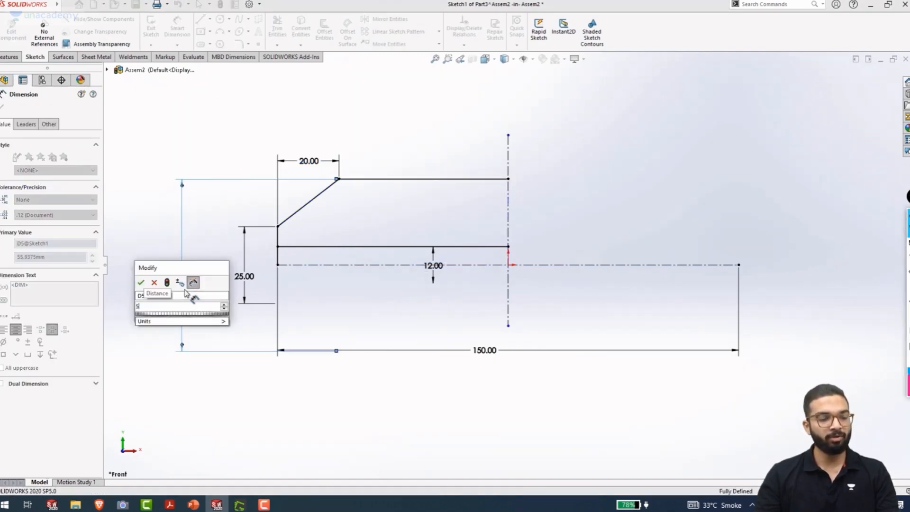
{"action": "key", "text": "Return"}
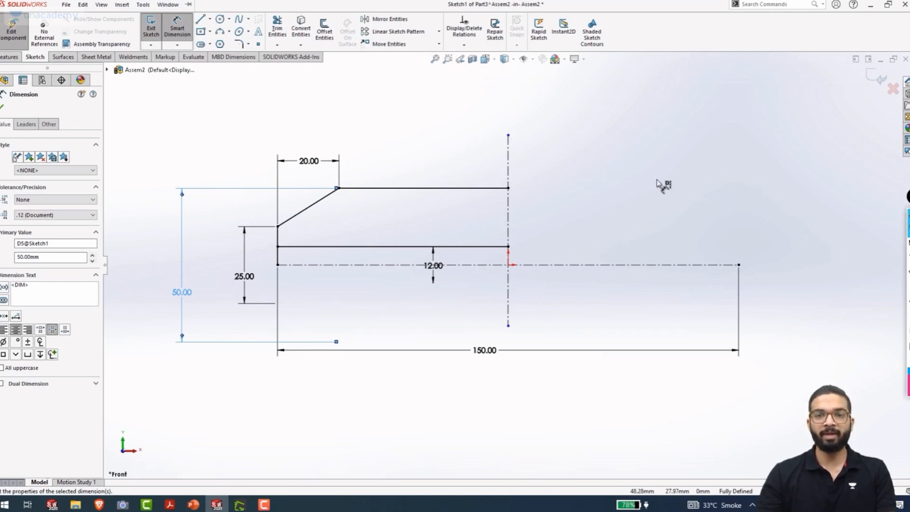
{"action": "mouse_move", "coordinate": [657, 179]}
{"action": "right_mouse_down"}
{"action": "mouse_move", "coordinate": [651, 190]}
{"action": "mouse_move", "coordinate": [662, 169]}
{"action": "right_mouse_up"}
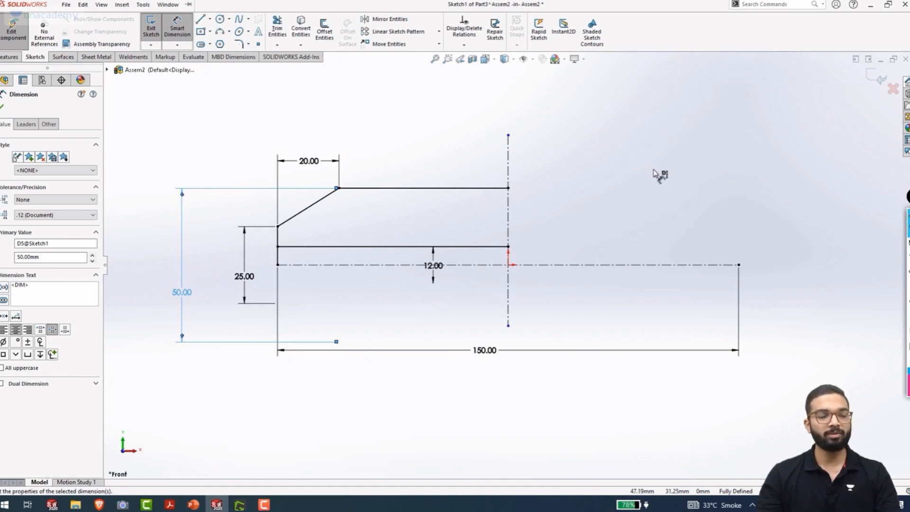
{"action": "key", "text": "Escape"}
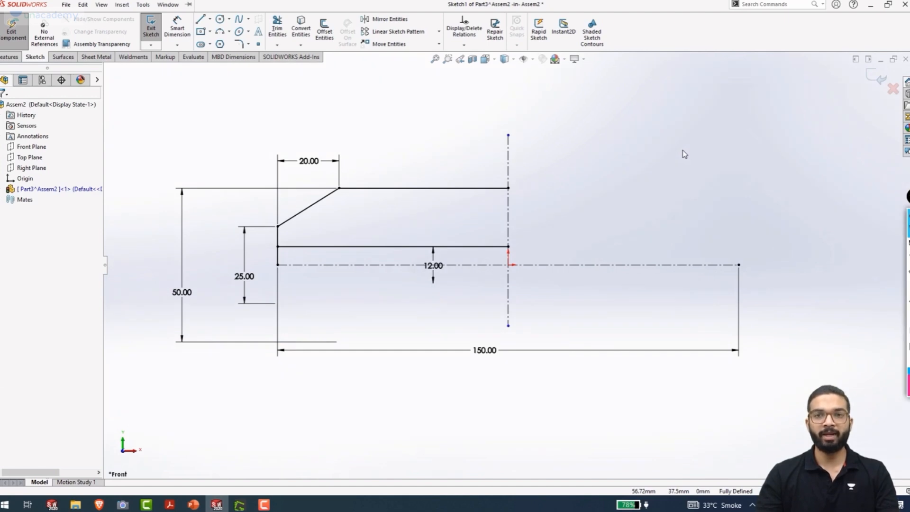
{"action": "mouse_move", "coordinate": [682, 149]}
{"action": "right_mouse_down"}
{"action": "mouse_move", "coordinate": [673, 164]}
{"action": "mouse_move", "coordinate": [691, 159]}
{"action": "mouse_move", "coordinate": [682, 152]}
{"action": "mouse_move", "coordinate": [693, 115]}
{"action": "right_mouse_up"}
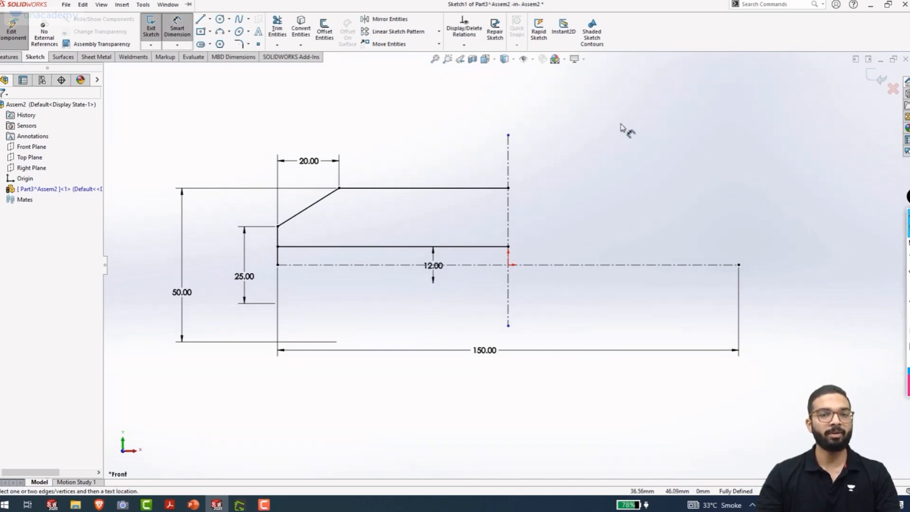
{"action": "key", "text": "Escape"}
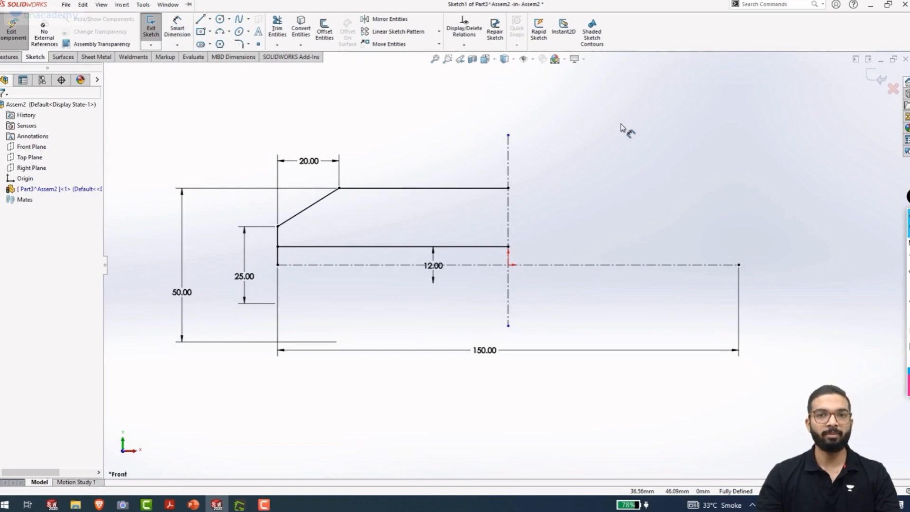
Trim away the part of the outer vertical line between the lower horizontal line and the horizontal centerline
{"action": "left_click", "coordinate": [277, 31]}
{"action": "left_click_drag", "start_coordinate": [287, 254], "coordinate": [272, 257]}
{"action": "scroll", "coordinate": [332, 246], "scroll_direction": "down", "scroll_amount": 3}
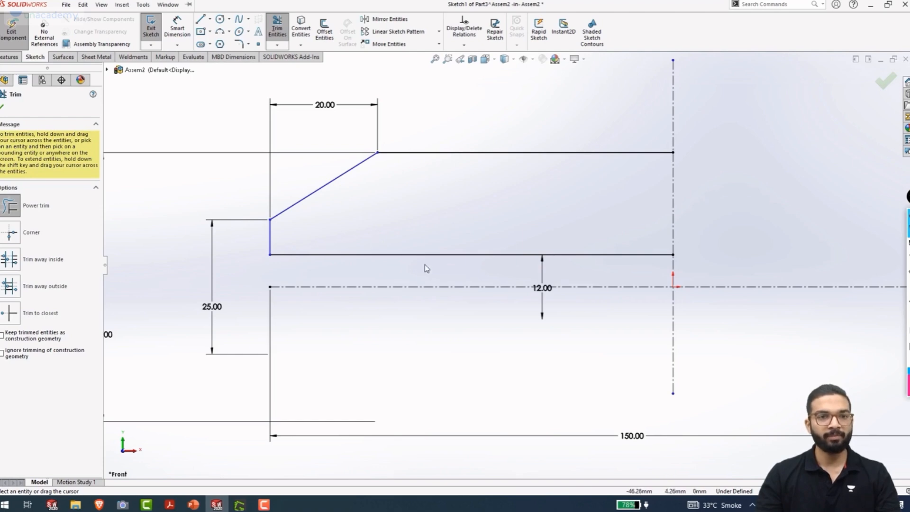
{"action": "key", "text": "Escape"}
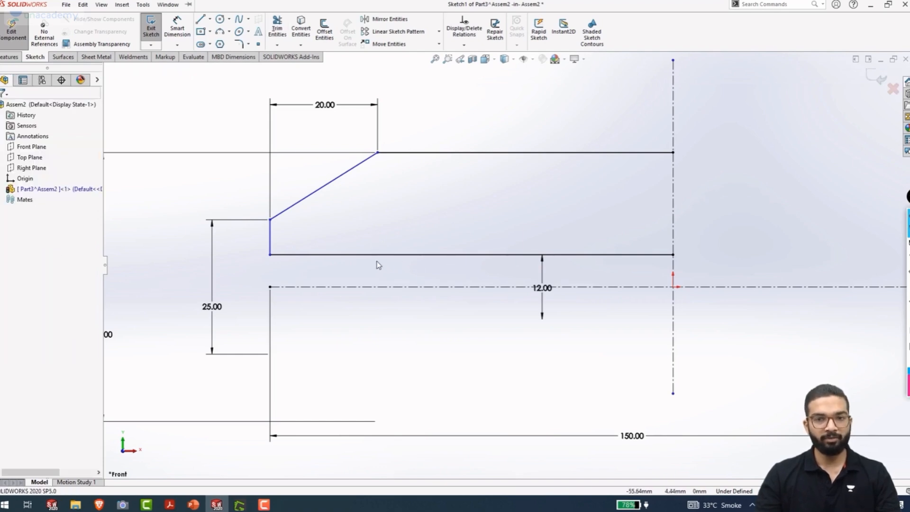
Add a vertical relation between the profile's lower outer corner and the horizontal centerline's endpoint below it
{"action": "left_click", "coordinate": [269, 255]}
{"action": "left_click", "coordinate": [270, 286], "text": "ctrl"}
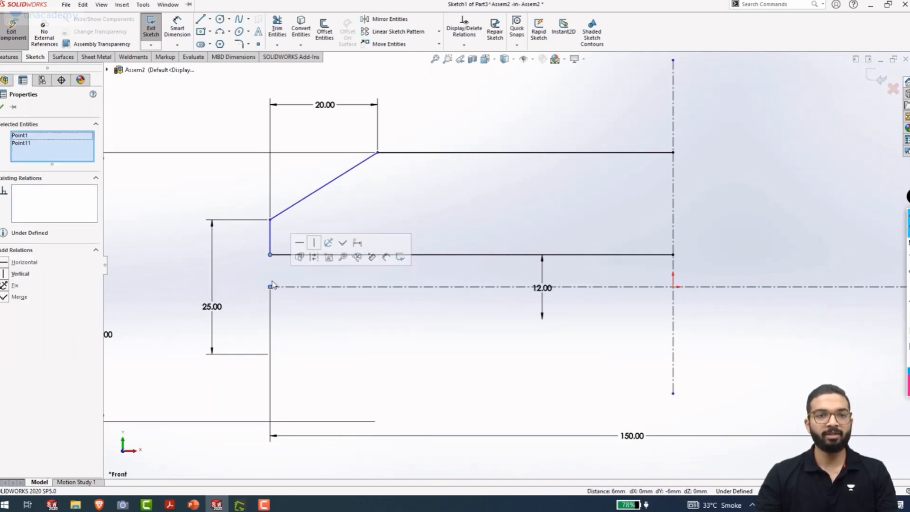
{"action": "left_click", "coordinate": [314, 242]}
{"action": "left_click", "coordinate": [240, 259]}
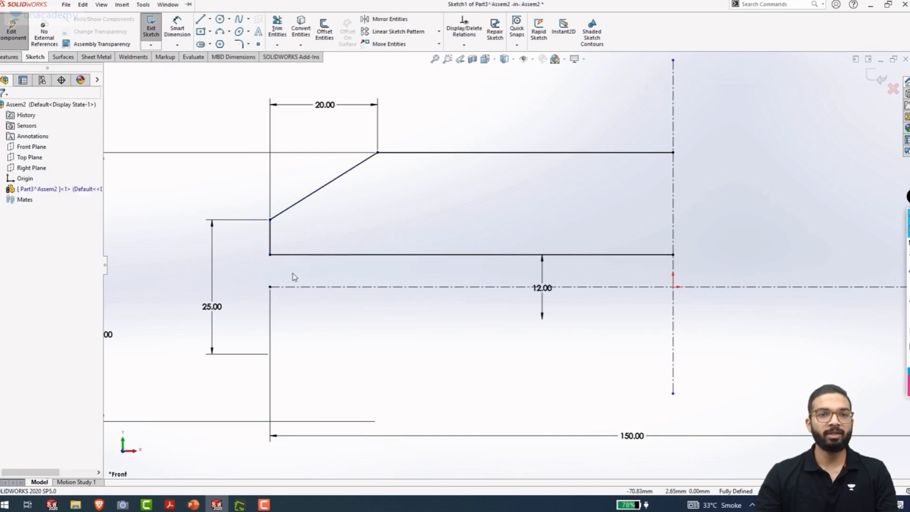
Mirror the four profile lines about the vertical centerline with the originals kept
{"action": "scroll", "coordinate": [295, 277], "scroll_direction": "up", "scroll_amount": 4}
{"action": "middle_click_drag", "start_coordinate": [475, 286], "coordinate": [377, 287], "text": "ctrl"}
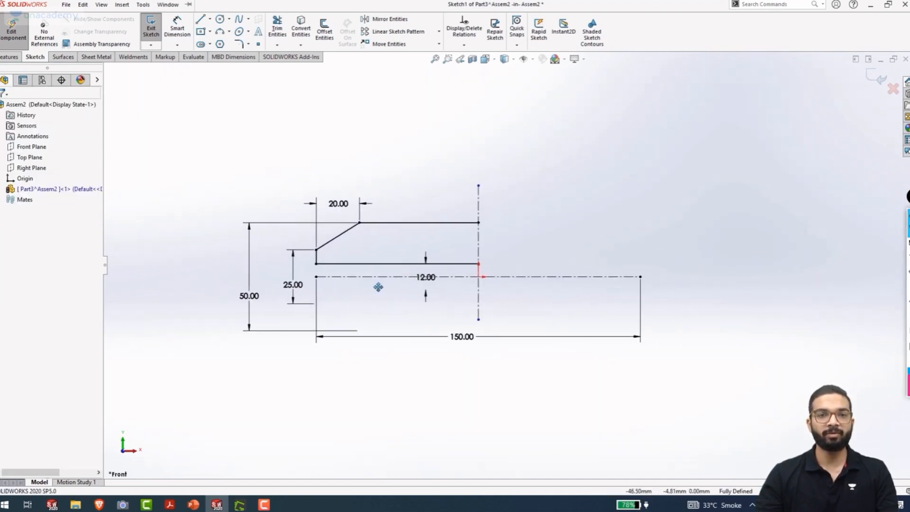
{"action": "left_click", "coordinate": [385, 19]}
{"action": "left_click_drag", "start_coordinate": [317, 215], "coordinate": [314, 212]}
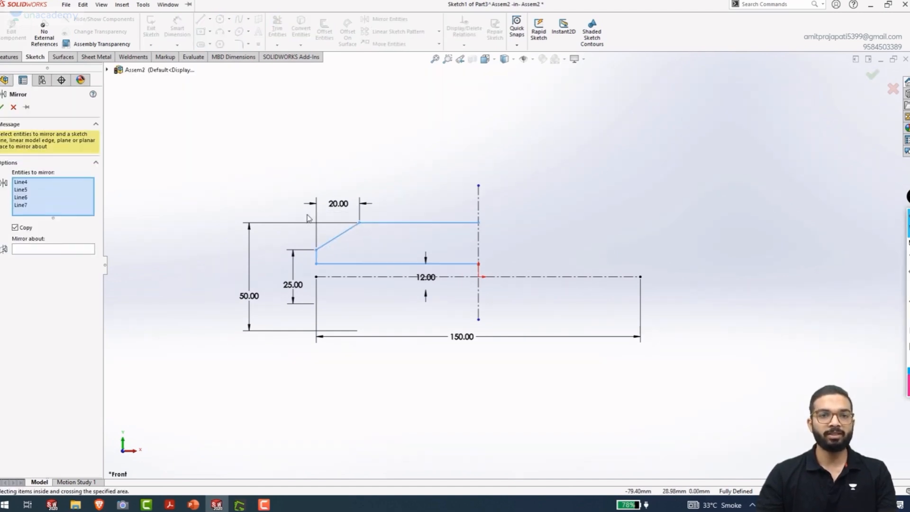
{"action": "left_click", "coordinate": [479, 218]}
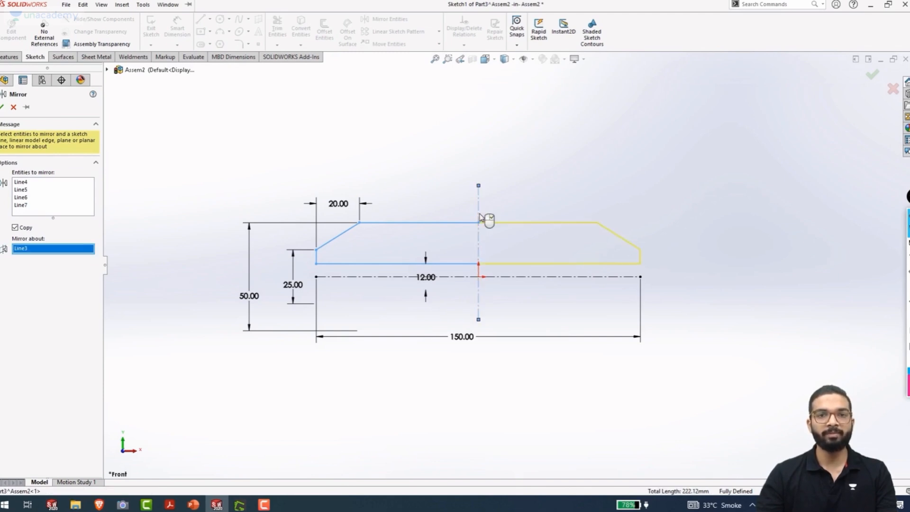
{"action": "right_click", "coordinate": [480, 218]}
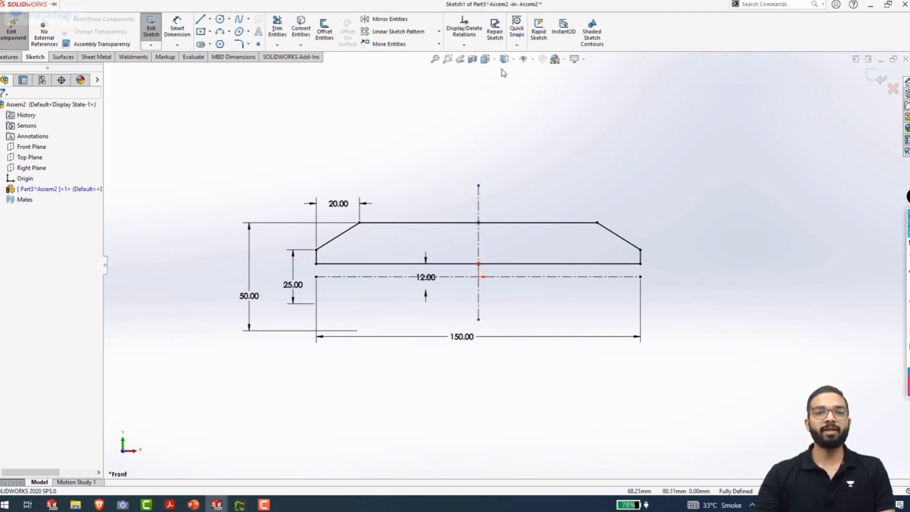
Revolve the closed profile 360° about the horizontal centerline as a Revolved Boss/Base
{"action": "left_click", "coordinate": [9, 57]}
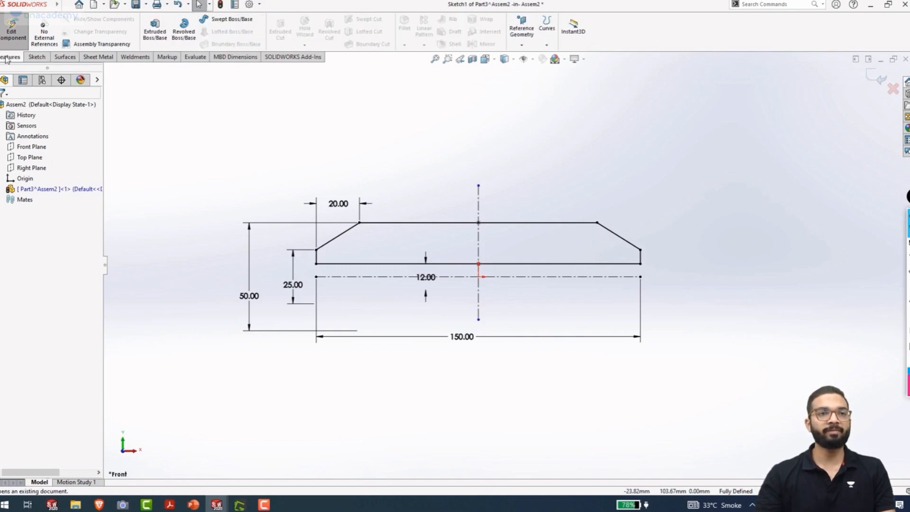
{"action": "left_click", "coordinate": [189, 41]}
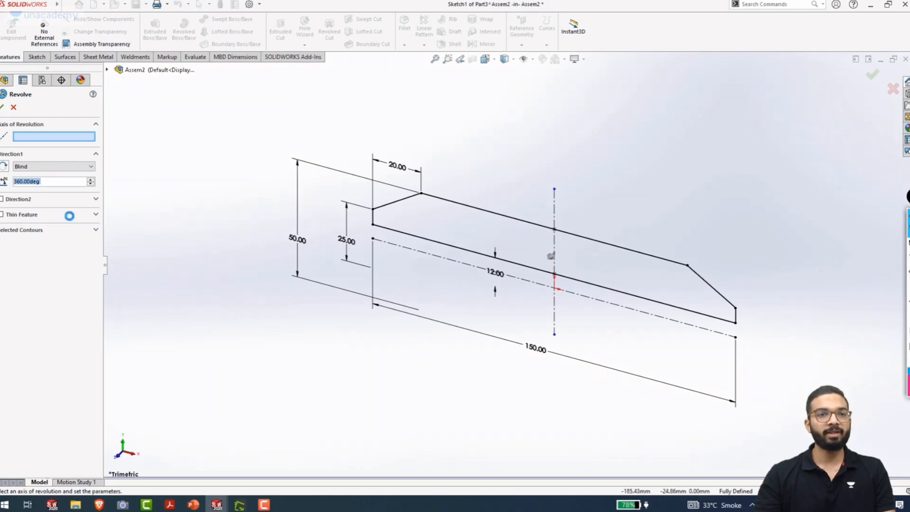
{"action": "left_click", "coordinate": [431, 256]}
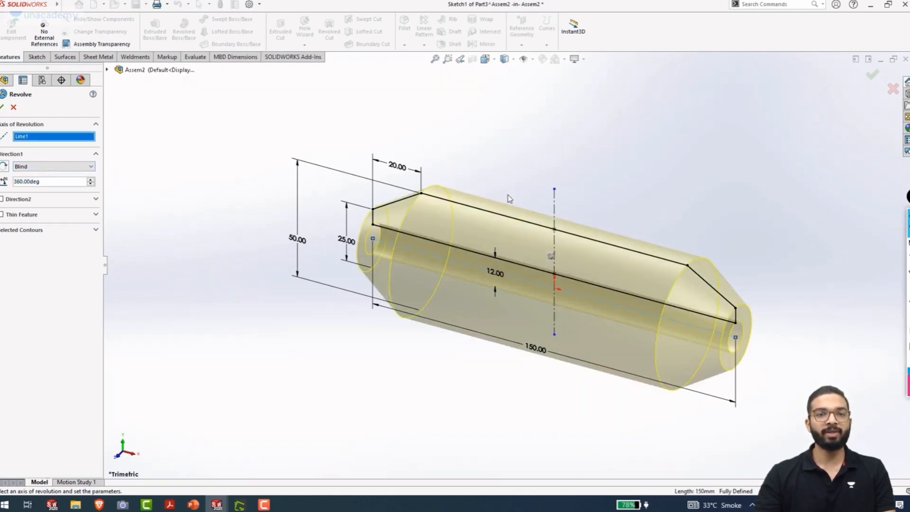
{"action": "left_click", "coordinate": [3, 109]}
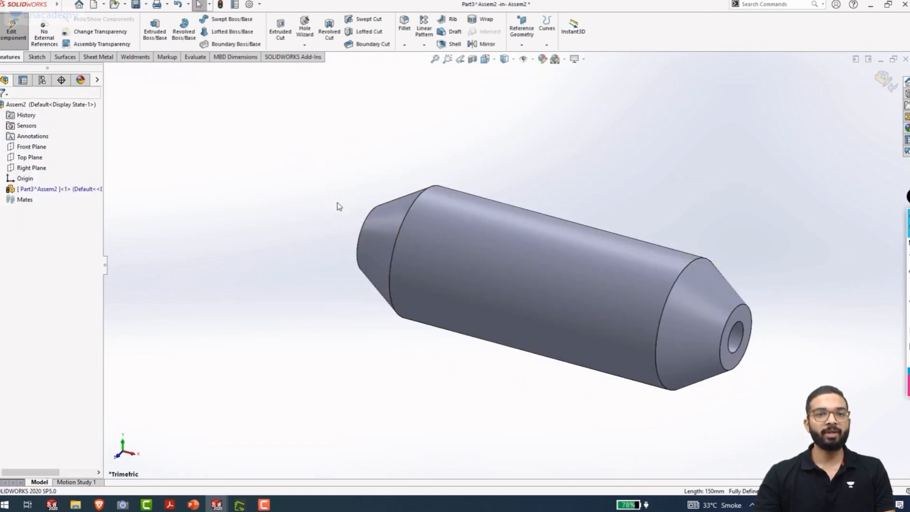
On the part's Top Plane, sketch a center rectangle about the origin, about 74 mm long and 38 mm high
{"action": "left_click_drag", "start_coordinate": [550, 216], "coordinate": [493, 193]}
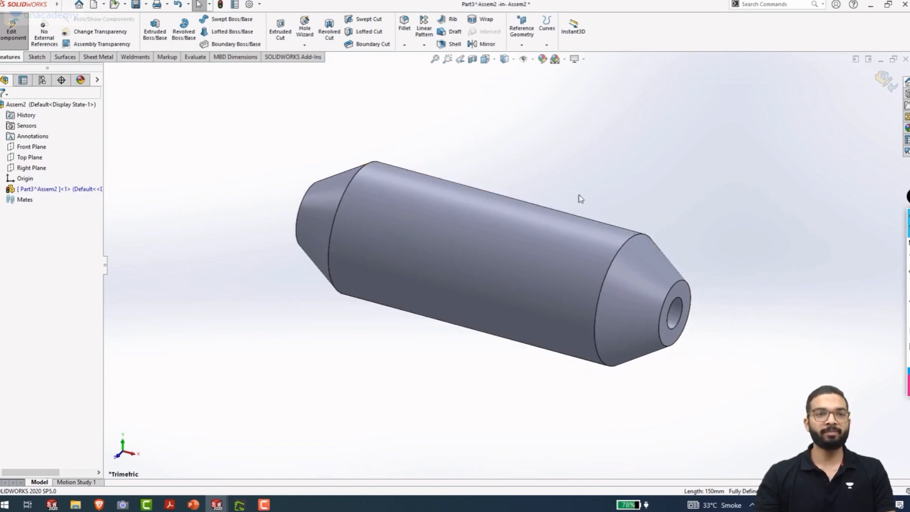
{"action": "left_click", "coordinate": [2, 190]}
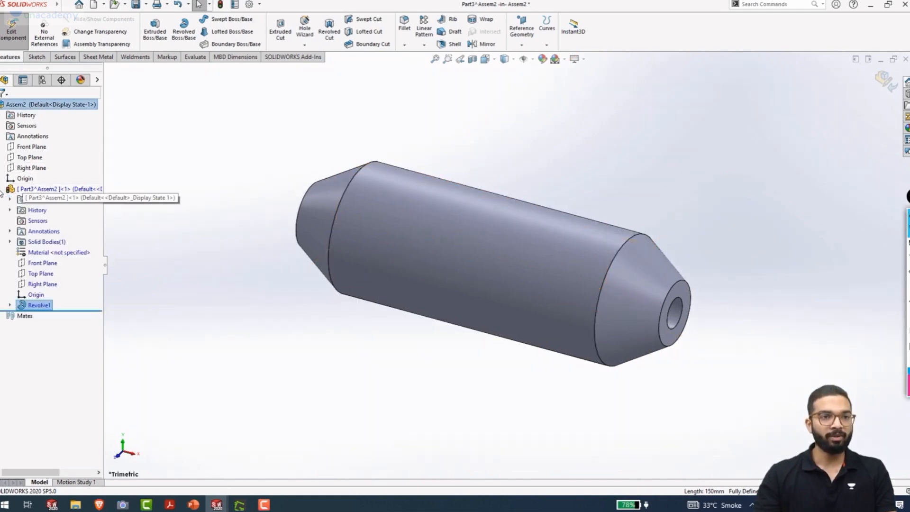
{"action": "left_click", "coordinate": [34, 275]}
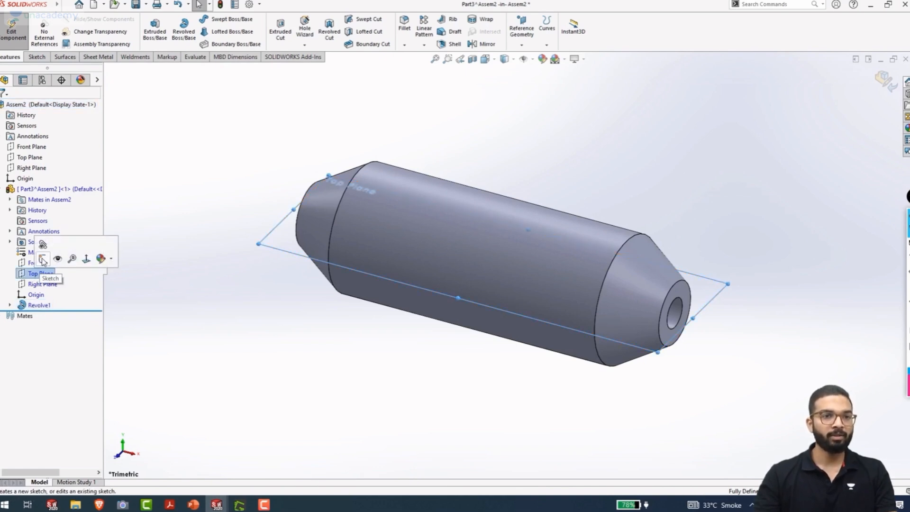
{"action": "left_click", "coordinate": [43, 259]}
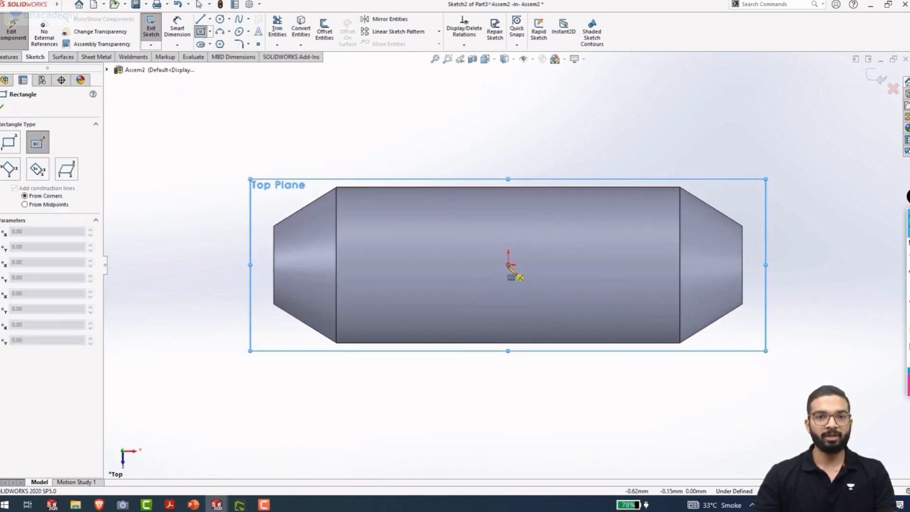
{"action": "left_click", "coordinate": [509, 264]}
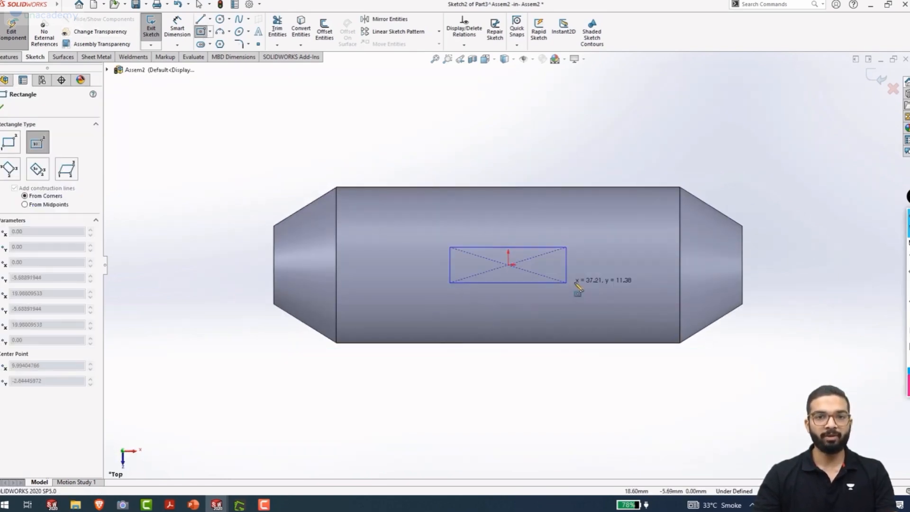
{"action": "left_click", "coordinate": [623, 324]}
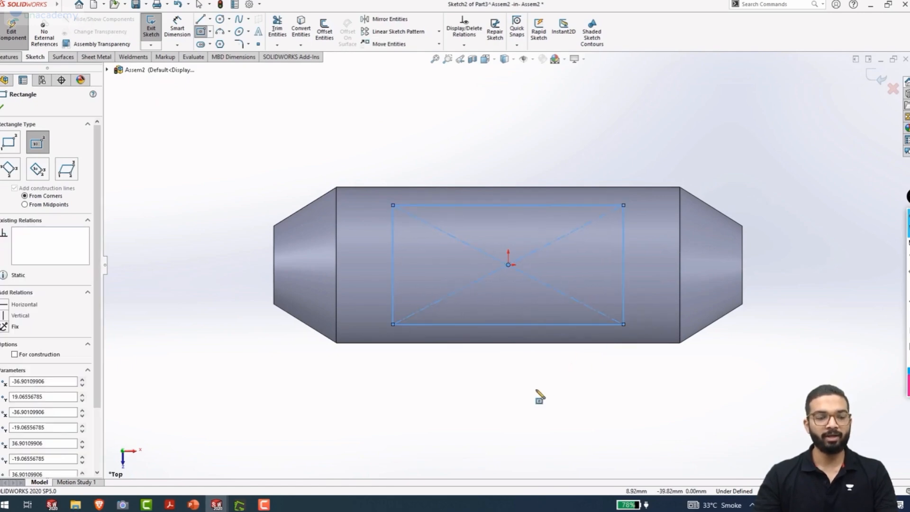
{"action": "key", "text": "Escape"}
Dimension the center rectangle to 90 mm long and 32 mm high
{"action": "right_click_drag", "start_coordinate": [536, 390], "coordinate": [531, 287]}
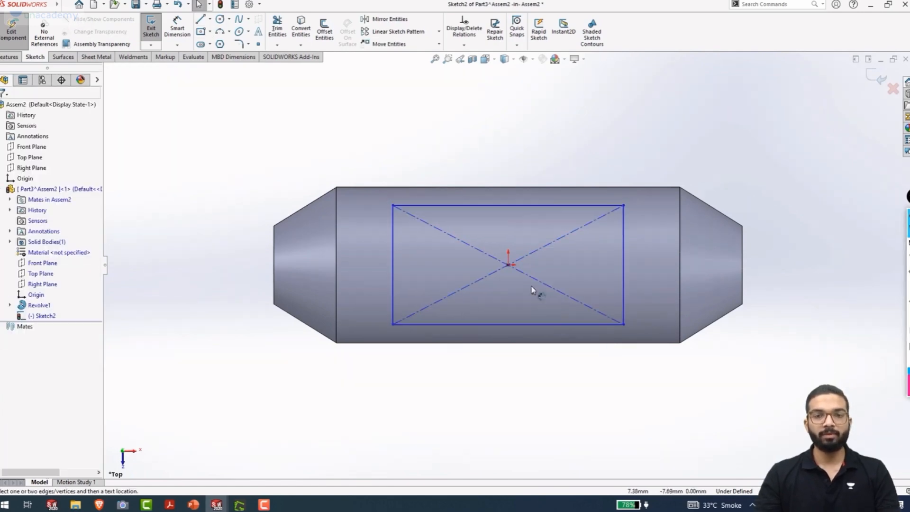
{"action": "left_click", "coordinate": [526, 205]}
{"action": "left_click", "coordinate": [511, 126]}
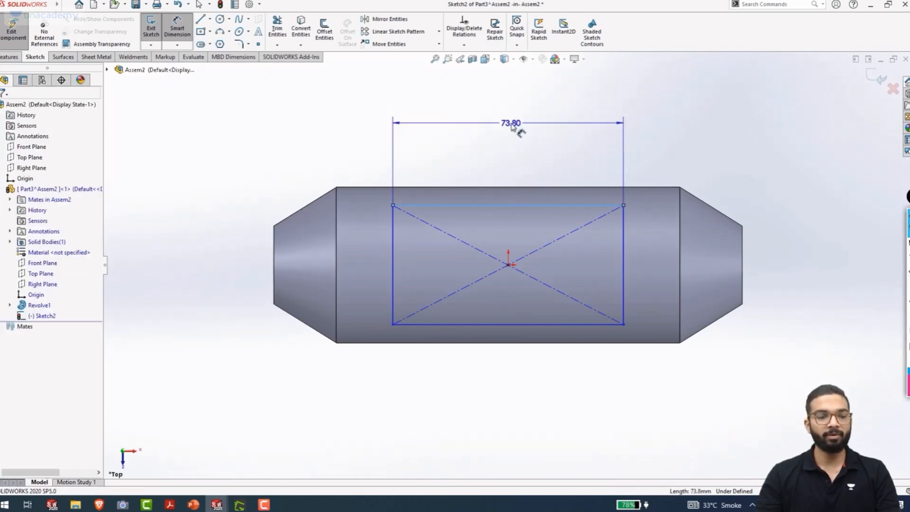
{"action": "type", "text": "90"}
{"action": "key", "text": "Return"}
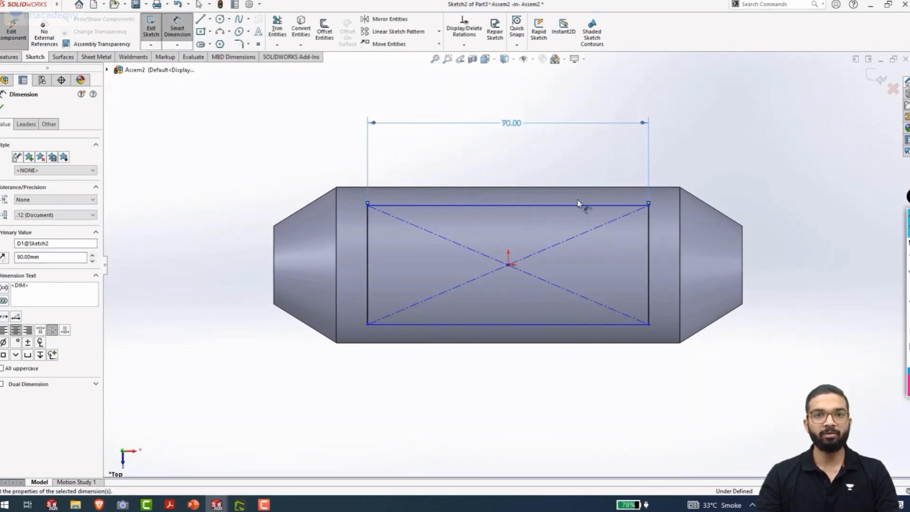
{"action": "left_click", "coordinate": [648, 270]}
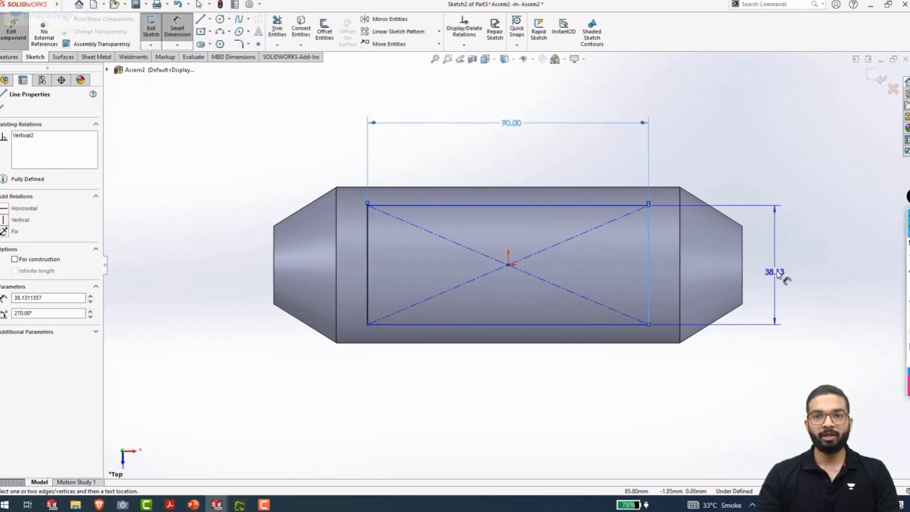
{"action": "left_click", "coordinate": [714, 263]}
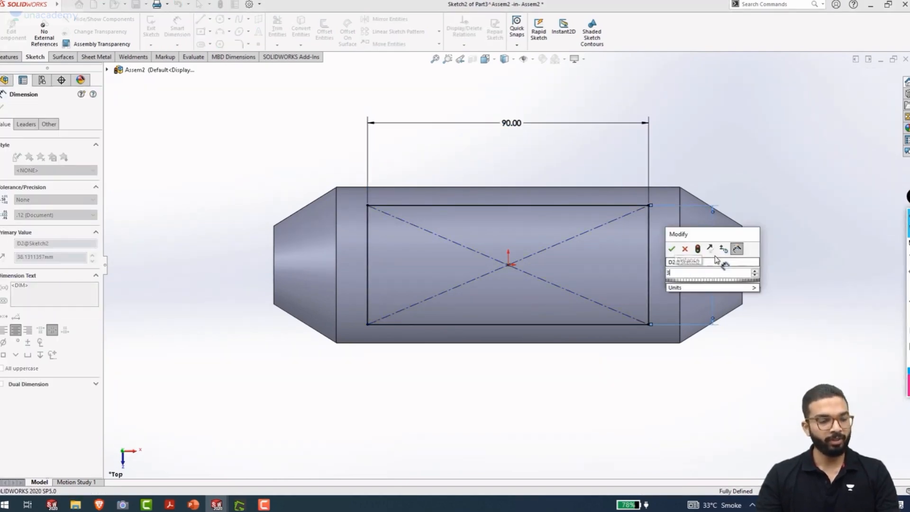
{"action": "key", "text": "Return"}
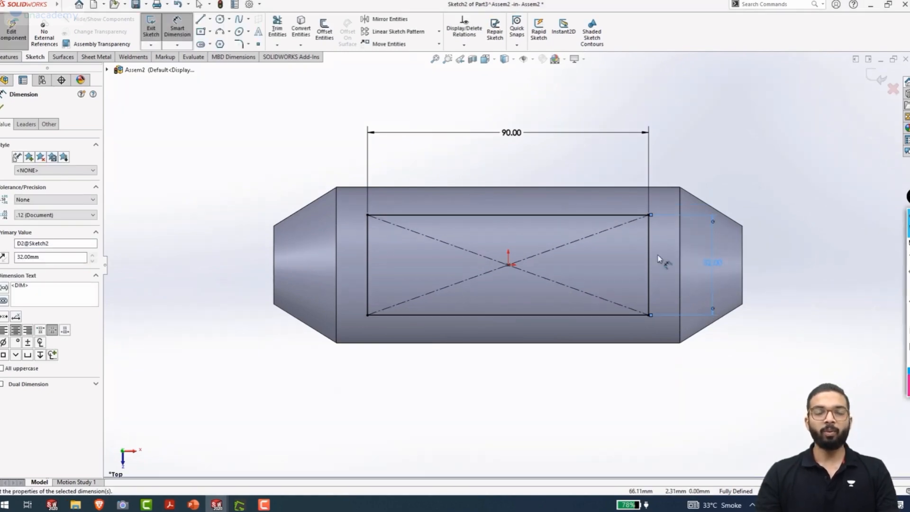
Cut the rectangle through the roller as an Extruded Cut with the Through All - Both end condition
{"action": "left_click", "coordinate": [9, 57]}
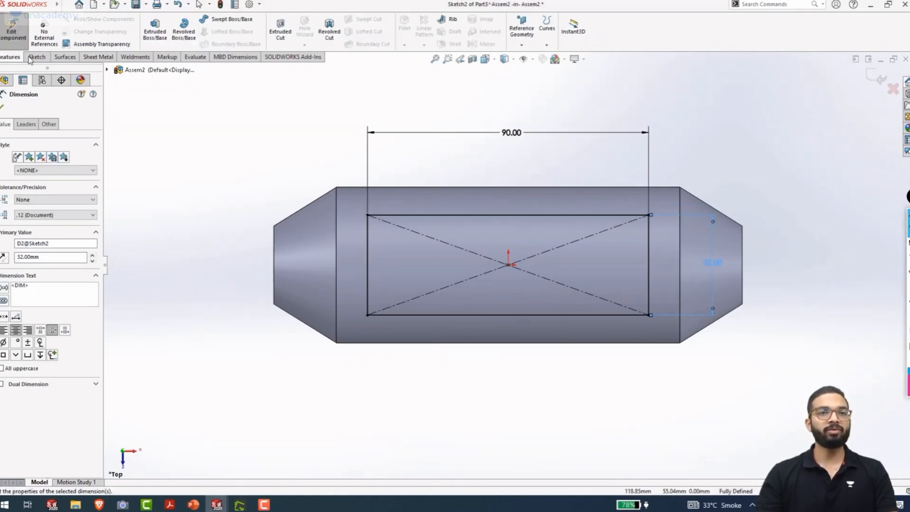
{"action": "left_click", "coordinate": [279, 34]}
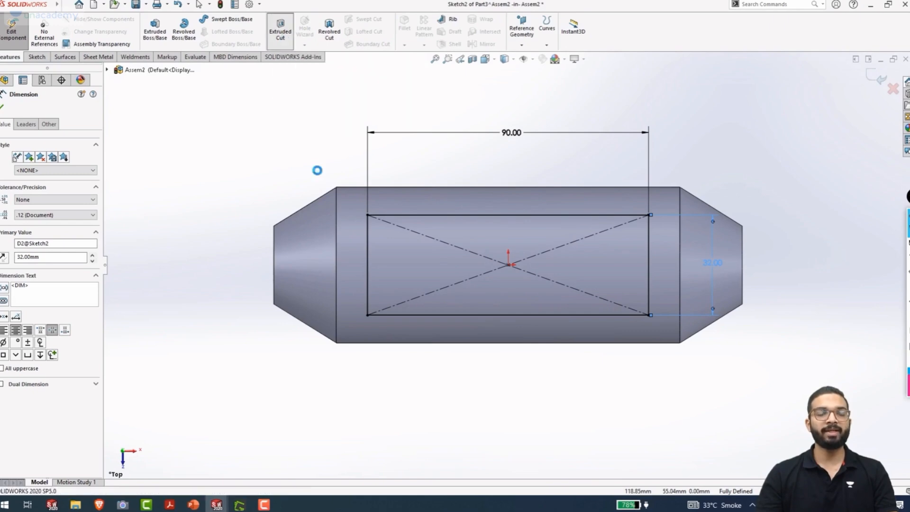
{"action": "left_click", "coordinate": [69, 167]}
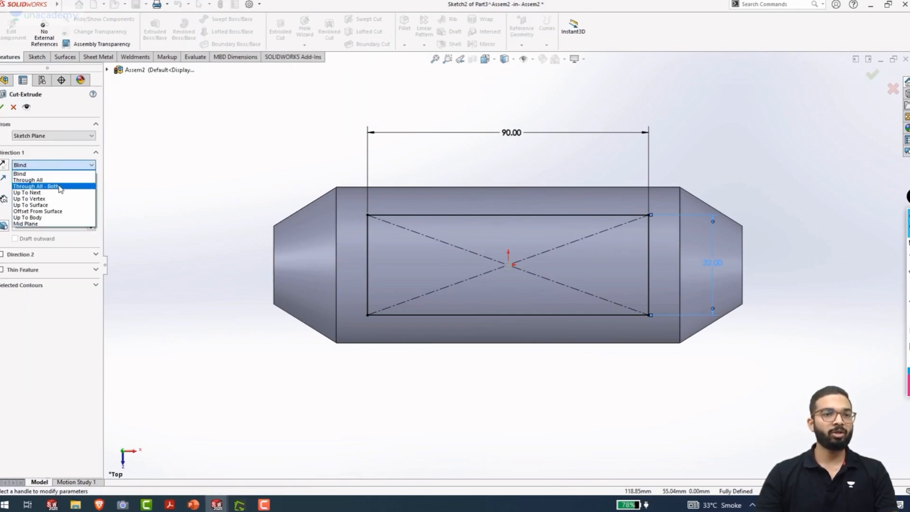
{"action": "left_click", "coordinate": [65, 185]}
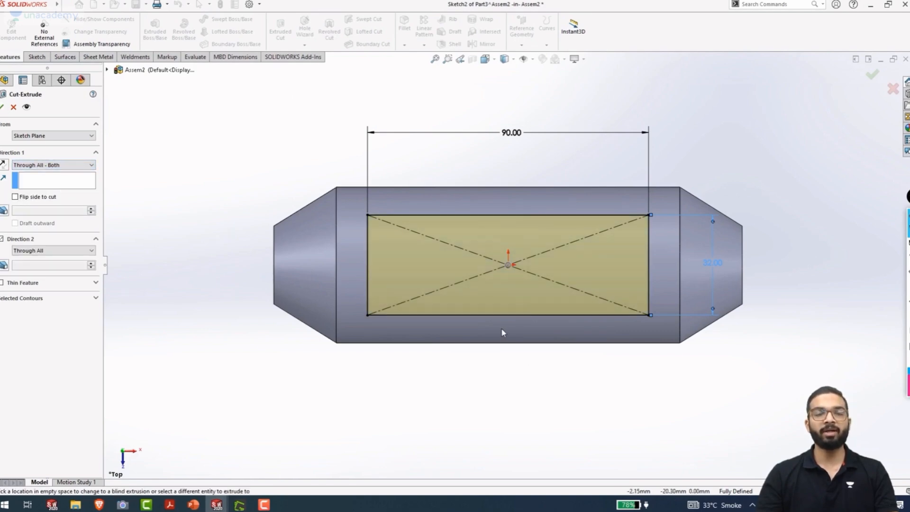
{"action": "left_click", "coordinate": [1, 107]}
On the part's Front Plane, sketch a corner rectangle about 90 by 5 mm from the upper recess's outer left corner to its right edge
{"action": "middle_click_drag", "start_coordinate": [251, 387], "coordinate": [233, 294]}
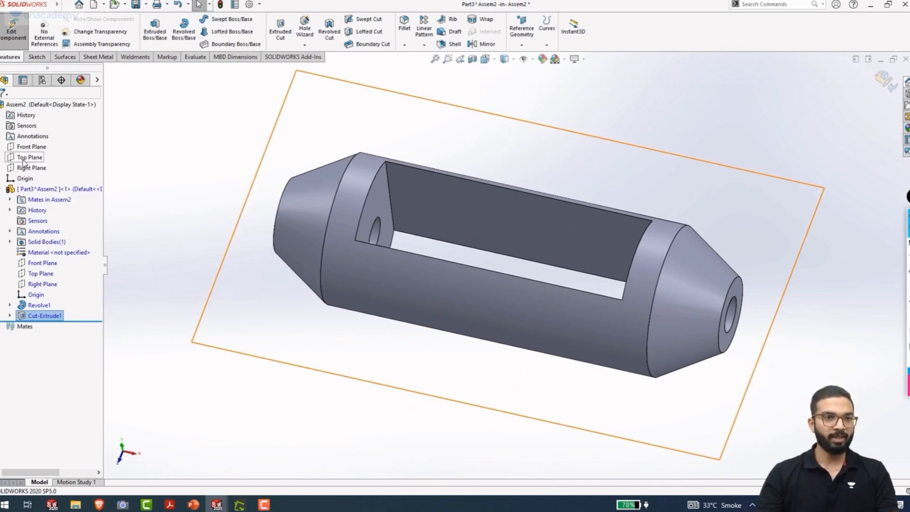
{"action": "left_click", "coordinate": [39, 263]}
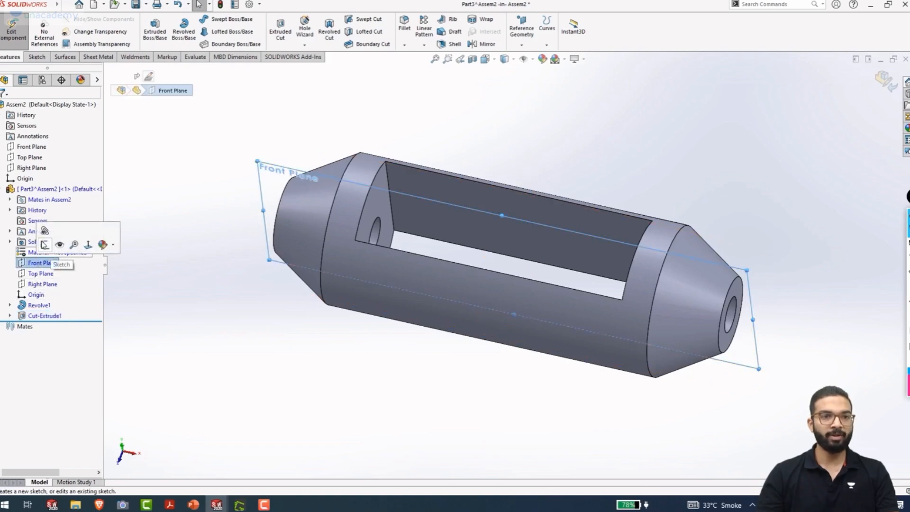
{"action": "left_click", "coordinate": [44, 245]}
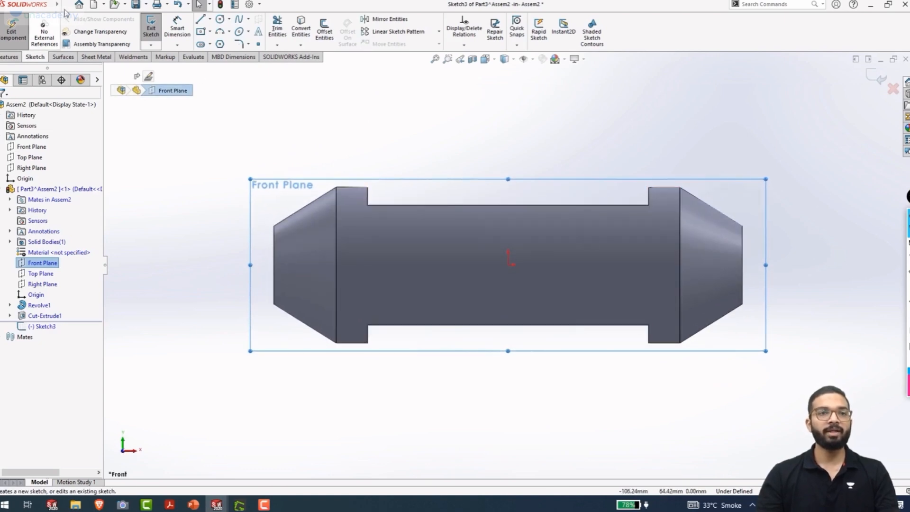
{"action": "left_click", "coordinate": [210, 32]}
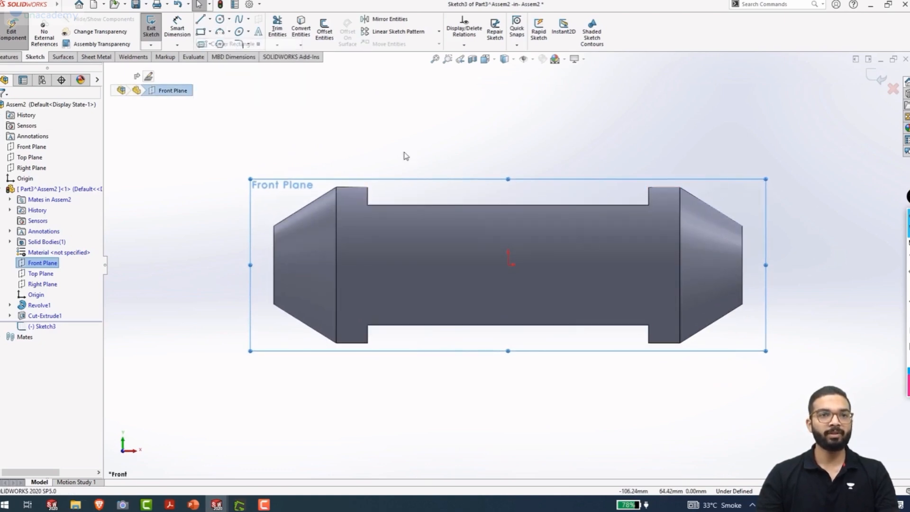
{"action": "scroll", "coordinate": [376, 196], "scroll_direction": "down", "scroll_amount": 3}
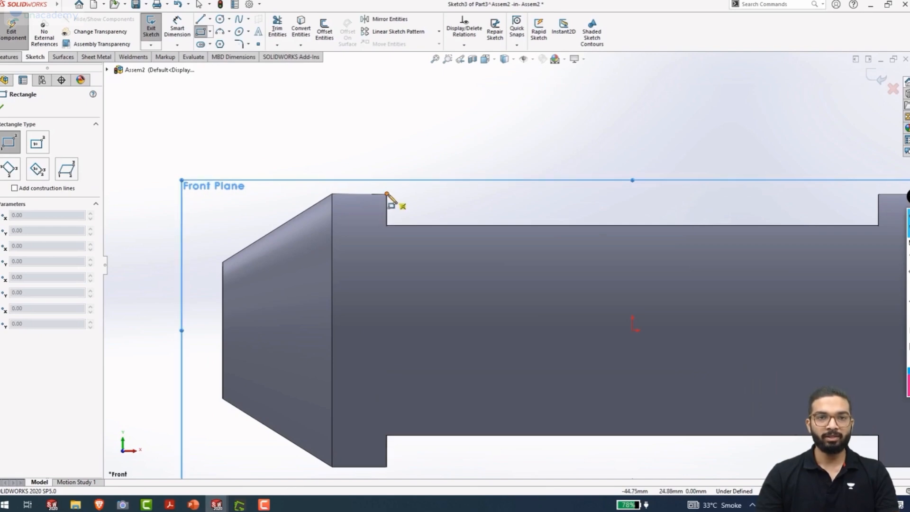
{"action": "left_click", "coordinate": [388, 195]}
{"action": "scroll", "coordinate": [521, 266], "scroll_direction": "up", "scroll_amount": 4}
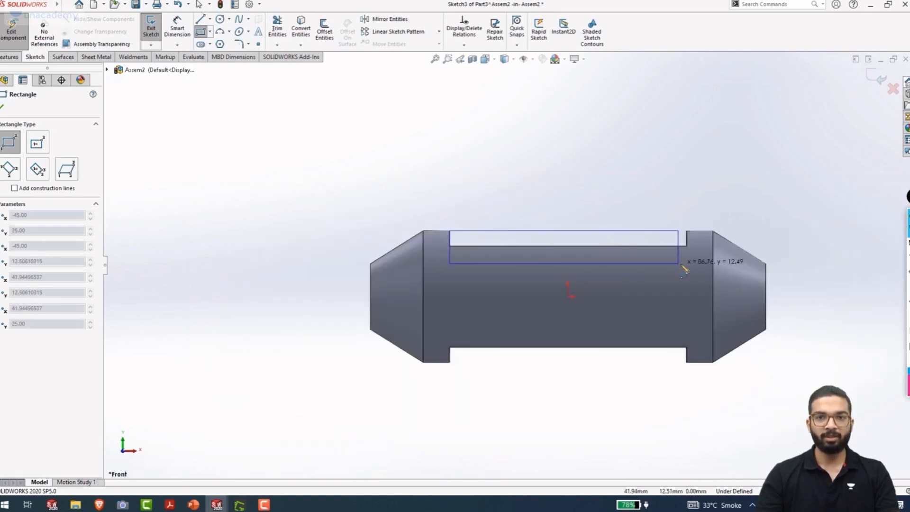
{"action": "scroll", "coordinate": [688, 268], "scroll_direction": "down", "scroll_amount": 3}
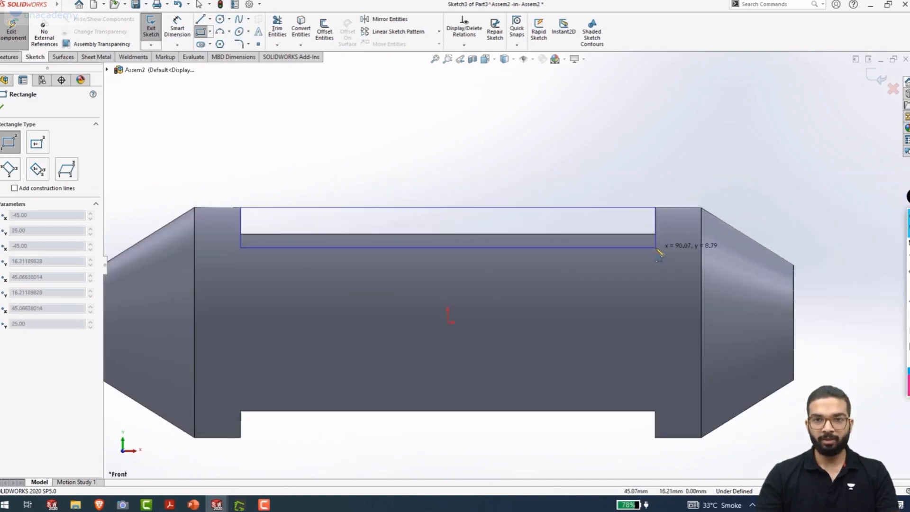
{"action": "scroll", "coordinate": [657, 250], "scroll_direction": "down", "scroll_amount": 3}
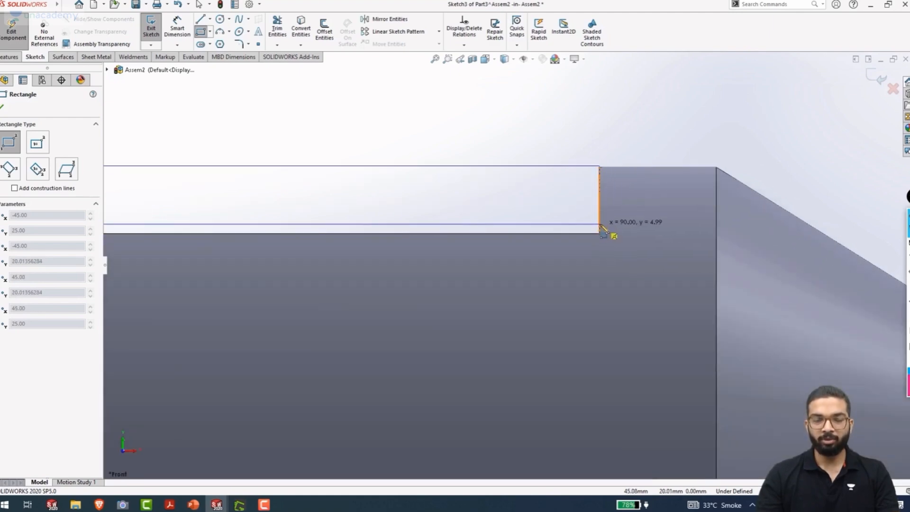
{"action": "left_click", "coordinate": [599, 225]}
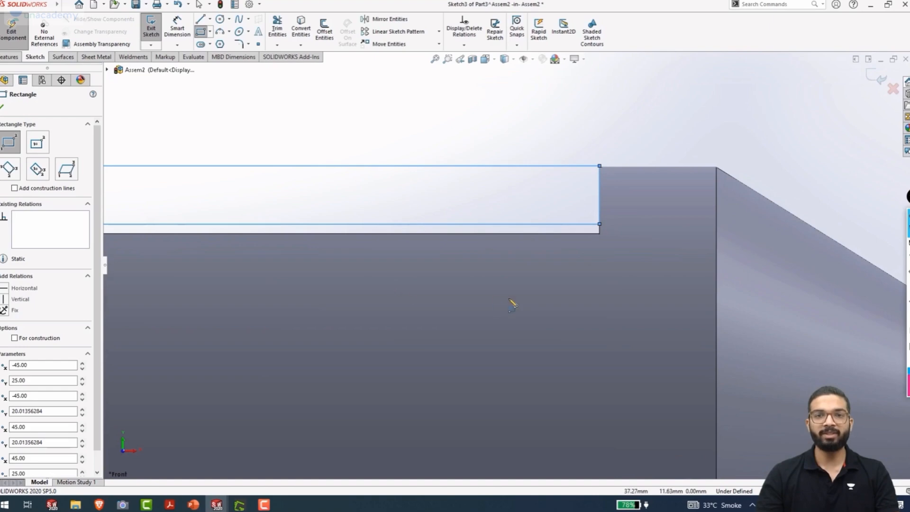
{"action": "scroll", "coordinate": [512, 305], "scroll_direction": "up", "scroll_amount": 5}
{"action": "left_click", "coordinate": [420, 143]}
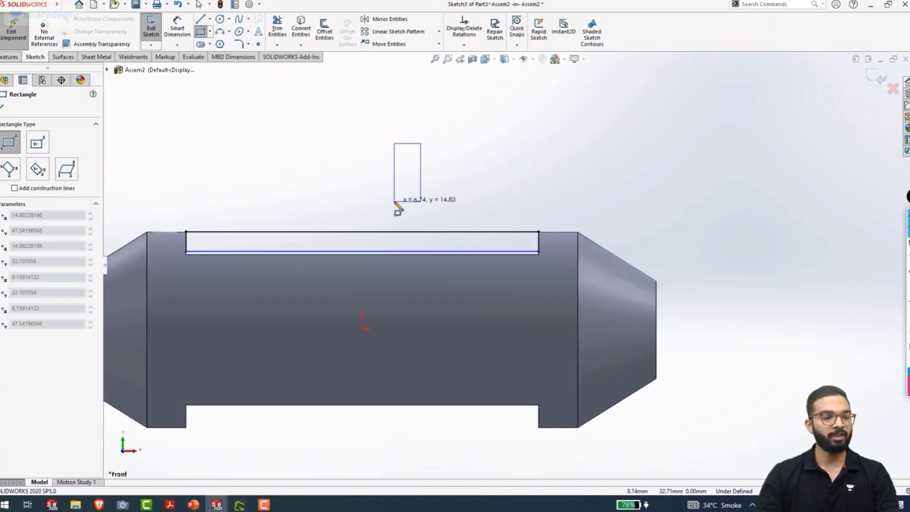
{"action": "key", "text": "Escape"}
Set the height of the upper recess rectangle to 14 mm with a dimension on its right side
{"action": "middle_click_drag", "start_coordinate": [412, 299], "coordinate": [426, 276], "text": "ctrl"}
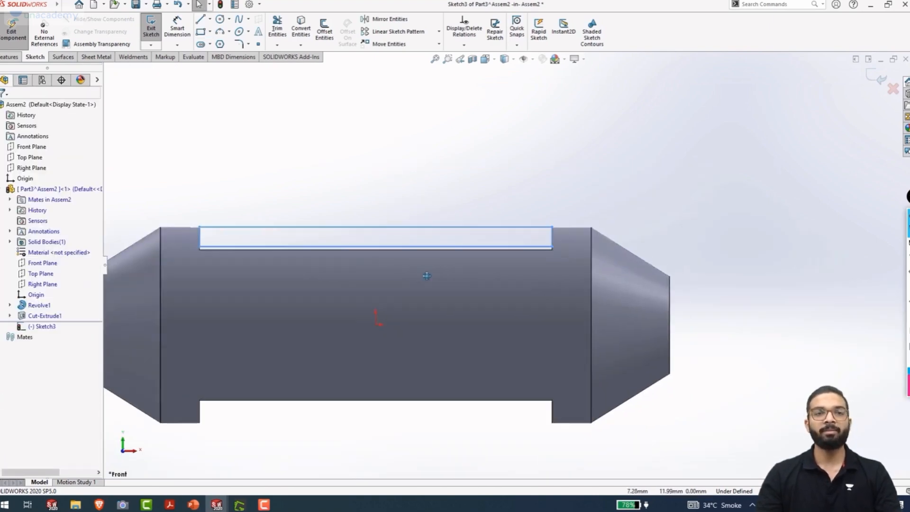
{"action": "scroll", "coordinate": [429, 266], "scroll_direction": "down", "scroll_amount": 3}
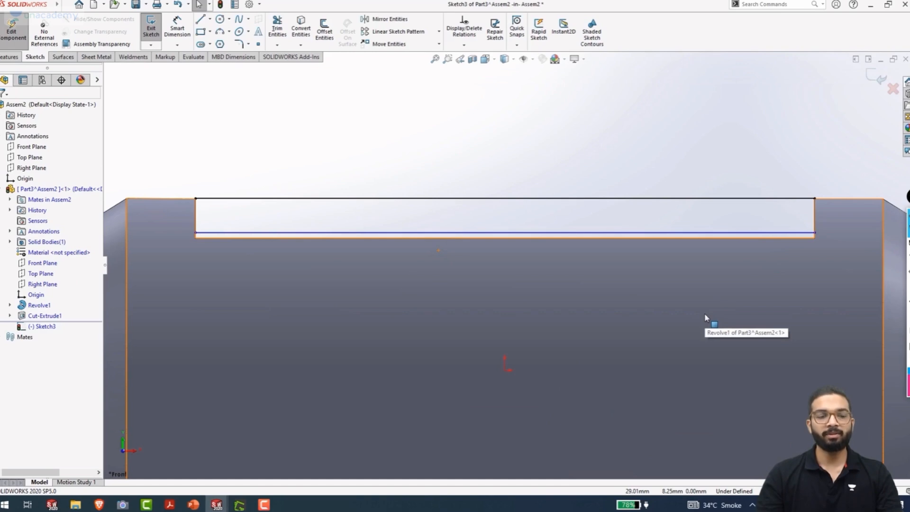
{"action": "right_click_drag", "start_coordinate": [784, 326], "coordinate": [769, 134]}
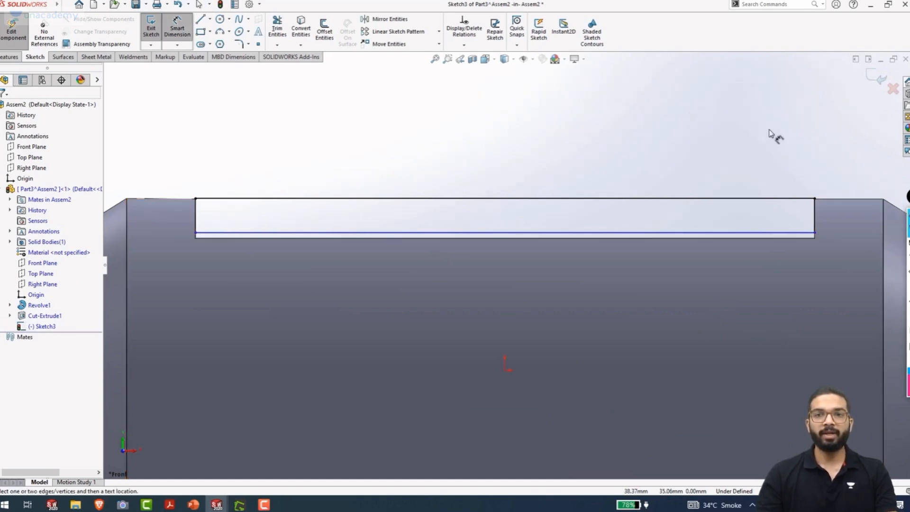
{"action": "left_click", "coordinate": [815, 223]}
{"action": "left_click", "coordinate": [838, 223]}
{"action": "type", "text": "14"}
{"action": "key", "text": "Return"}
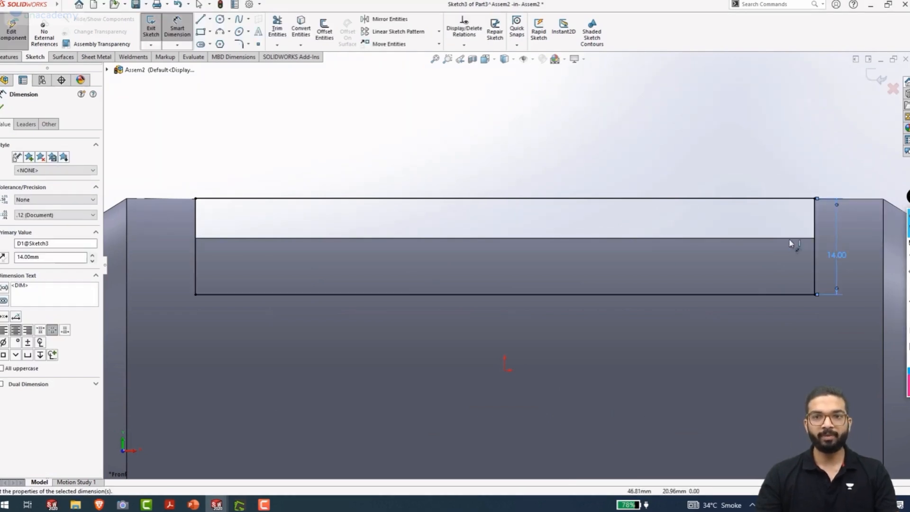
Draw a horizontal centerline through the origin, extending past both tapered ends of the roller
{"action": "key", "text": "f"}
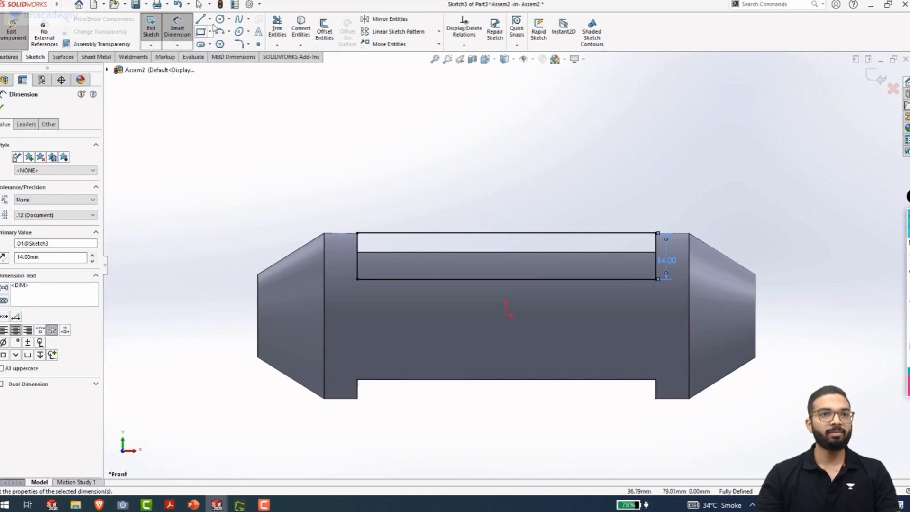
{"action": "left_click", "coordinate": [176, 45]}
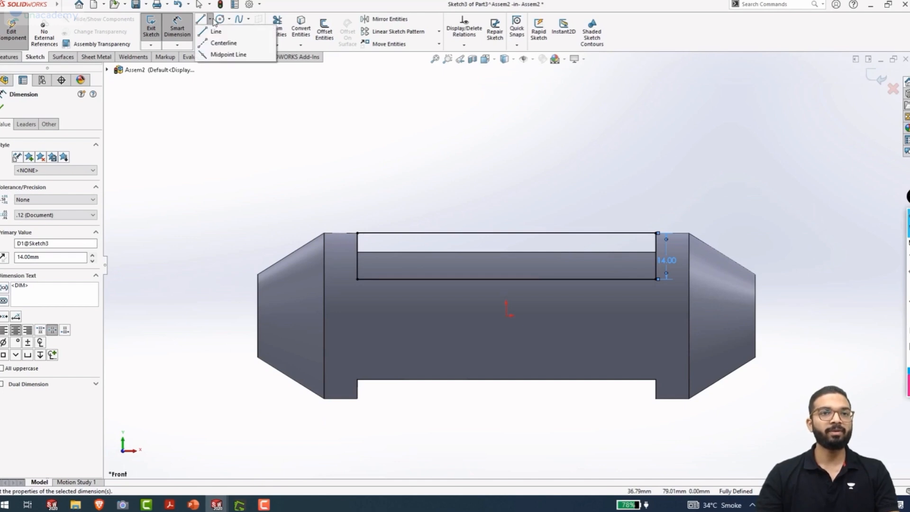
{"action": "left_click", "coordinate": [217, 316]}
{"action": "left_click", "coordinate": [810, 316]}
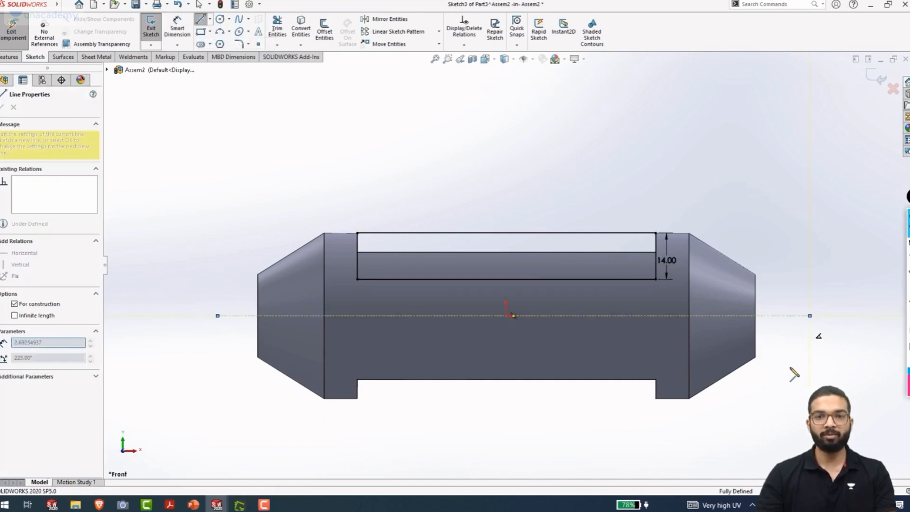
Mirror the four lines of the upper recess rectangle about the horizontal centerline to the underside of the roller
{"action": "left_click", "coordinate": [374, 19]}
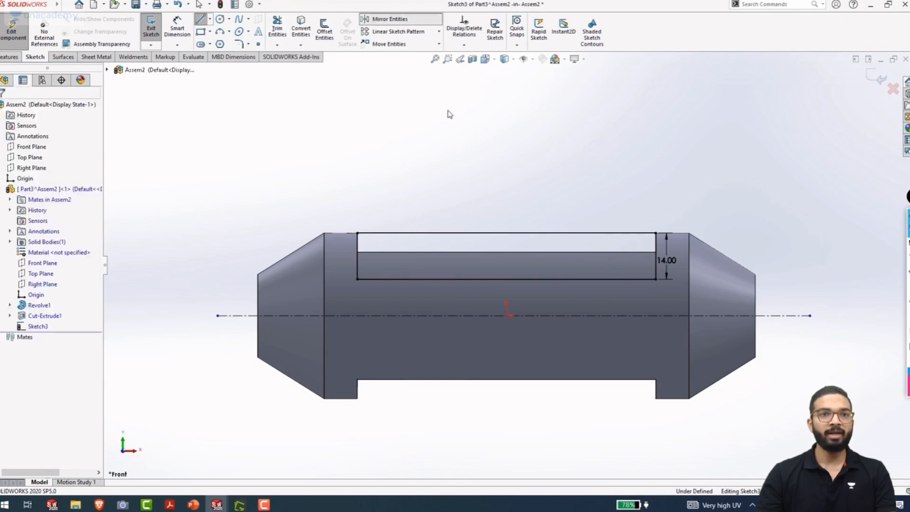
{"action": "mouse_move", "coordinate": [676, 290]}
{"action": "left_mouse_down"}
{"action": "mouse_move", "coordinate": [268, 166]}
{"action": "mouse_move", "coordinate": [350, 184]}
{"action": "left_mouse_up"}
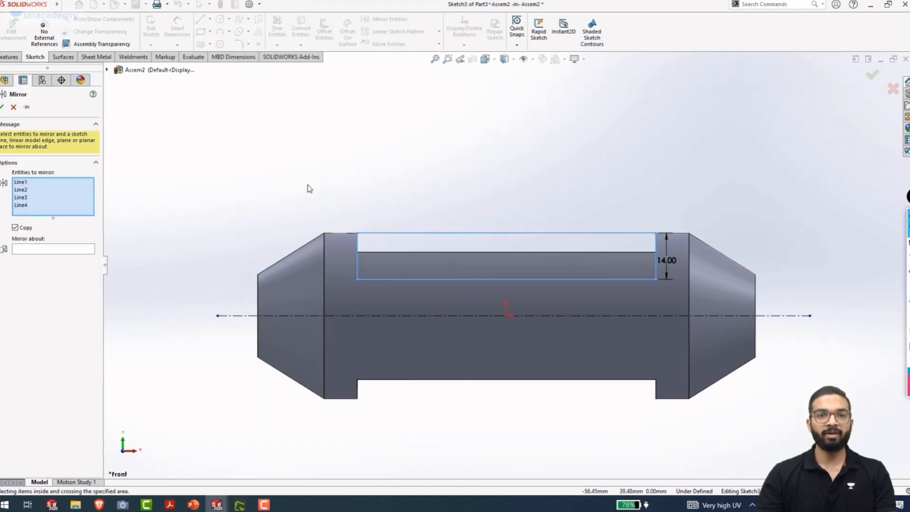
{"action": "left_click", "coordinate": [54, 249]}
{"action": "left_click", "coordinate": [243, 316]}
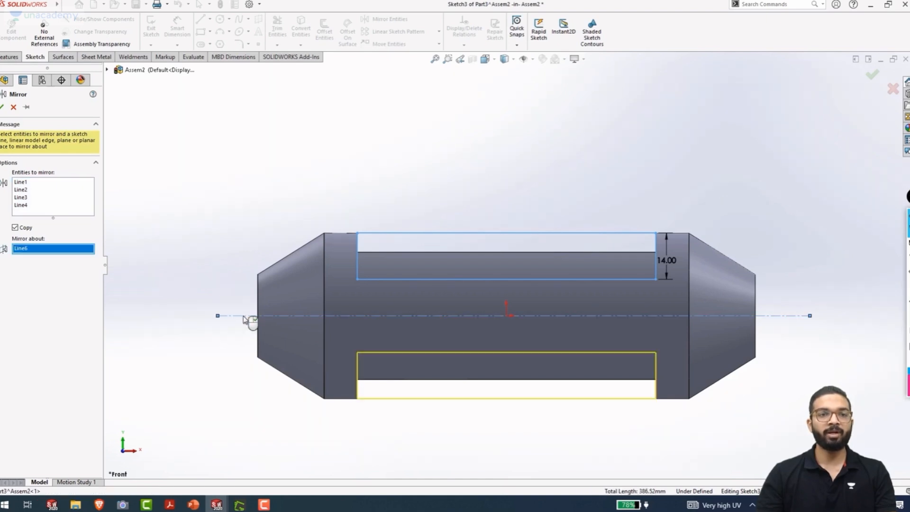
{"action": "key", "text": "Return"}
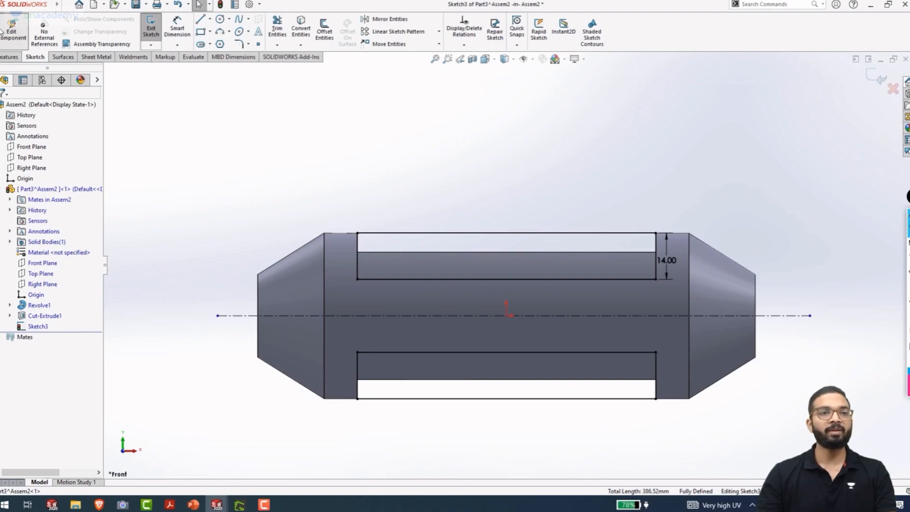
Cut both recess rectangles through the roller as an Extruded Cut with the Through All - Both end condition
{"action": "left_click", "coordinate": [3, 58]}
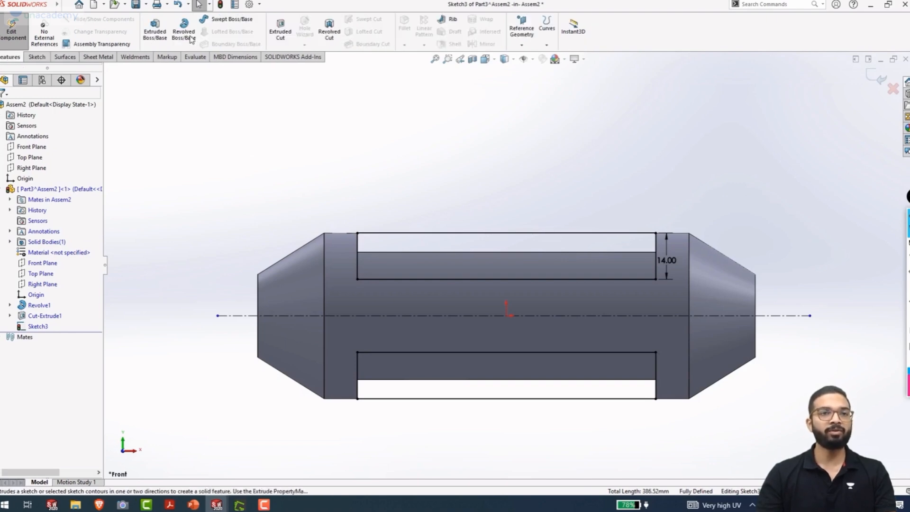
{"action": "left_click", "coordinate": [280, 29]}
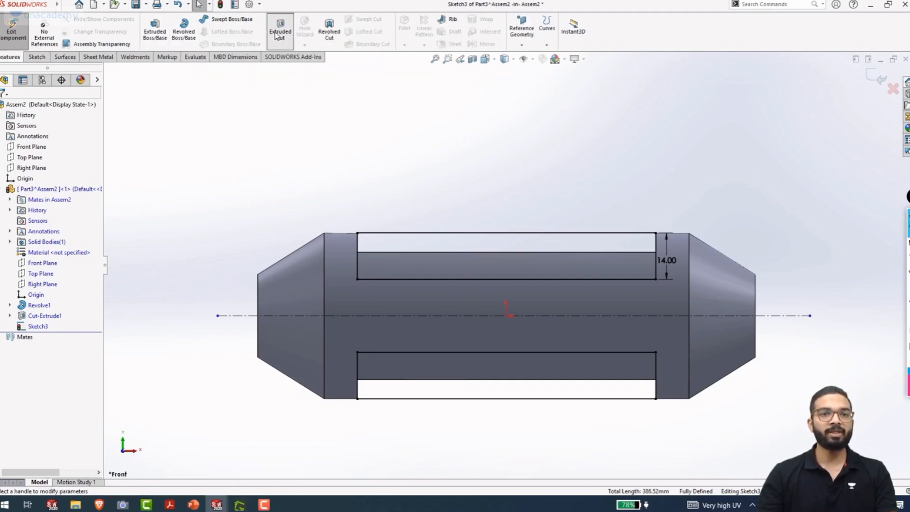
{"action": "left_click", "coordinate": [58, 166]}
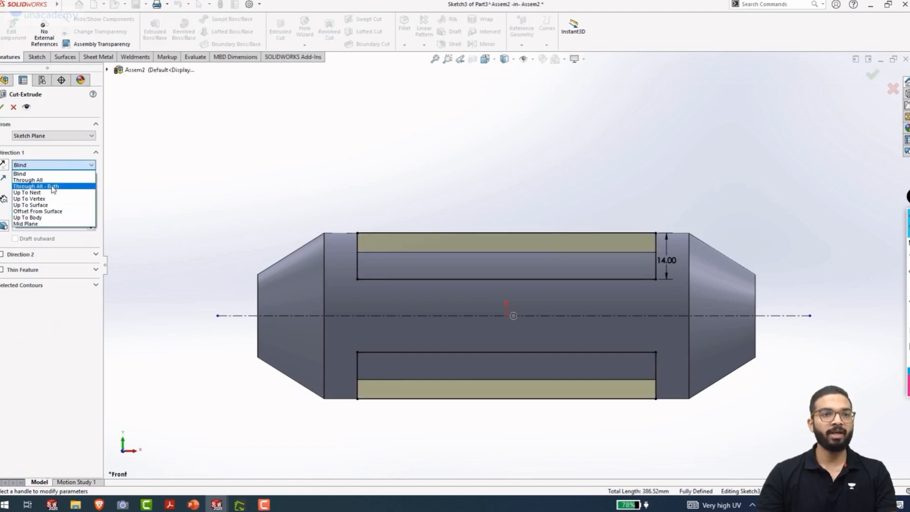
{"action": "left_click", "coordinate": [38, 188]}
{"action": "key", "text": "ctrl+7"}
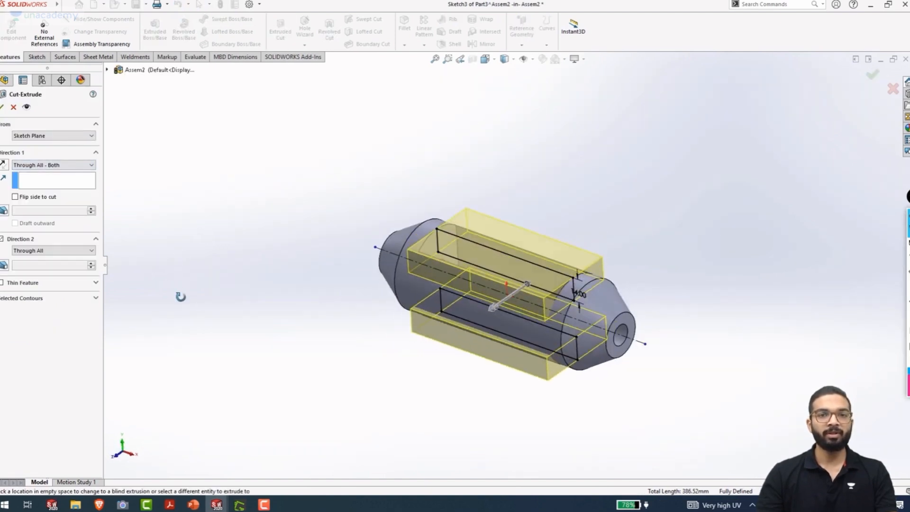
{"action": "left_click", "coordinate": [3, 107]}
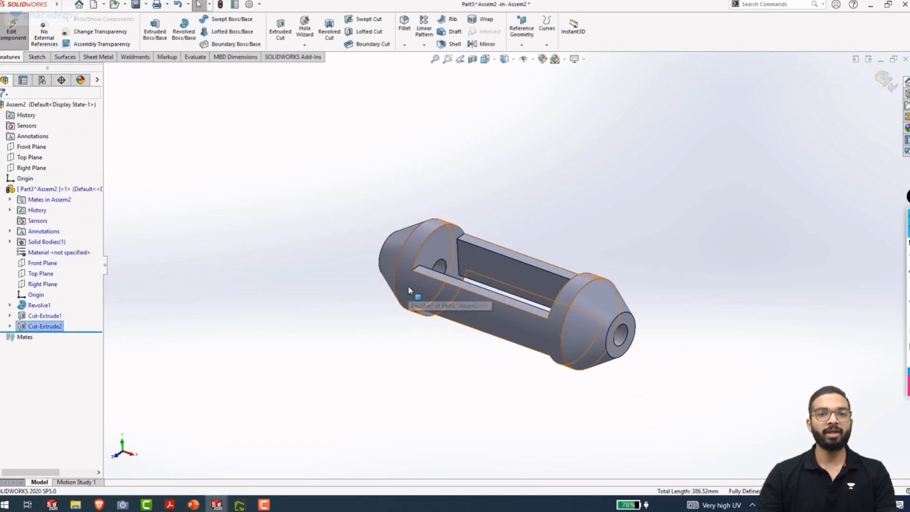
{"action": "key", "text": "ctrl+7"}
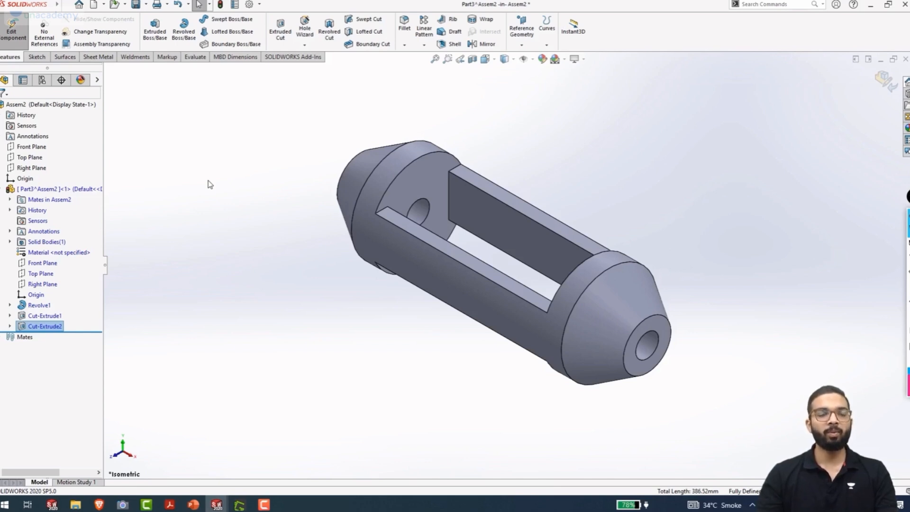
Finish editing the roller part and insert a new part into the assembly, positioned on the roller's flat annular end face
{"action": "left_click", "coordinate": [889, 83]}
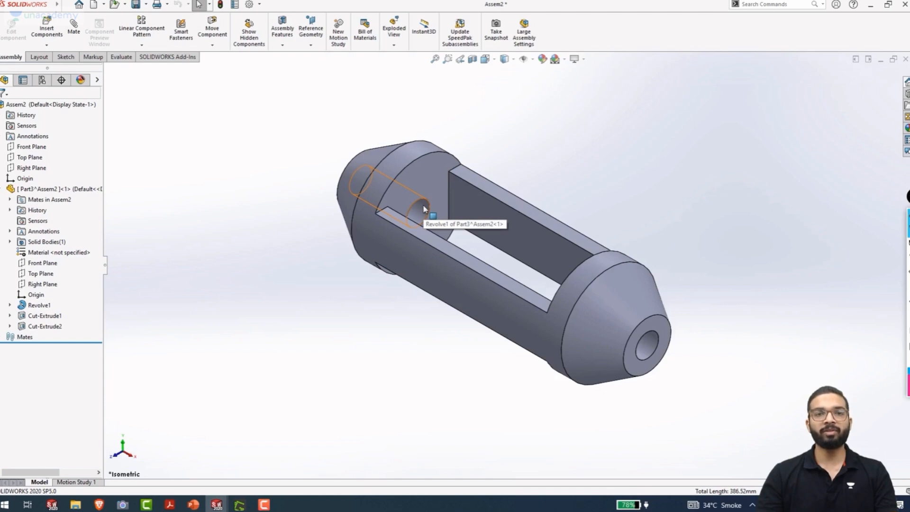
{"action": "left_click", "coordinate": [53, 47]}
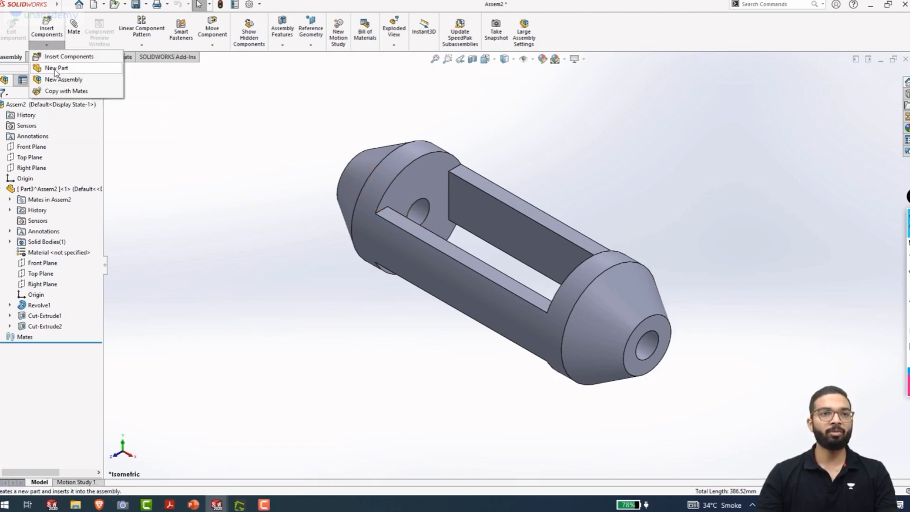
{"action": "left_click", "coordinate": [56, 70]}
{"action": "middle_click_drag", "start_coordinate": [226, 181], "coordinate": [326, 219]}
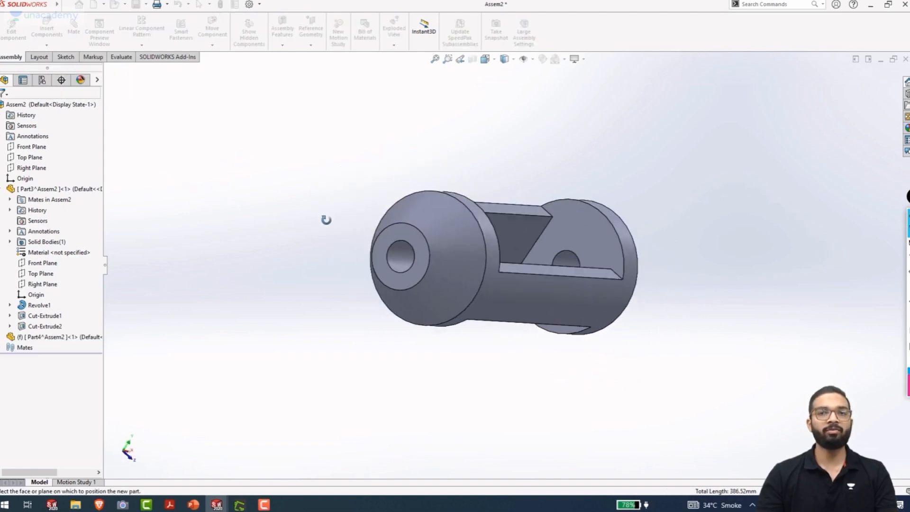
{"action": "left_click", "coordinate": [412, 239]}
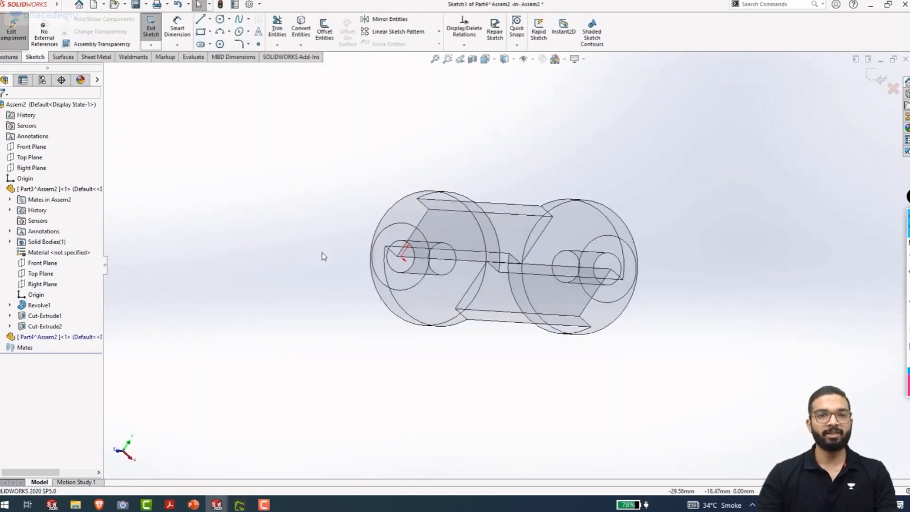
Sketch a circle about 17.5 mm in diameter on the roller's end face, centered on the new part's origin
{"action": "middle_click_drag", "start_coordinate": [270, 240], "coordinate": [263, 284]}
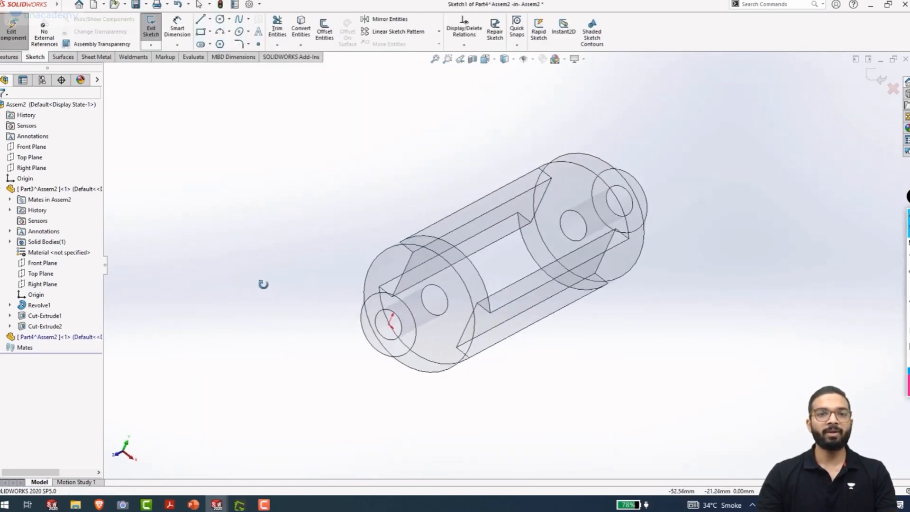
{"action": "scroll", "coordinate": [402, 331], "scroll_direction": "down", "scroll_amount": 3}
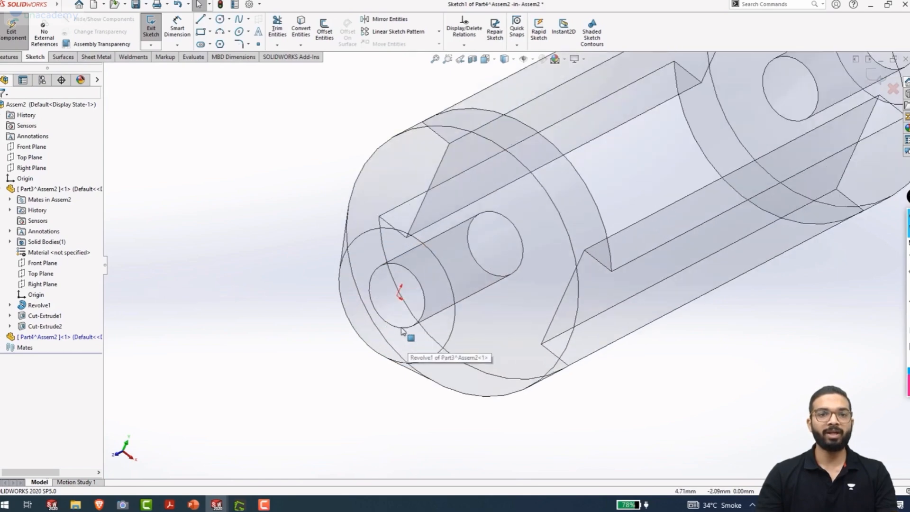
{"action": "left_click", "coordinate": [219, 19]}
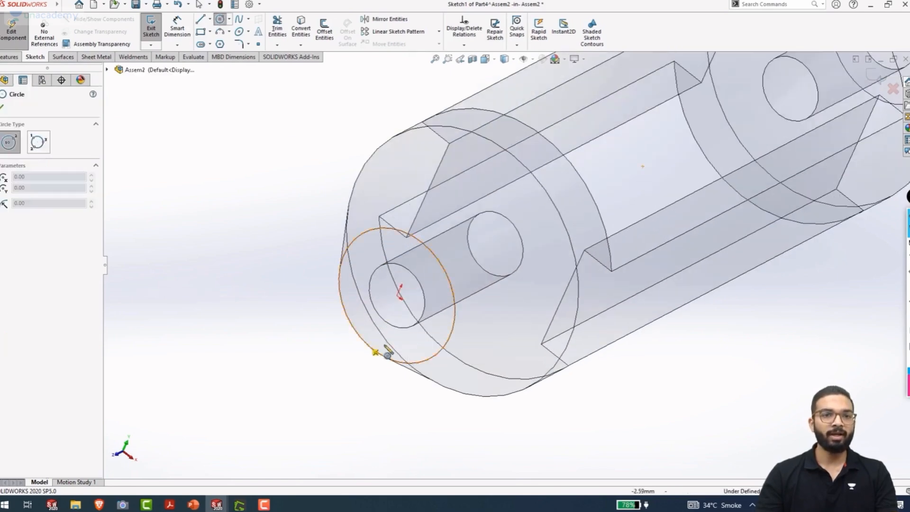
{"action": "left_click", "coordinate": [397, 295]}
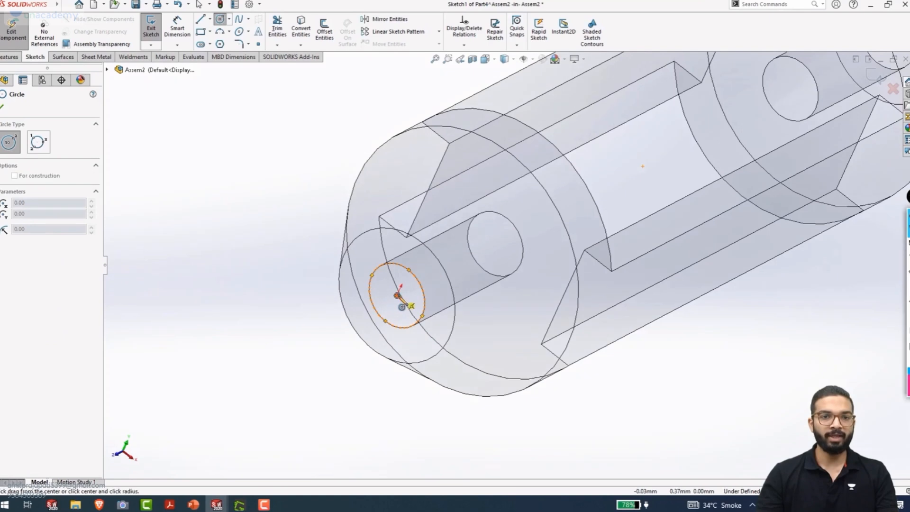
{"action": "left_click", "coordinate": [405, 348]}
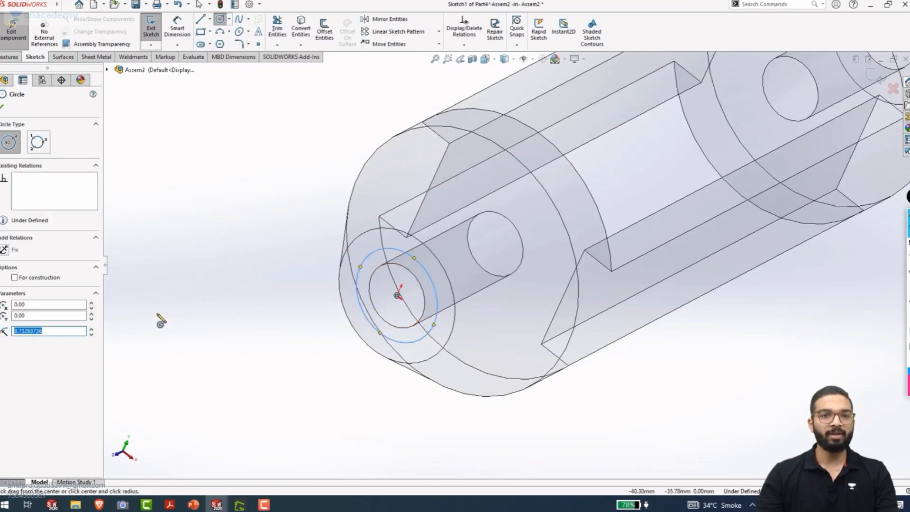
{"action": "key", "text": "Escape"}
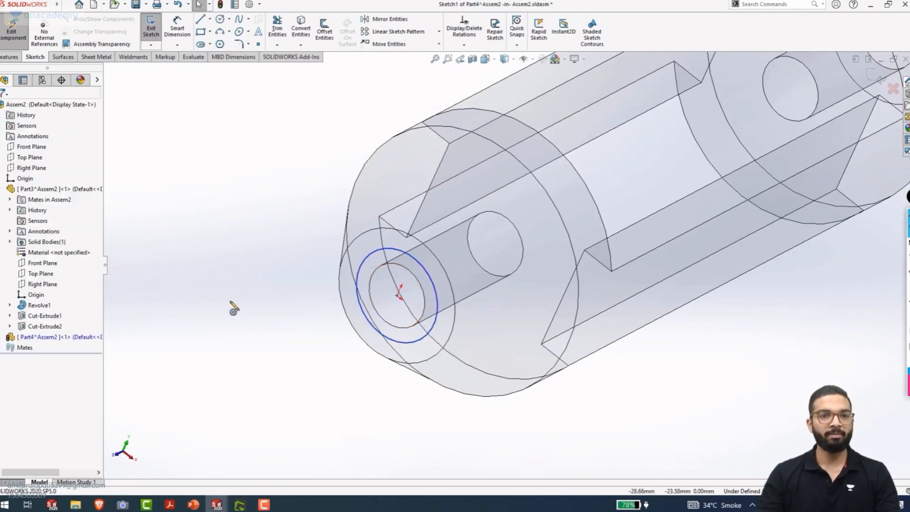
Add a Coradial relation between the sketched circle and the roller's bore edge
{"action": "left_click", "coordinate": [389, 342]}
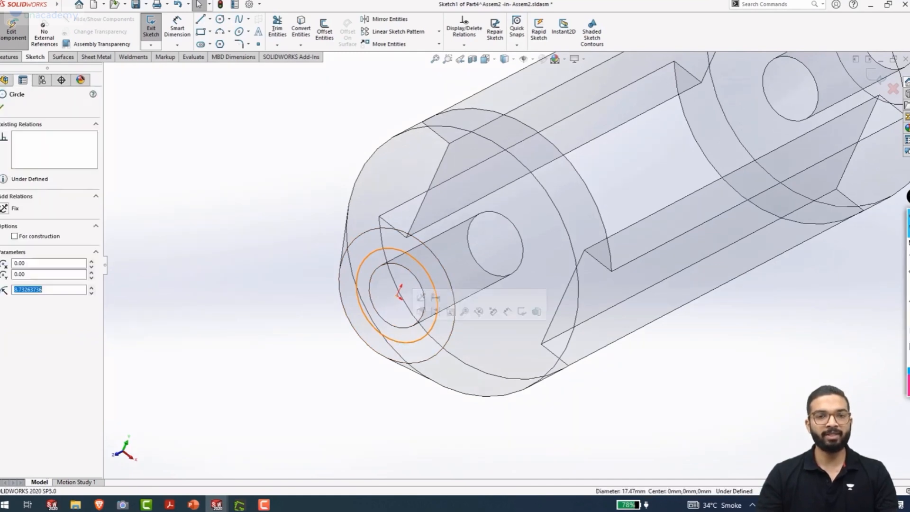
{"action": "left_click", "coordinate": [392, 327], "text": "ctrl"}
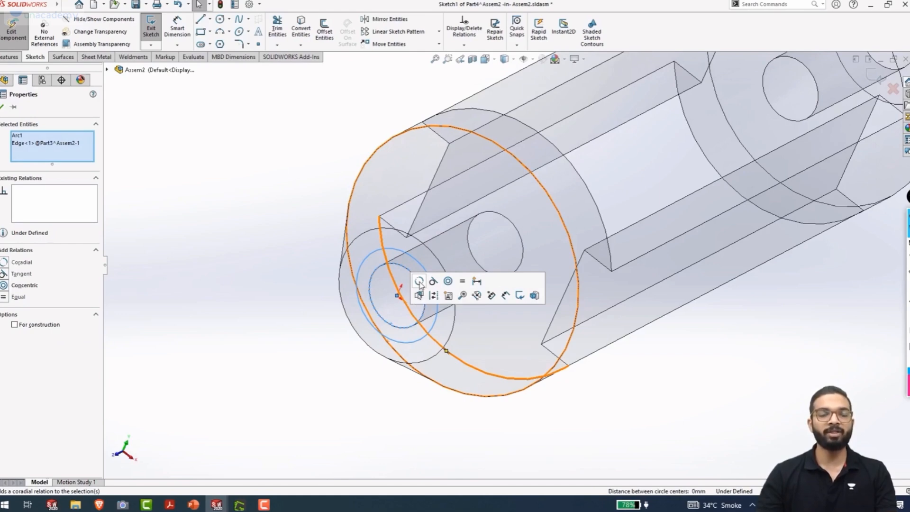
{"action": "left_click", "coordinate": [419, 281]}
{"action": "left_click", "coordinate": [223, 298]}
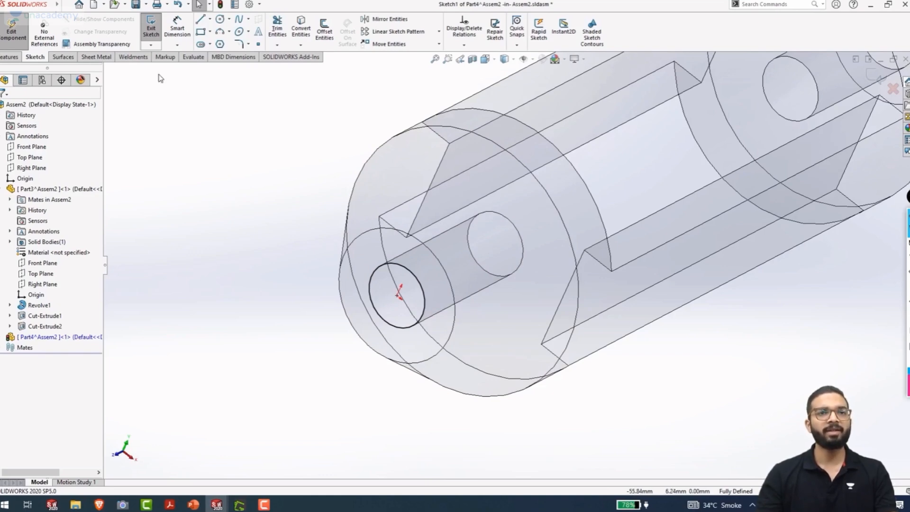
Set up a Boss-Extrude of the circle outward, Offset From Surface 30 mm from the roller's end face with the offset reversed
{"action": "left_click", "coordinate": [10, 57]}
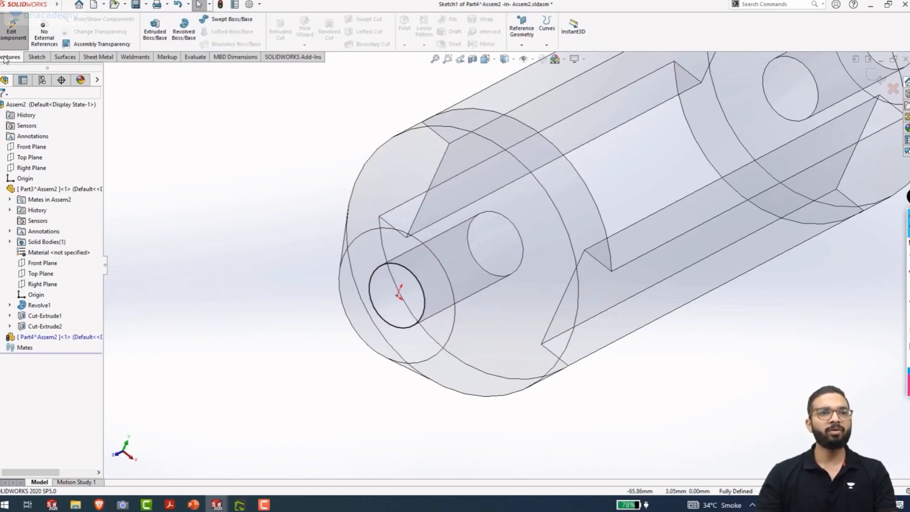
{"action": "left_click", "coordinate": [151, 36]}
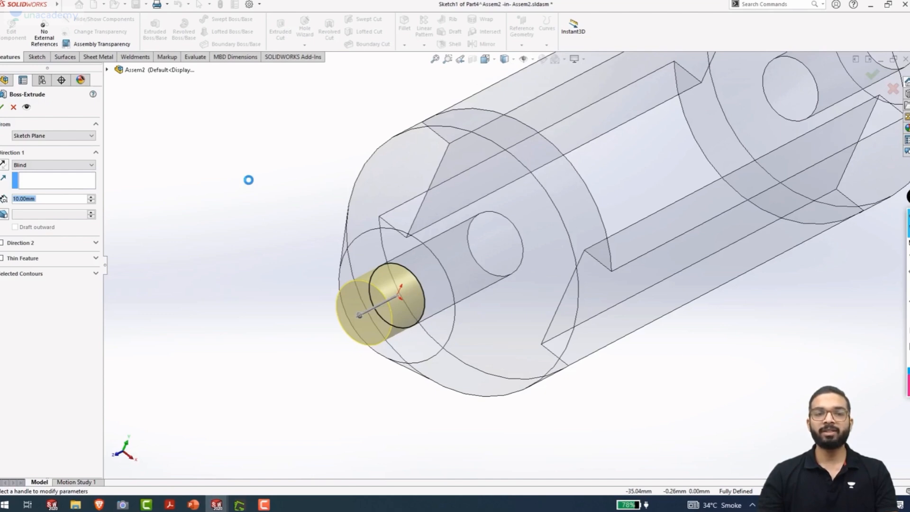
{"action": "left_click", "coordinate": [92, 167]}
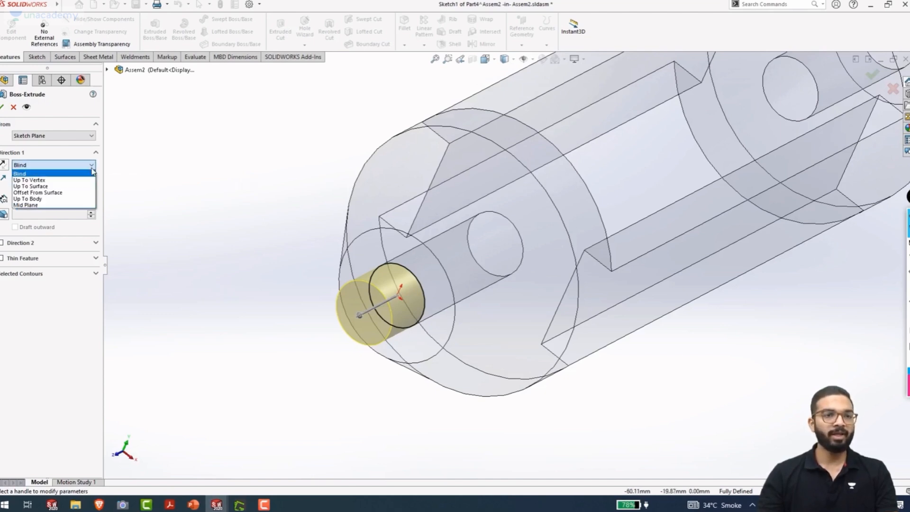
{"action": "left_click", "coordinate": [53, 193]}
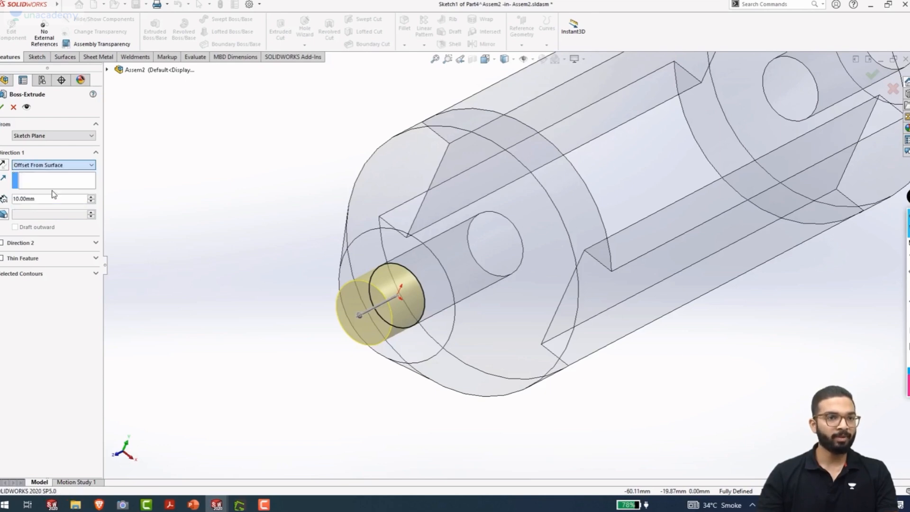
{"action": "left_click", "coordinate": [384, 258]}
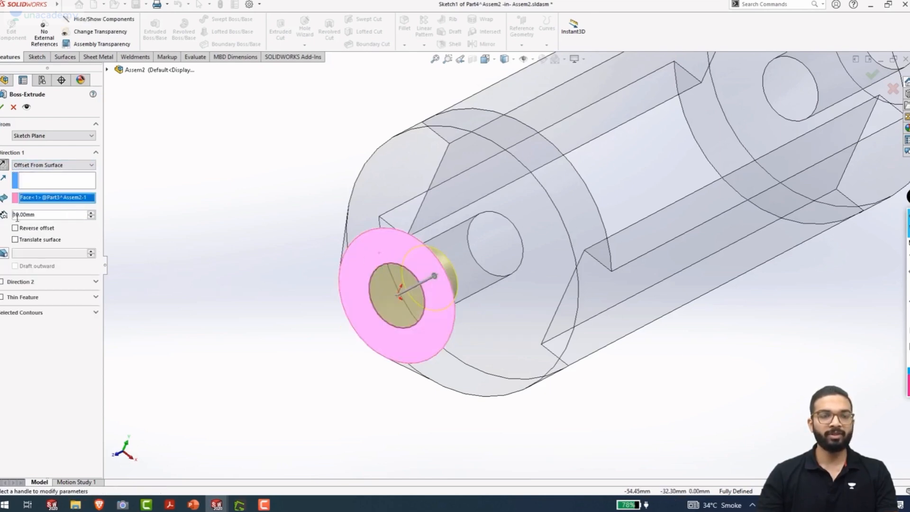
{"action": "middle_click_drag", "start_coordinate": [178, 258], "coordinate": [155, 258]}
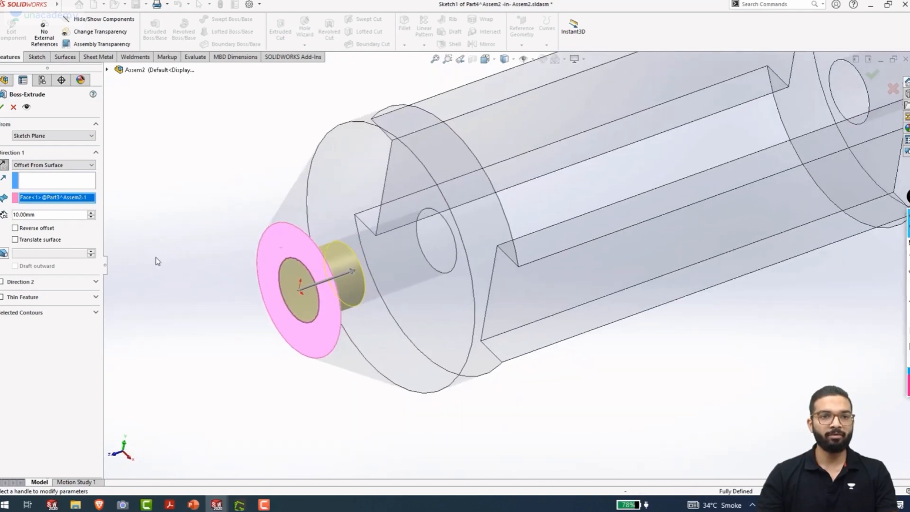
{"action": "left_click", "coordinate": [4, 165]}
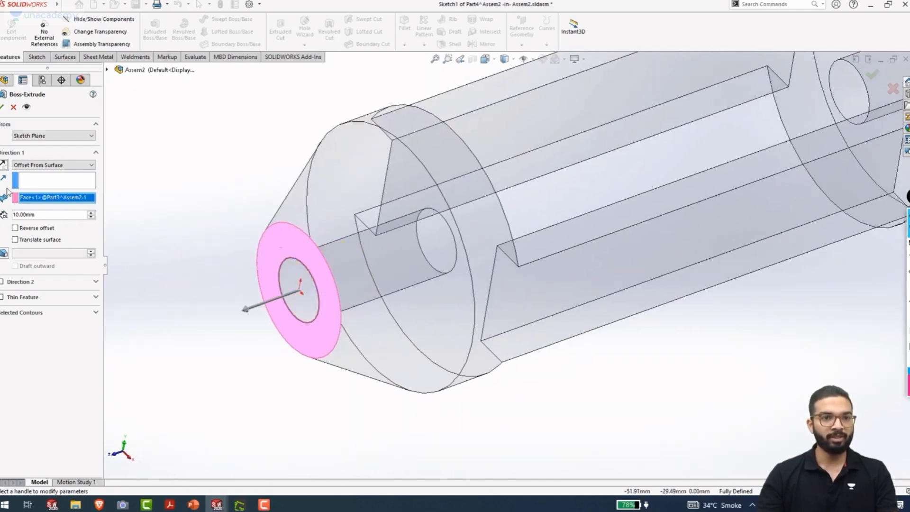
{"action": "left_click", "coordinate": [15, 228]}
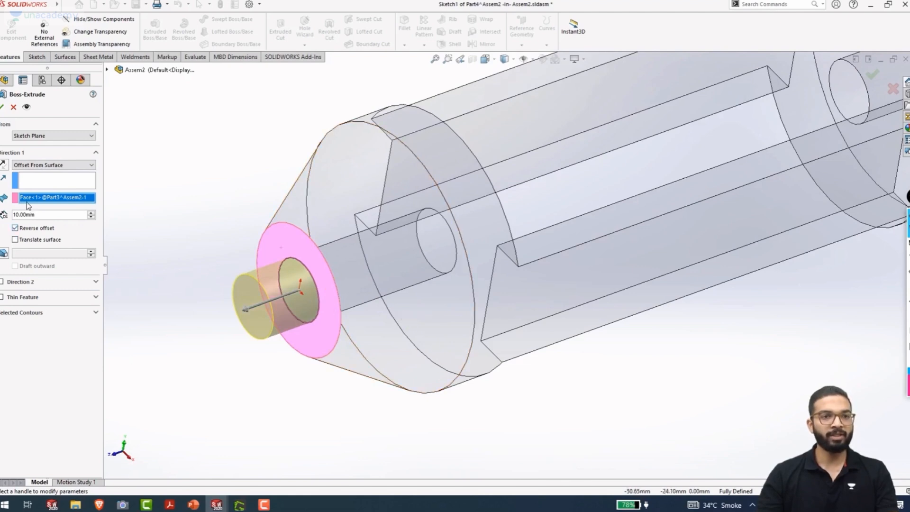
{"action": "double_click", "coordinate": [26, 215]}
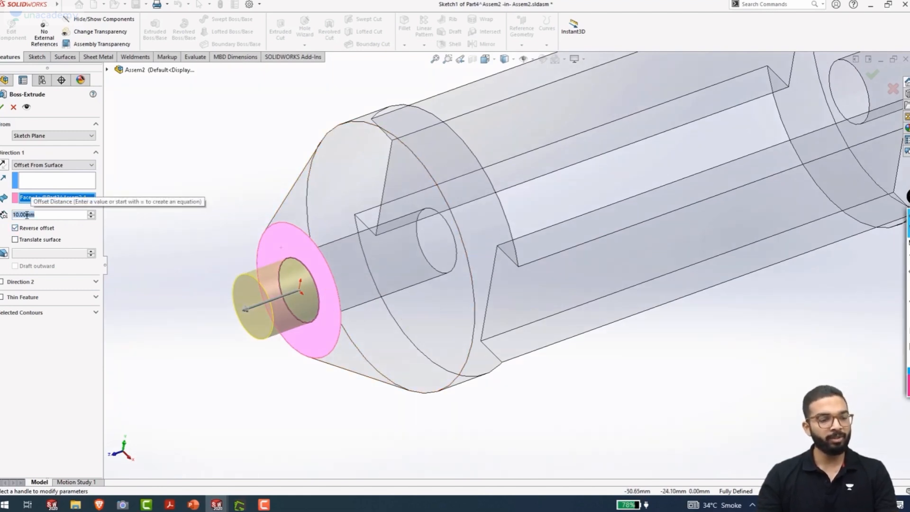
{"action": "type", "text": "30"}
{"action": "key", "text": "Return"}
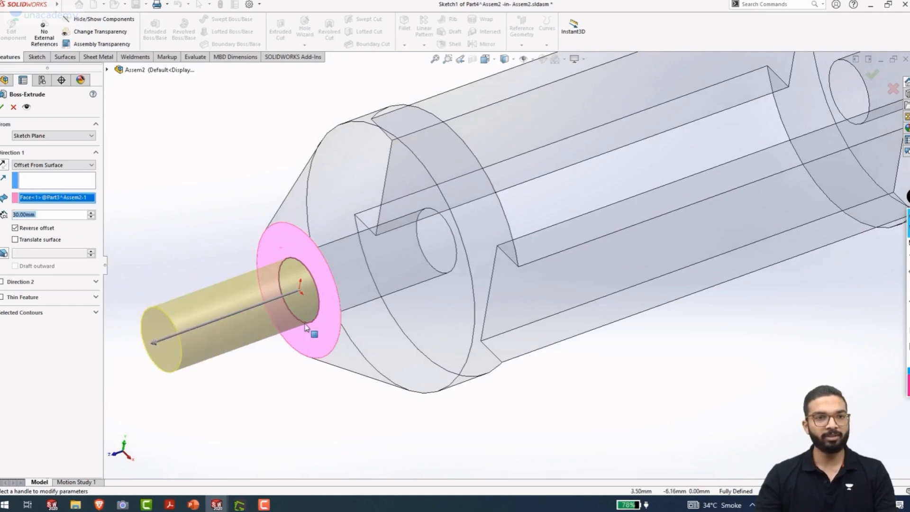
Add a second extrude direction as Offset From Surface, referencing the near end wall's inner face inside the roller cutout, with the offset reversed
{"action": "scroll", "coordinate": [308, 306], "scroll_direction": "up", "scroll_amount": 3}
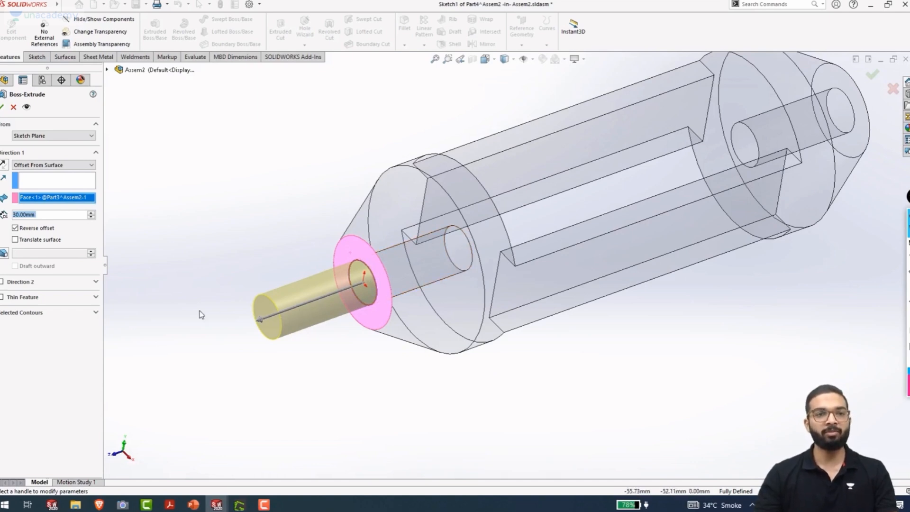
{"action": "left_click", "coordinate": [1, 281]}
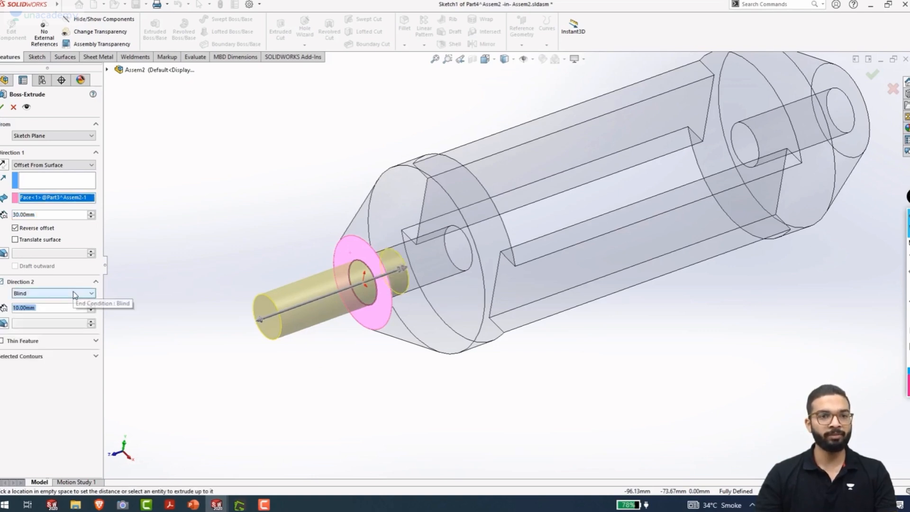
{"action": "left_click", "coordinate": [74, 293]}
{"action": "left_click", "coordinate": [43, 319]}
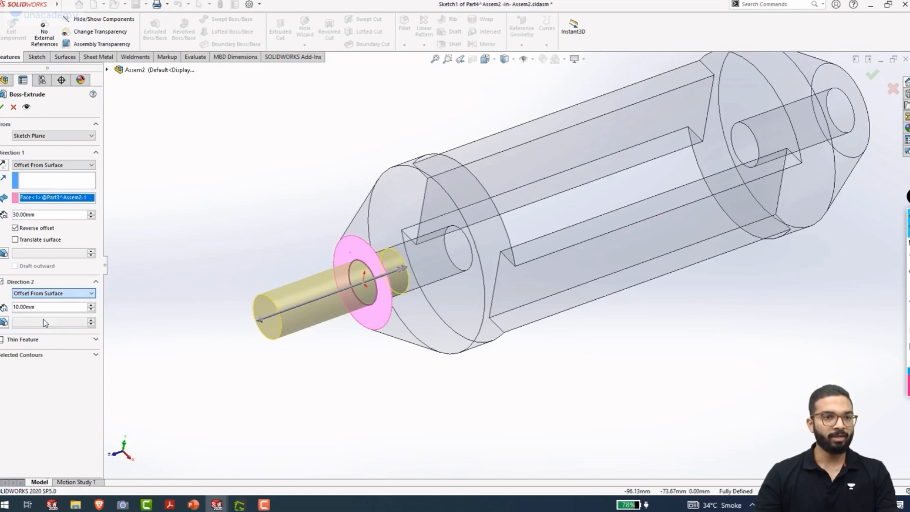
{"action": "middle_click_drag", "start_coordinate": [284, 349], "coordinate": [362, 376]}
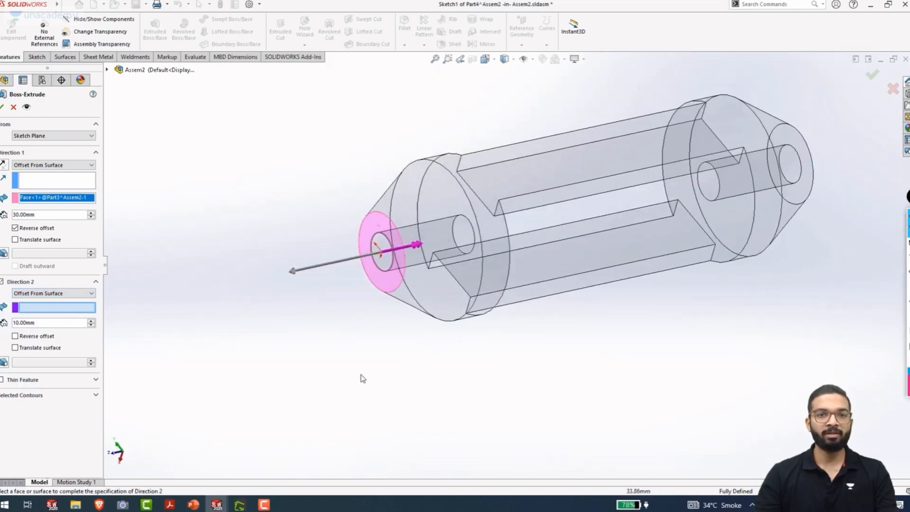
{"action": "left_click", "coordinate": [452, 205]}
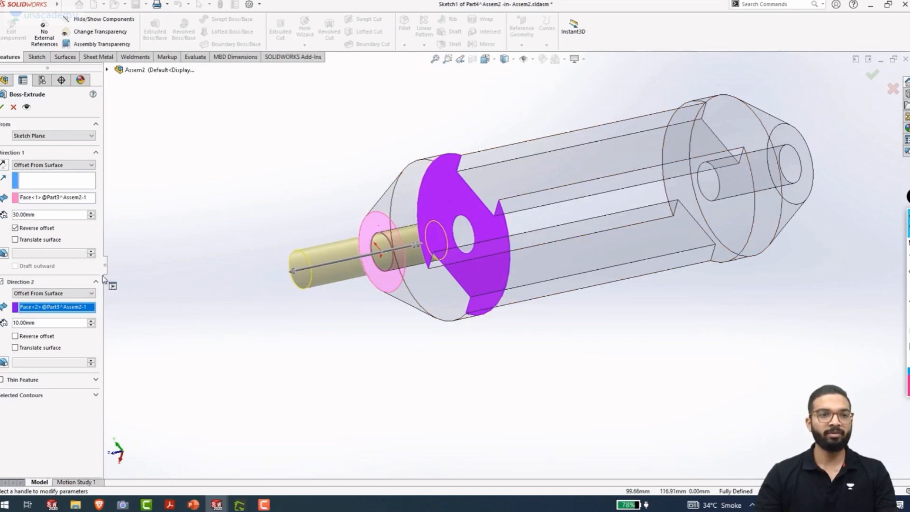
{"action": "left_click", "coordinate": [15, 336]}
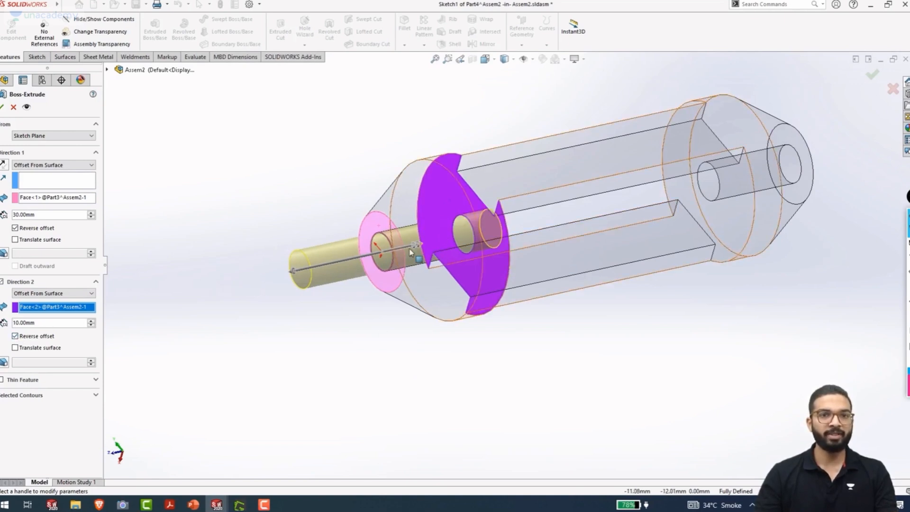
Set the second direction's offset to 30 mm, complete the Boss-Extrude, and finish editing the shaft part in the assembly
{"action": "middle_click_drag", "start_coordinate": [484, 240], "coordinate": [453, 240]}
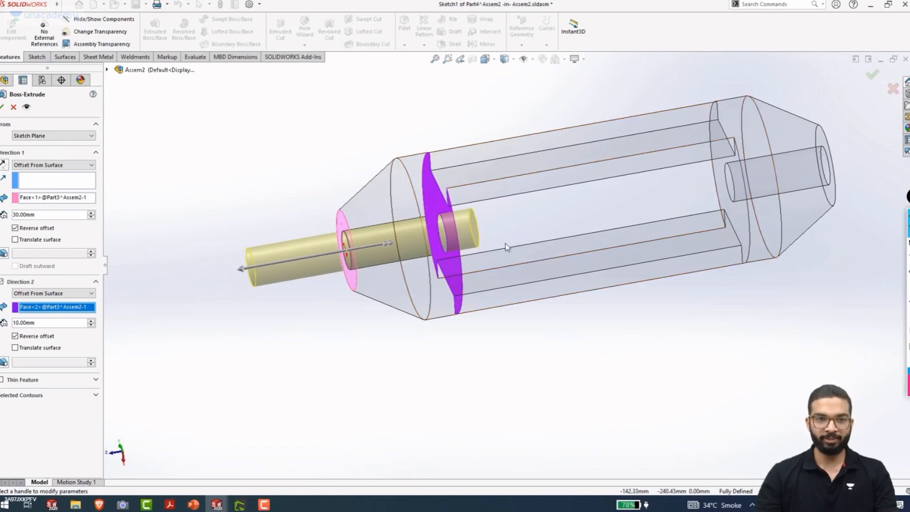
{"action": "double_click", "coordinate": [29, 322]}
{"action": "type", "text": "3"}
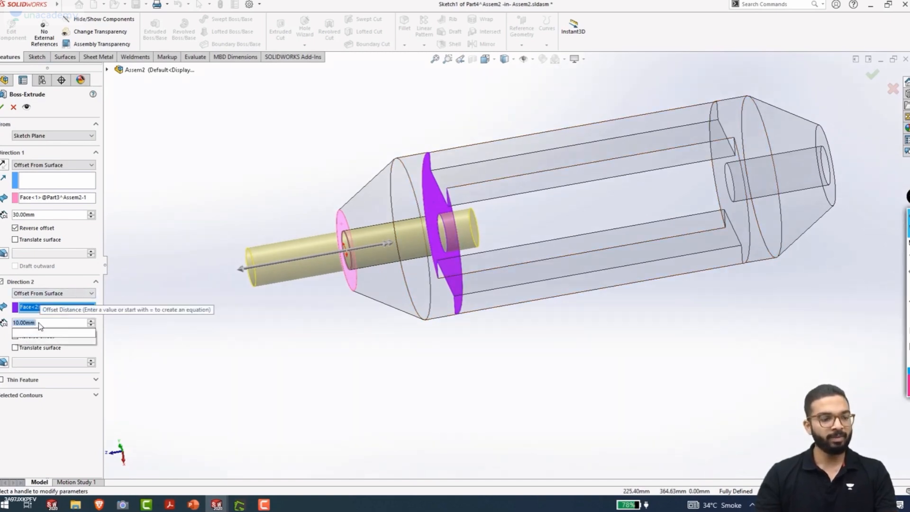
{"action": "type", "text": "0"}
{"action": "key", "text": "Return"}
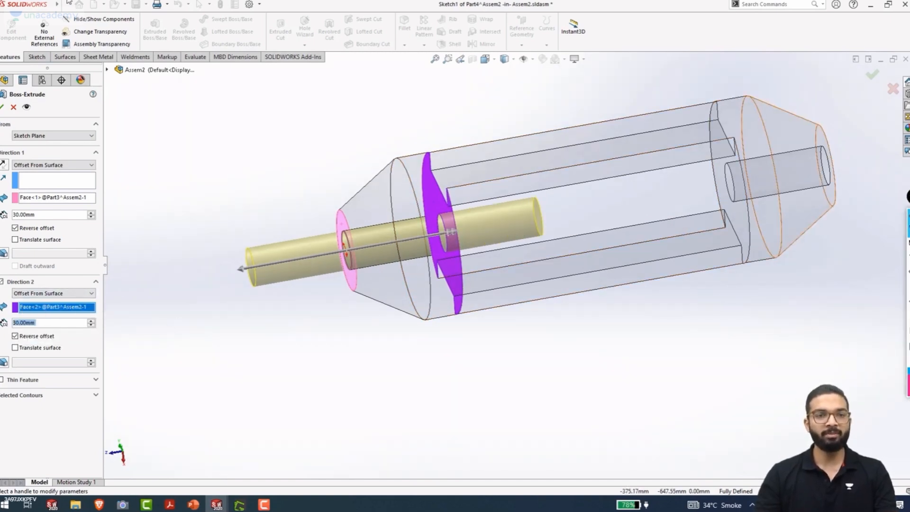
{"action": "left_click", "coordinate": [2, 107]}
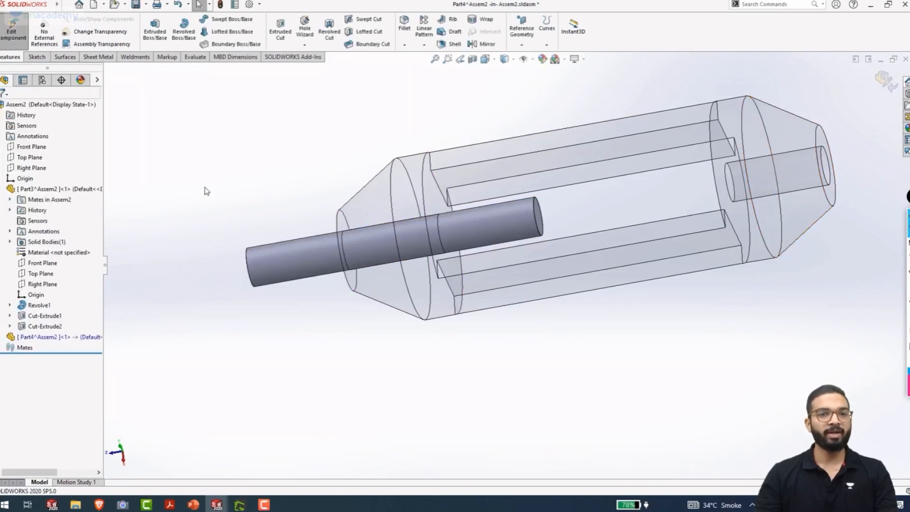
{"action": "middle_click_drag", "start_coordinate": [207, 189], "coordinate": [254, 196]}
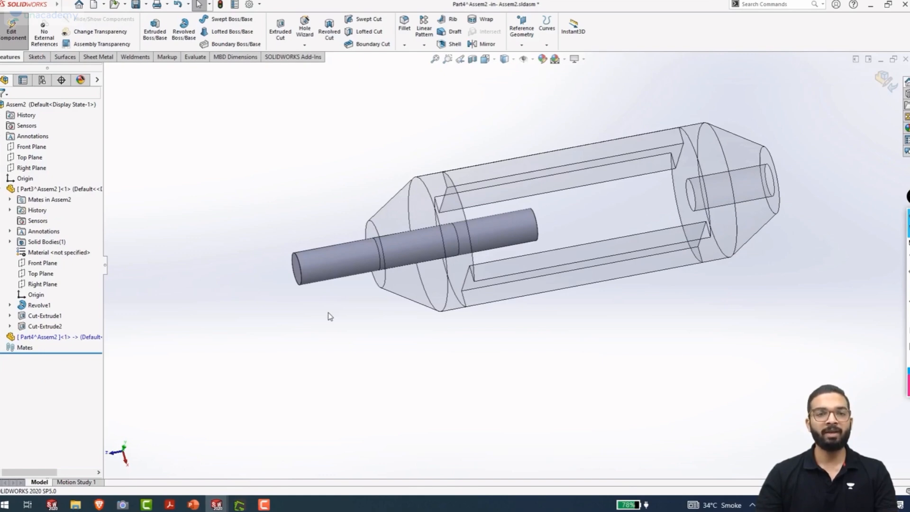
{"action": "left_click", "coordinate": [886, 82]}
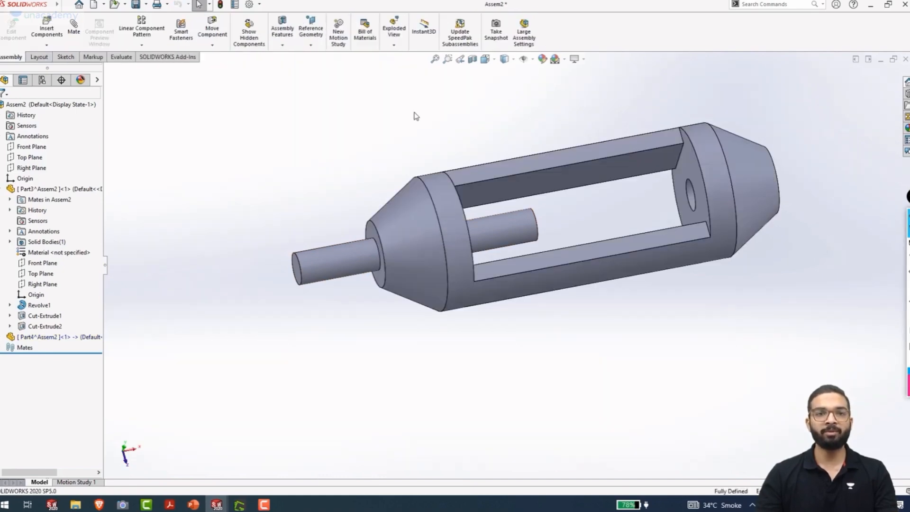
Mirror the shaft component about the roller part's Right Plane to place a second shaft at the opposite end
{"action": "key", "text": "ctrl+7"}
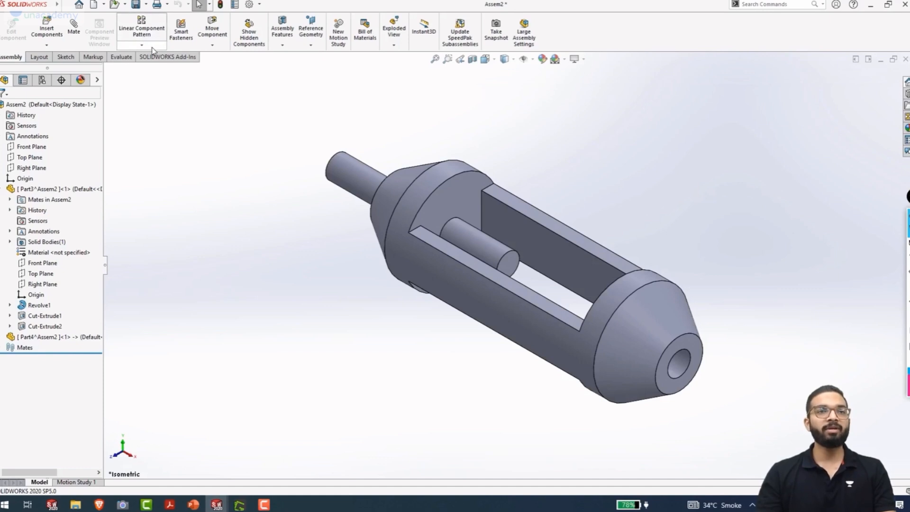
{"action": "left_click", "coordinate": [143, 45]}
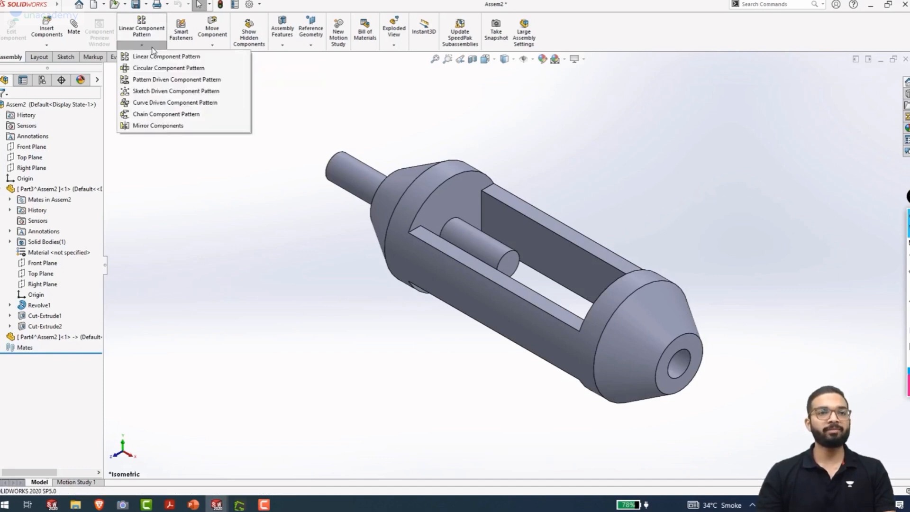
{"action": "left_click", "coordinate": [157, 125]}
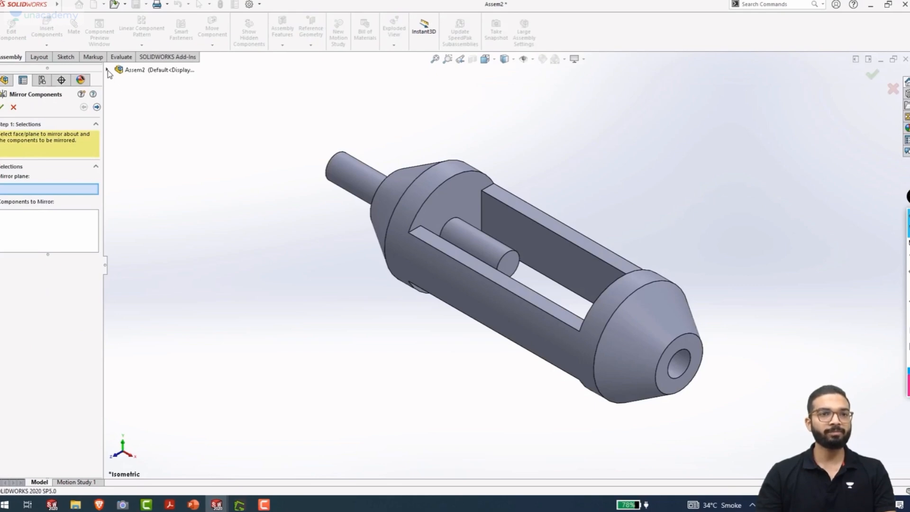
{"action": "left_click", "coordinate": [108, 71]}
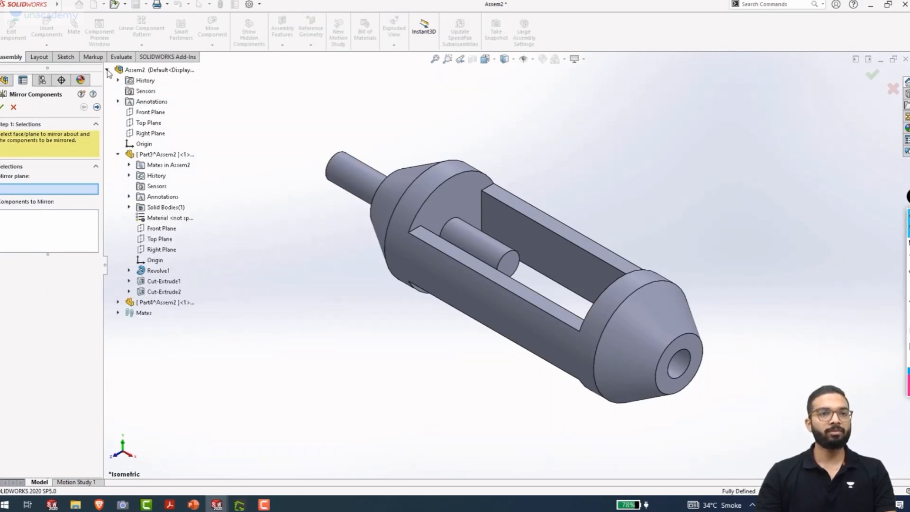
{"action": "left_click", "coordinate": [159, 250]}
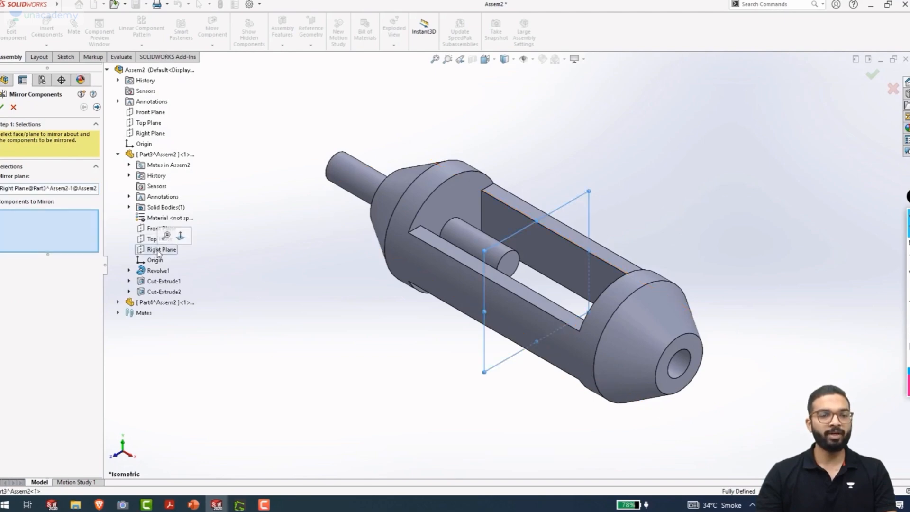
{"action": "left_click", "coordinate": [350, 181]}
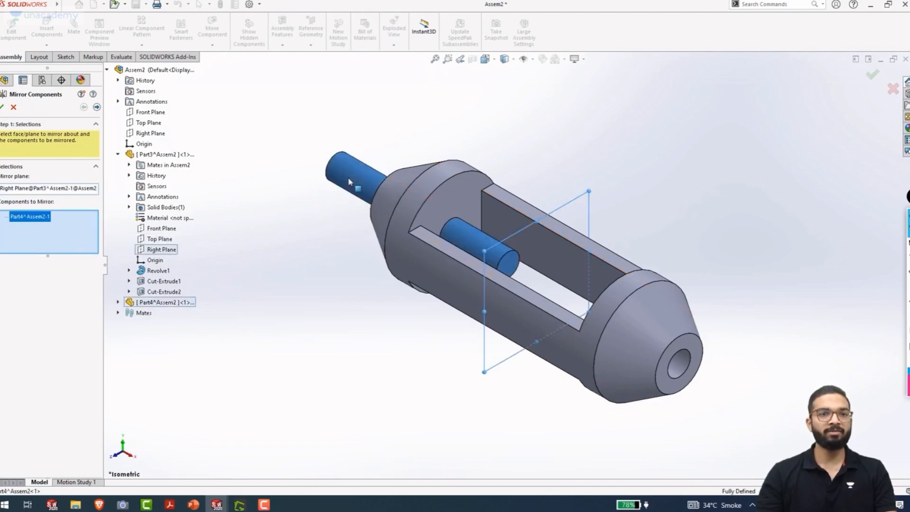
{"action": "left_click", "coordinate": [2, 109]}
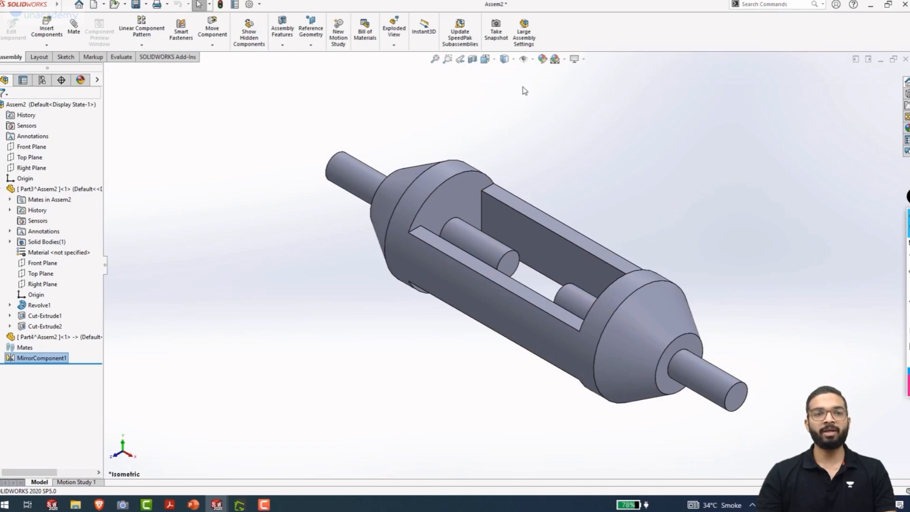
Rename the roller part as SOCKET in the assembly tree
{"action": "left_click", "coordinate": [34, 188]}
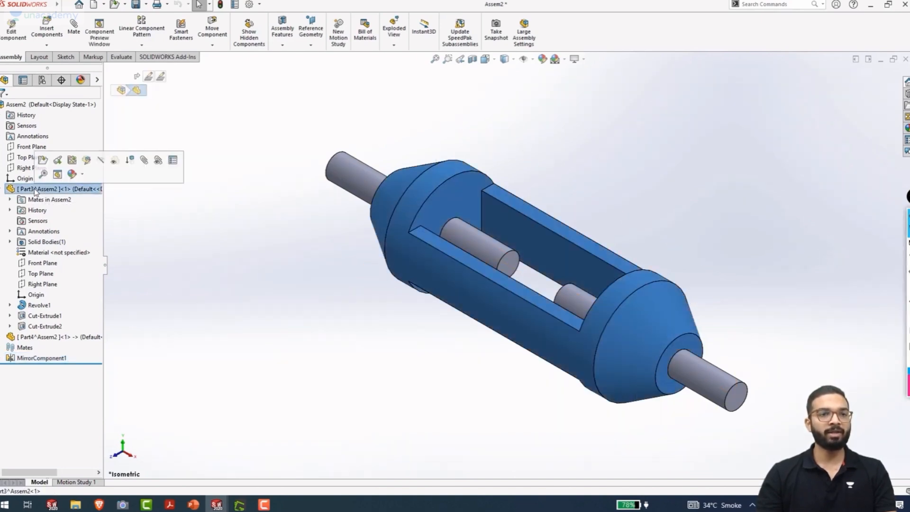
{"action": "left_click", "coordinate": [37, 189]}
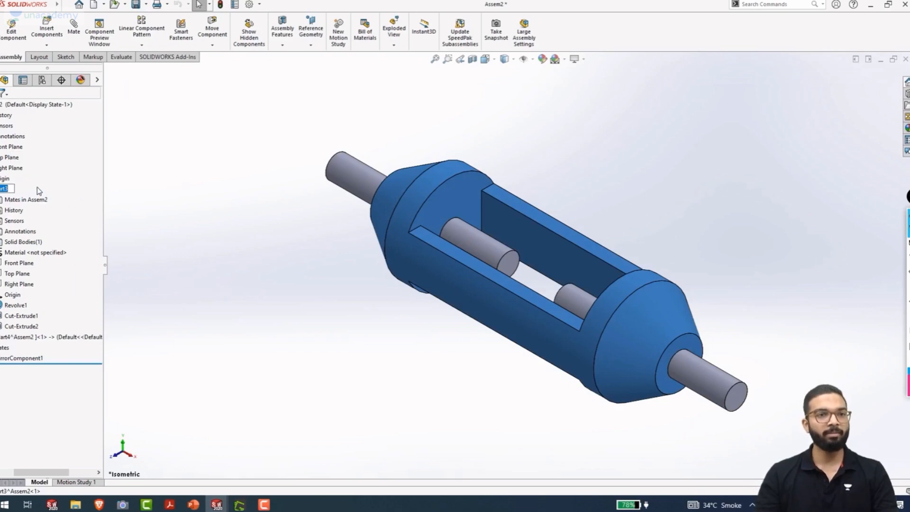
{"action": "key", "text": "BackSpace"}
{"action": "type", "text": "SOCKET"}
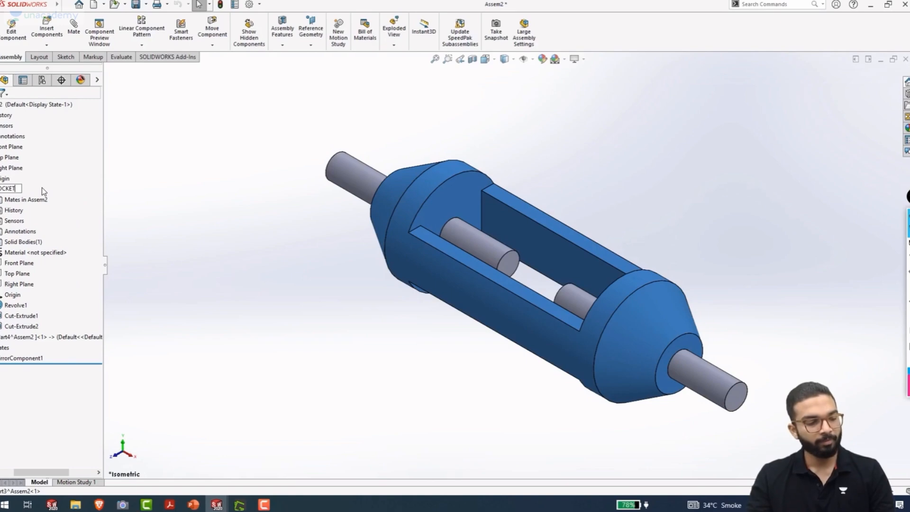
{"action": "key", "text": "Return"}
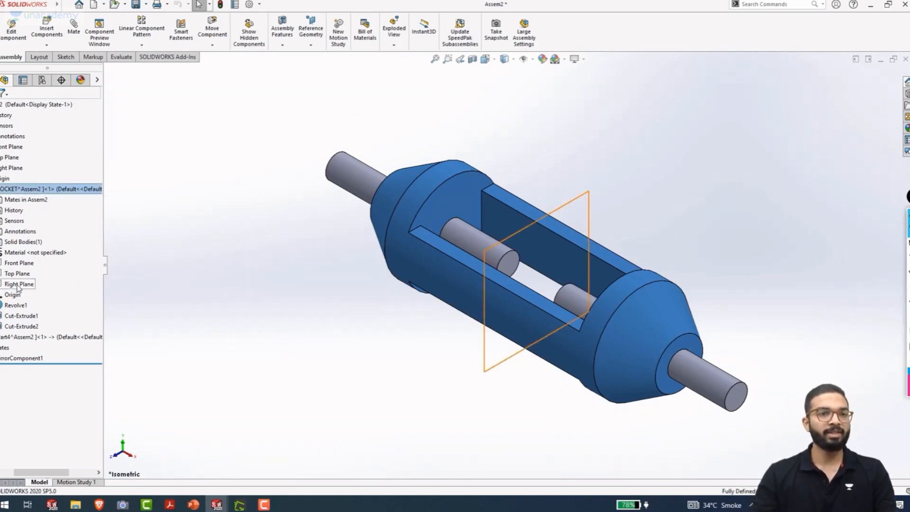
{"action": "left_click_drag", "start_coordinate": [41, 472], "coordinate": [29, 472]}
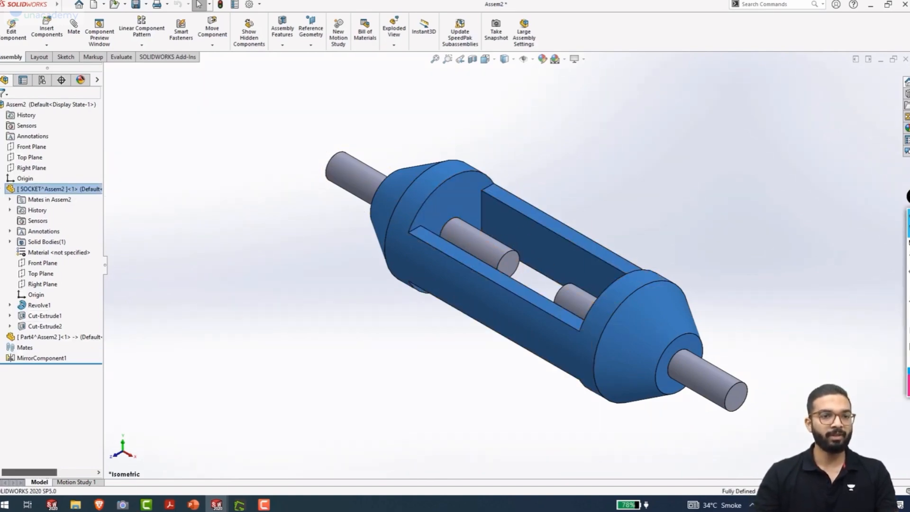
Rename the original shaft part as ROD, choosing to rebuild and save the document, and collapse the SOCKET part's tree entries
{"action": "left_click", "coordinate": [40, 338]}
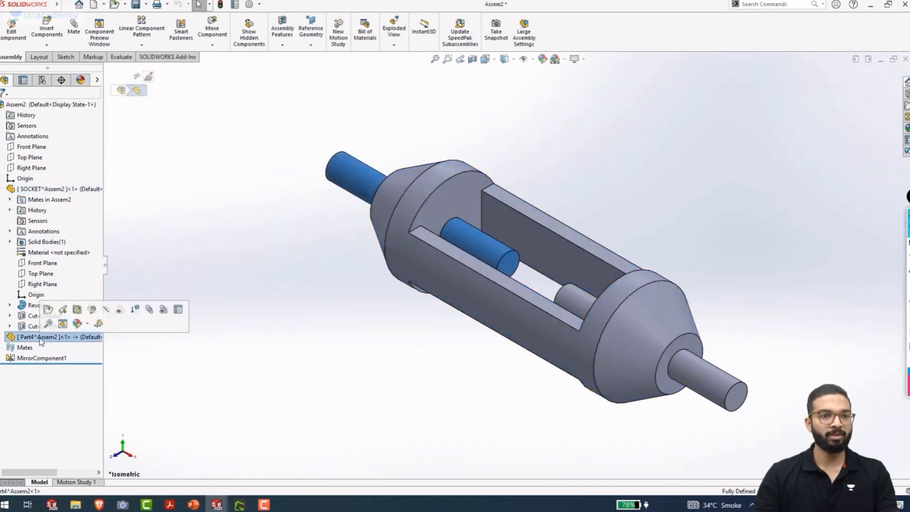
{"action": "left_click", "coordinate": [41, 338]}
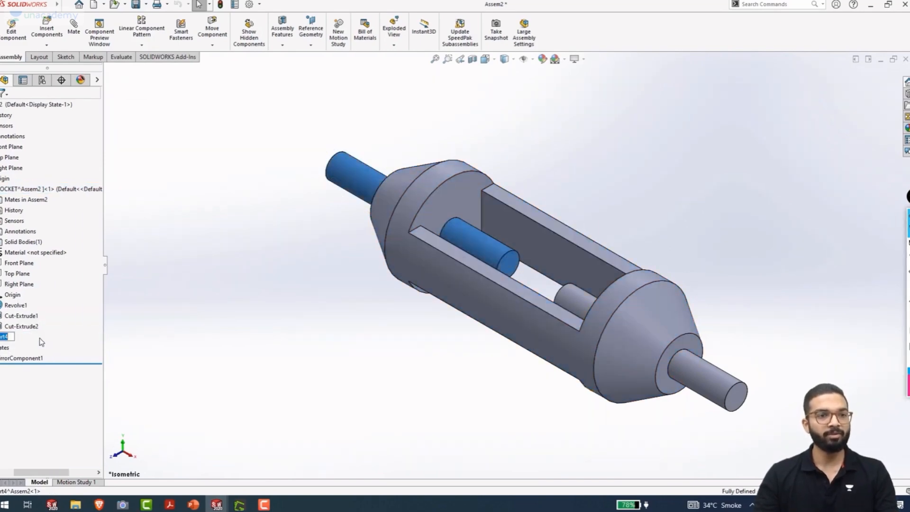
{"action": "key", "text": "BackSpace"}
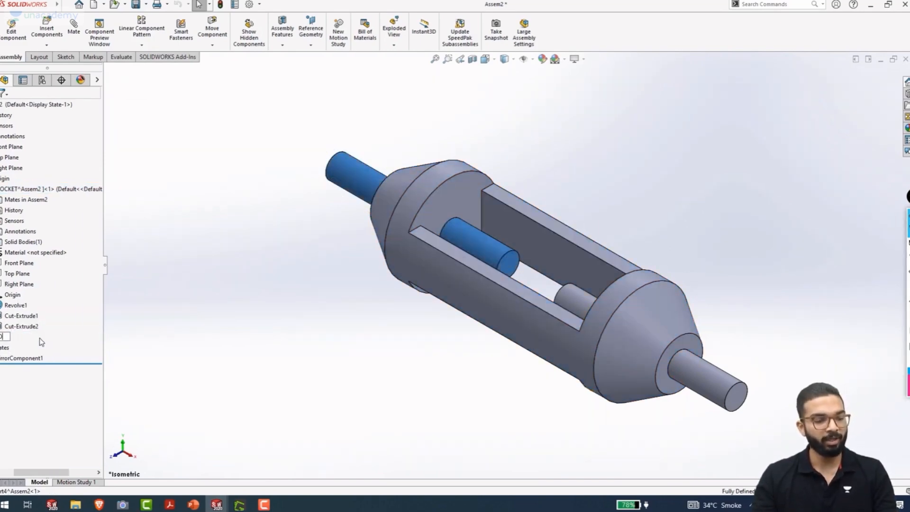
{"action": "key", "text": "ctrl+s"}
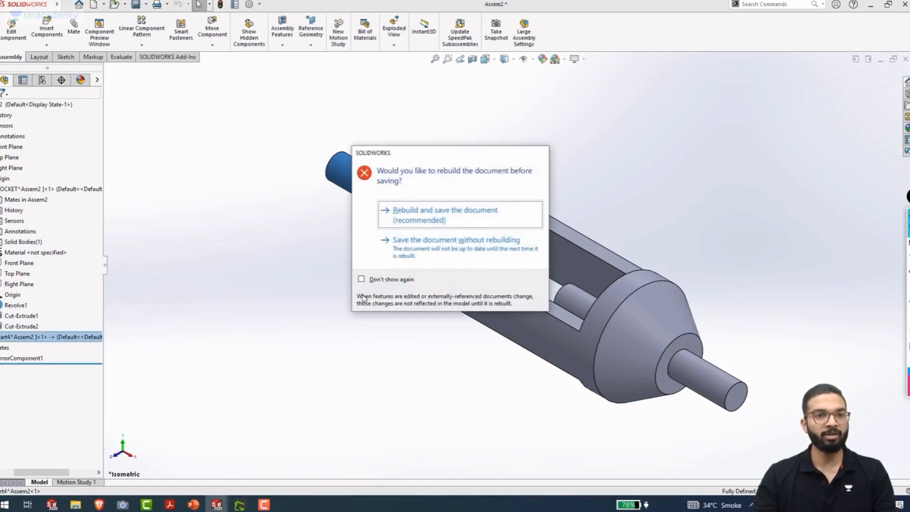
{"action": "left_click", "coordinate": [431, 216]}
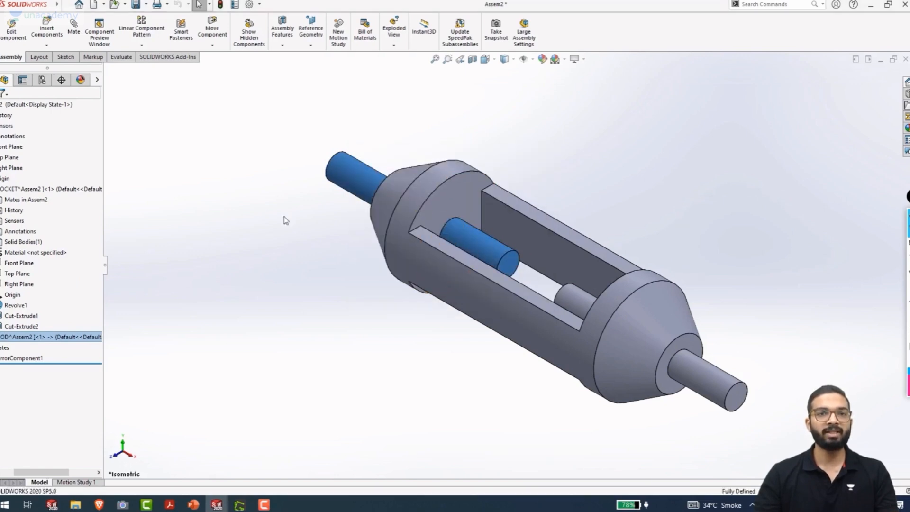
{"action": "left_click_drag", "start_coordinate": [41, 472], "coordinate": [29, 473]}
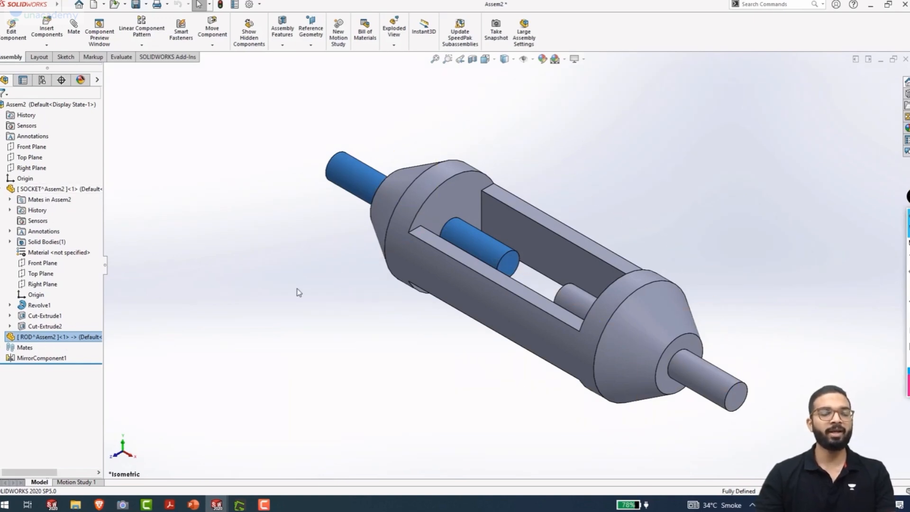
{"action": "left_click", "coordinate": [2, 191]}
{"action": "left_click", "coordinate": [219, 250]}
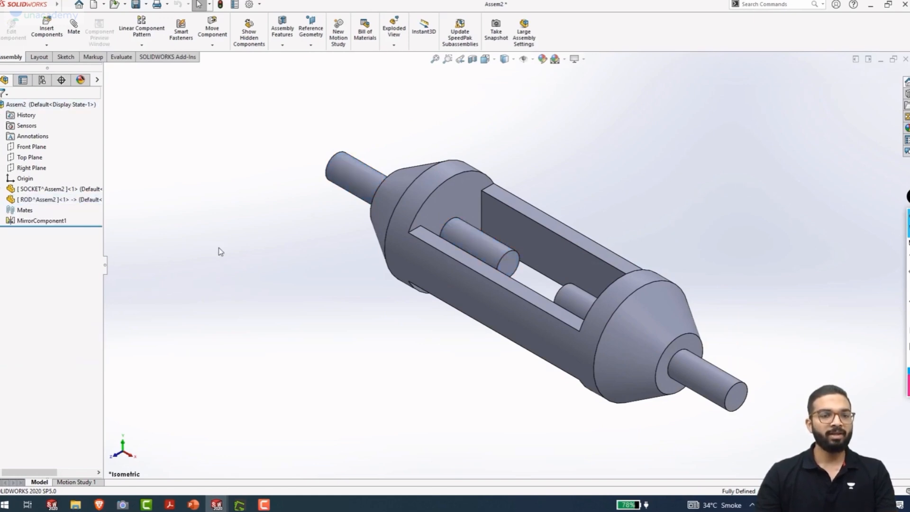
{"action": "key", "text": "f"}
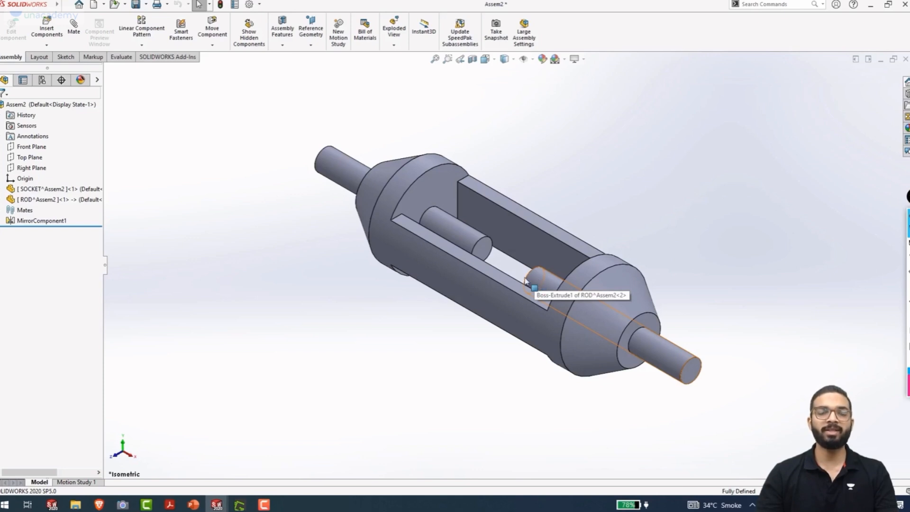
{"action": "middle_click_drag", "start_coordinate": [374, 297], "coordinate": [434, 327]}
{"action": "middle_click_drag", "start_coordinate": [422, 359], "coordinate": [438, 337]}
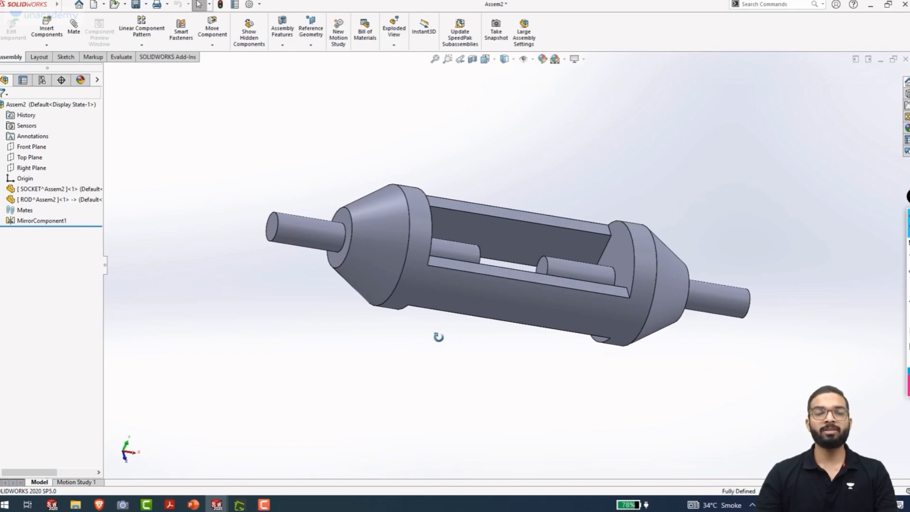
{"action": "scroll", "coordinate": [355, 260], "scroll_direction": "down", "scroll_amount": 4}
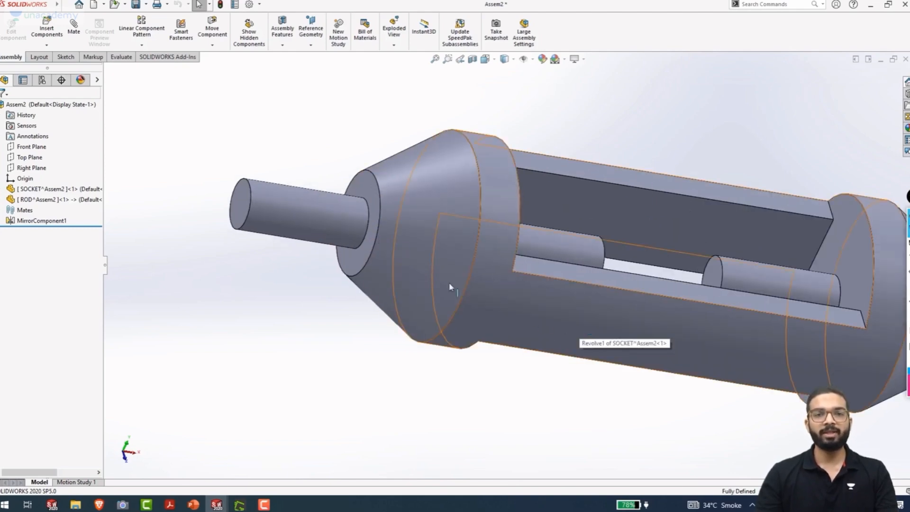
{"action": "scroll", "coordinate": [417, 261], "scroll_direction": "up", "scroll_amount": 4}
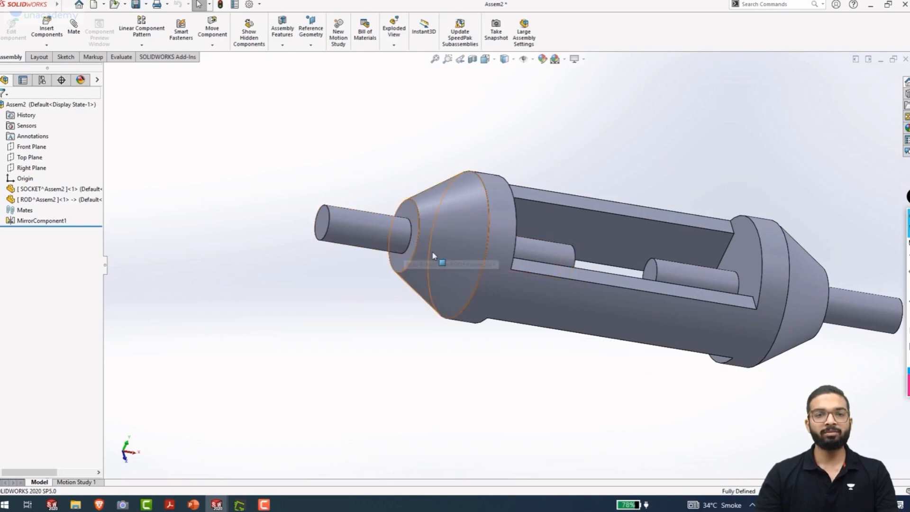
Display the SOCKET part's dimensions and move its 12 mm bore diameter dimension clear of the body
{"action": "double_click", "coordinate": [444, 265]}
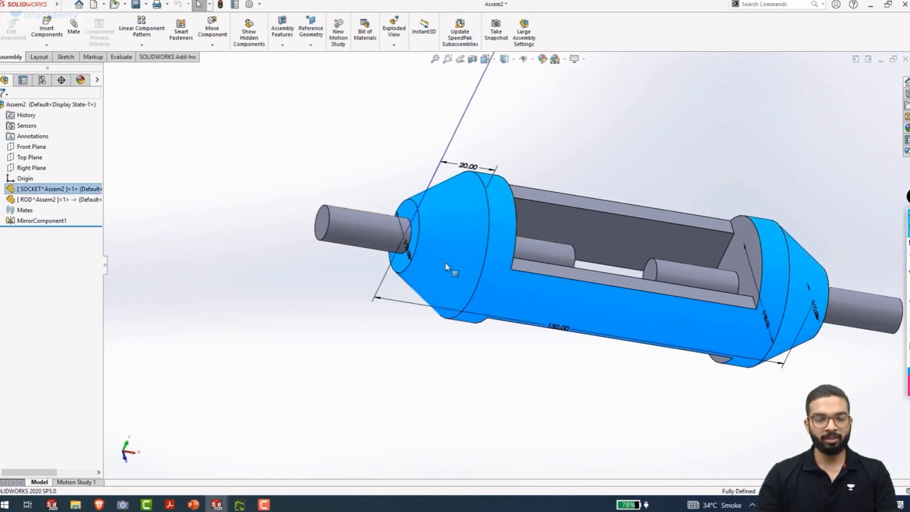
{"action": "middle_click_drag", "start_coordinate": [448, 265], "coordinate": [475, 243]}
{"action": "scroll", "coordinate": [483, 271], "scroll_direction": "down", "scroll_amount": 3}
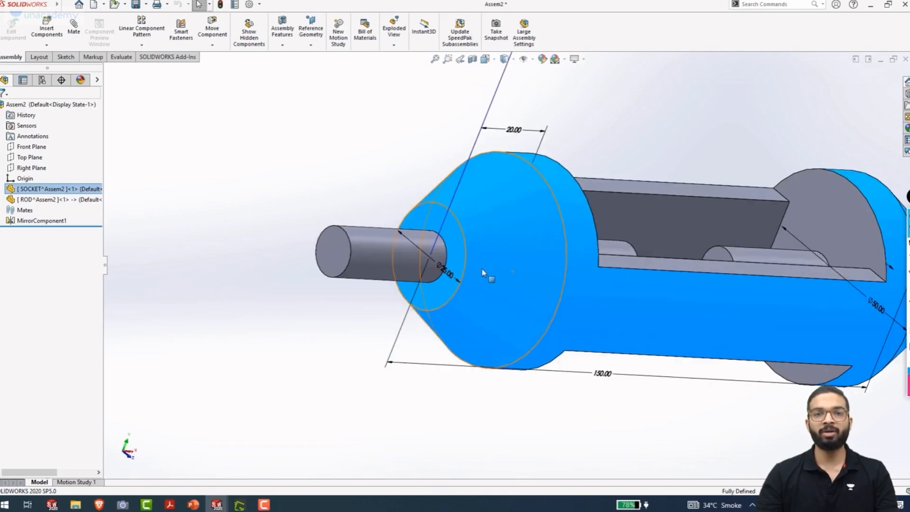
{"action": "scroll", "coordinate": [522, 291], "scroll_direction": "up", "scroll_amount": 3}
{"action": "scroll", "coordinate": [559, 312], "scroll_direction": "down", "scroll_amount": 3}
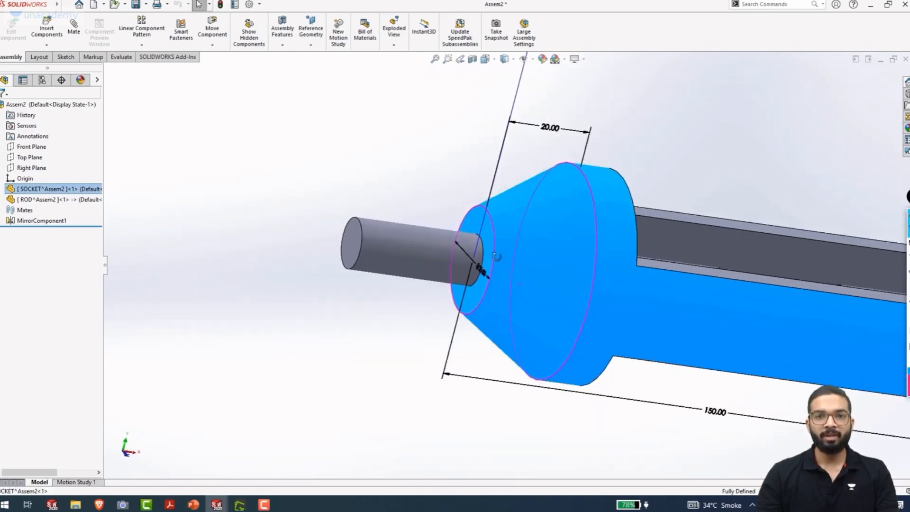
{"action": "scroll", "coordinate": [588, 329], "scroll_direction": "up", "scroll_amount": 4}
{"action": "scroll", "coordinate": [725, 313], "scroll_direction": "down", "scroll_amount": 4}
{"action": "mouse_move", "coordinate": [753, 303]}
{"action": "middle_mouse_down"}
{"action": "mouse_move", "coordinate": [729, 310]}
{"action": "mouse_move", "coordinate": [741, 311]}
{"action": "middle_mouse_up"}
{"action": "left_click_drag", "start_coordinate": [826, 274], "coordinate": [601, 91]}
{"action": "scroll", "coordinate": [583, 287], "scroll_direction": "down", "scroll_amount": 2}
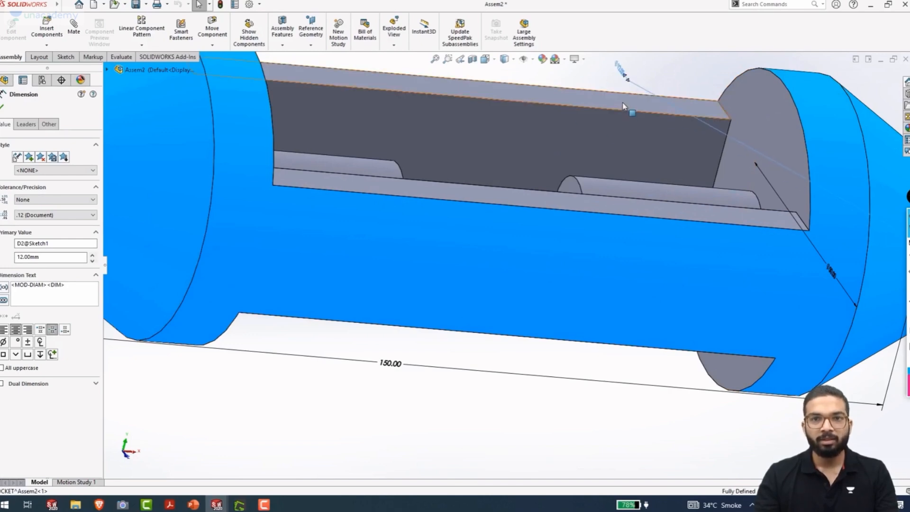
{"action": "scroll", "coordinate": [623, 103], "scroll_direction": "down", "scroll_amount": 5}
{"action": "scroll", "coordinate": [561, 114], "scroll_direction": "down", "scroll_amount": 6}
{"action": "scroll", "coordinate": [543, 189], "scroll_direction": "up", "scroll_amount": 7}
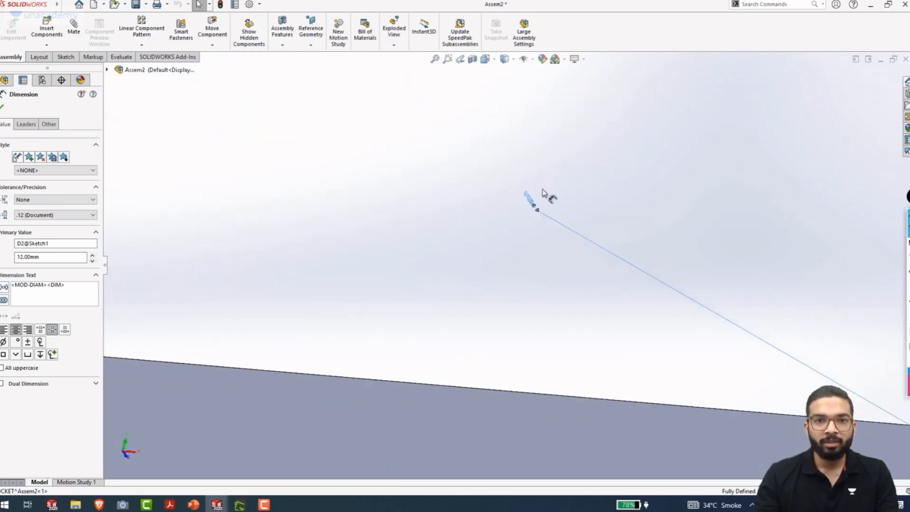
{"action": "scroll", "coordinate": [536, 246], "scroll_direction": "up", "scroll_amount": 7}
{"action": "middle_click_drag", "start_coordinate": [577, 294], "coordinate": [398, 375]}
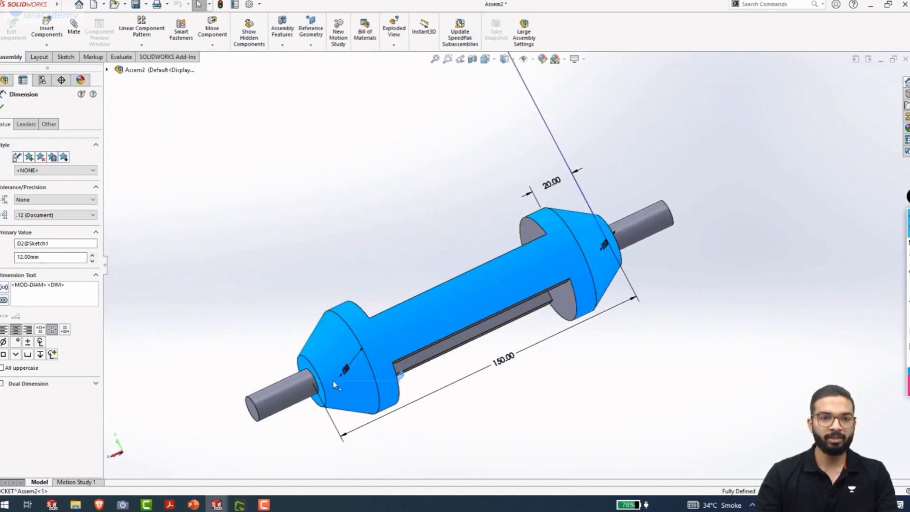
{"action": "key", "text": "Escape"}
{"action": "left_click", "coordinate": [353, 381]}
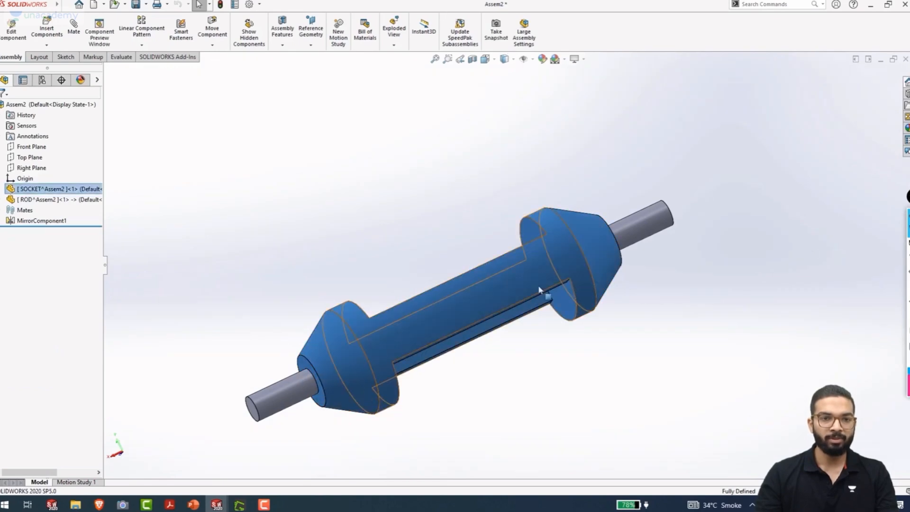
{"action": "left_click", "coordinate": [327, 220]}
Set the SOCKET bore diameter to 15 mm from an isometric view of the assembly
{"action": "key", "text": "ctrl+7"}
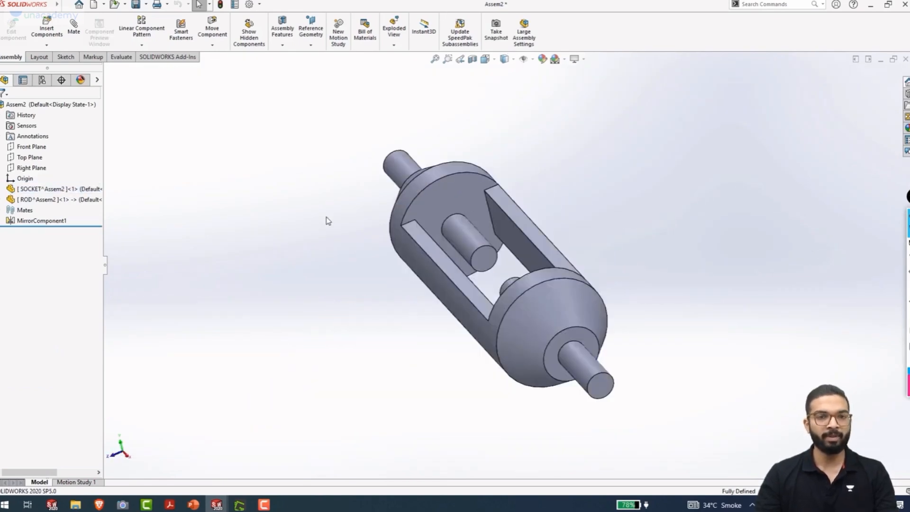
{"action": "left_click", "coordinate": [586, 334]}
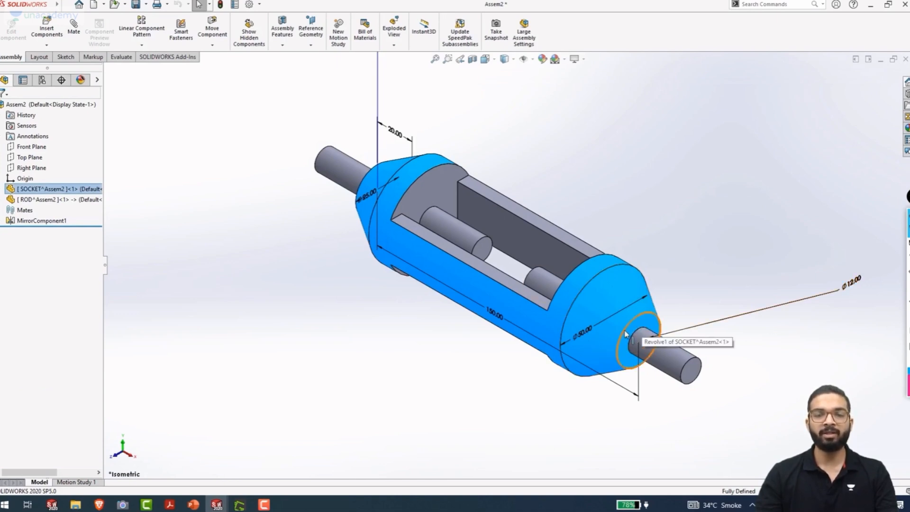
{"action": "double_click", "coordinate": [852, 285]}
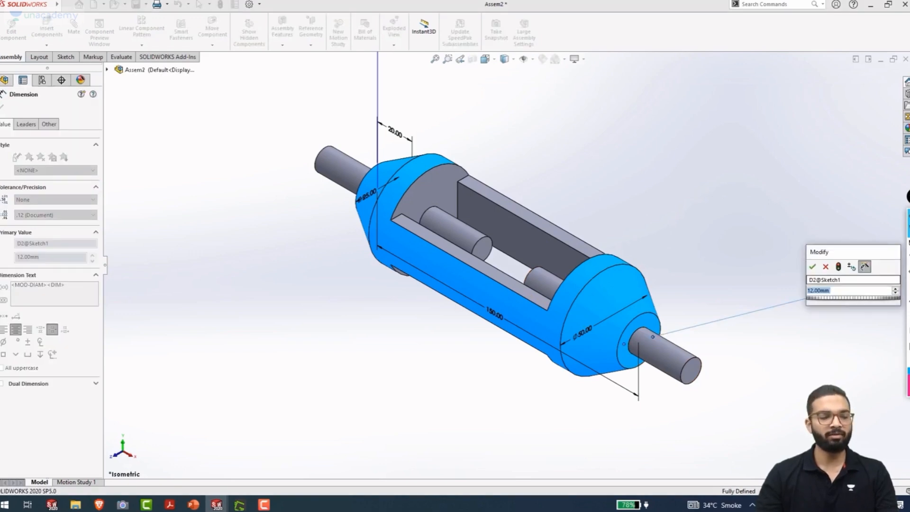
{"action": "type", "text": "15"}
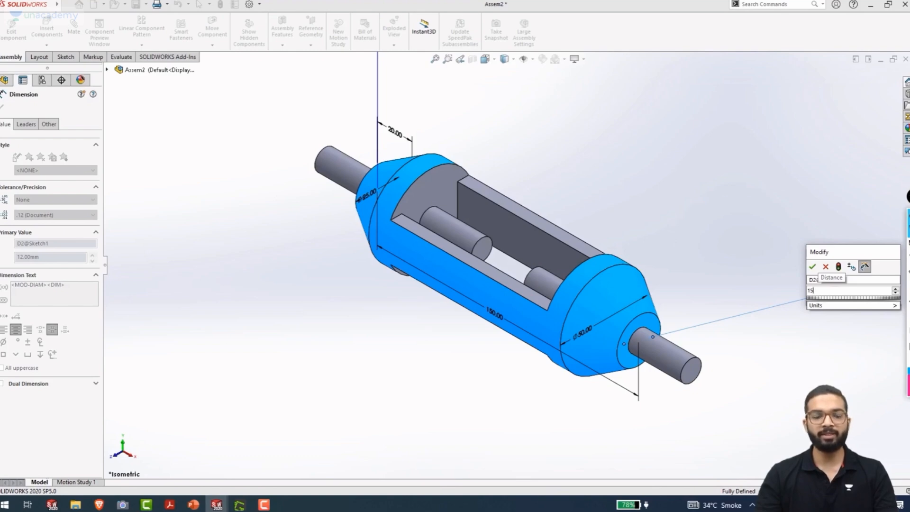
{"action": "key", "text": "Return"}
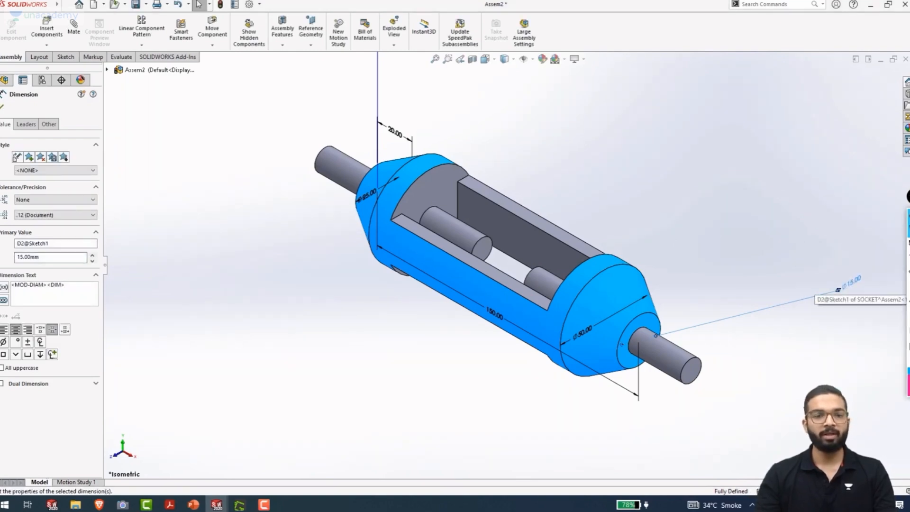
{"action": "key", "text": "Escape"}
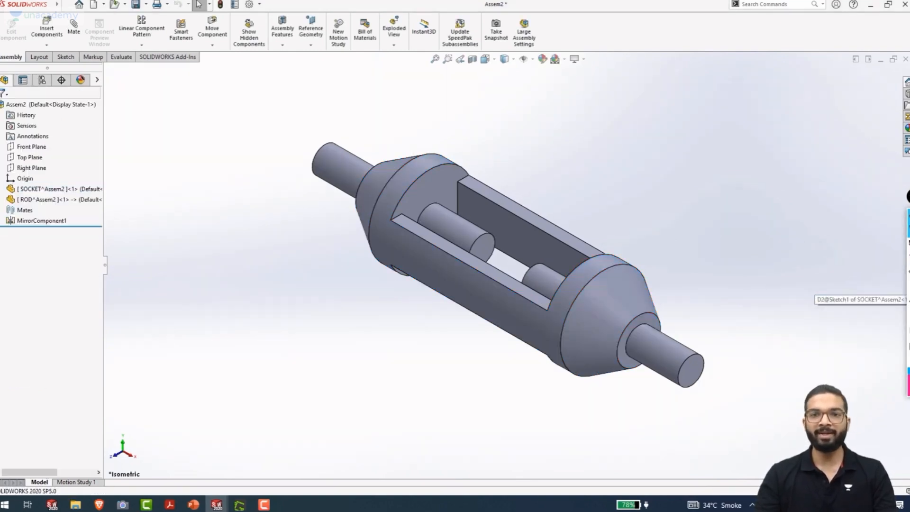
Check the diameter of the mirrored rod's outer end edge
{"action": "scroll", "coordinate": [636, 350], "scroll_direction": "down", "scroll_amount": 4}
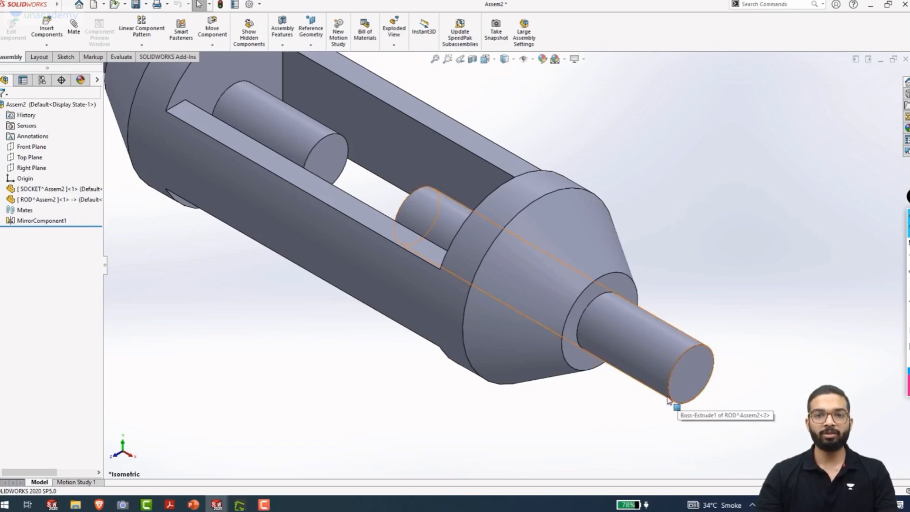
{"action": "left_click", "coordinate": [673, 375]}
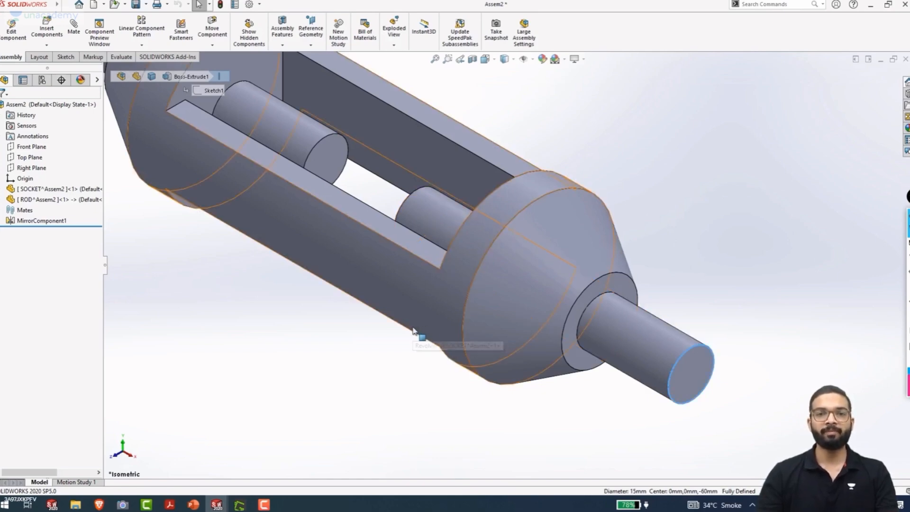
{"action": "scroll", "coordinate": [412, 330], "scroll_direction": "up", "scroll_amount": 2}
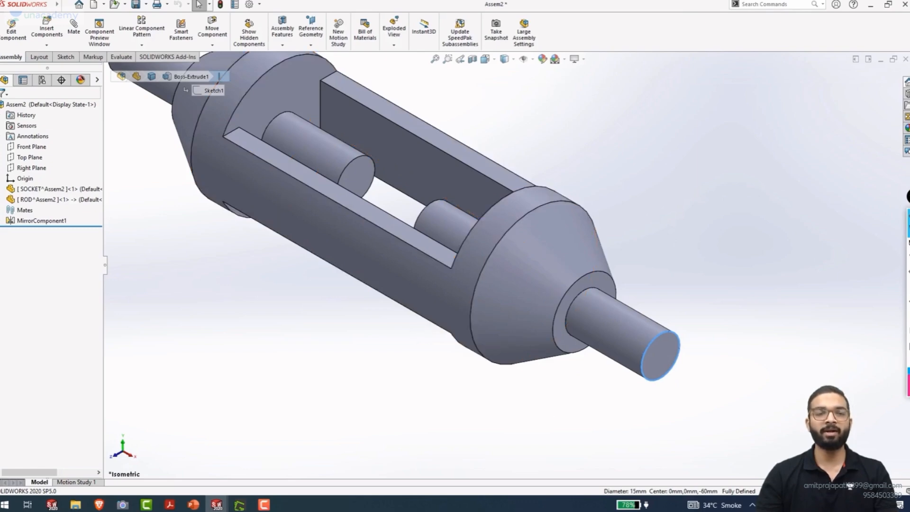
Set the SOCKET's overall length to 200 mm
{"action": "left_click", "coordinate": [393, 268]}
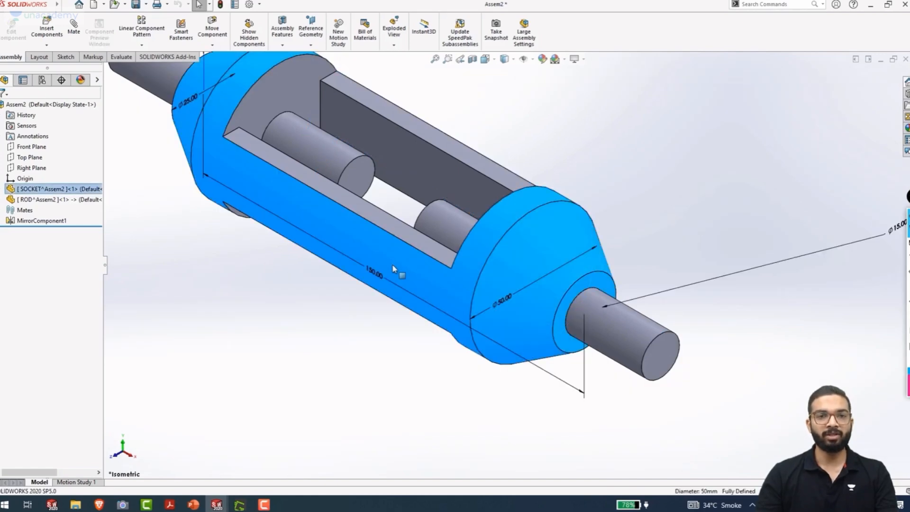
{"action": "scroll", "coordinate": [393, 268], "scroll_direction": "up", "scroll_amount": 3}
{"action": "double_click", "coordinate": [432, 274]}
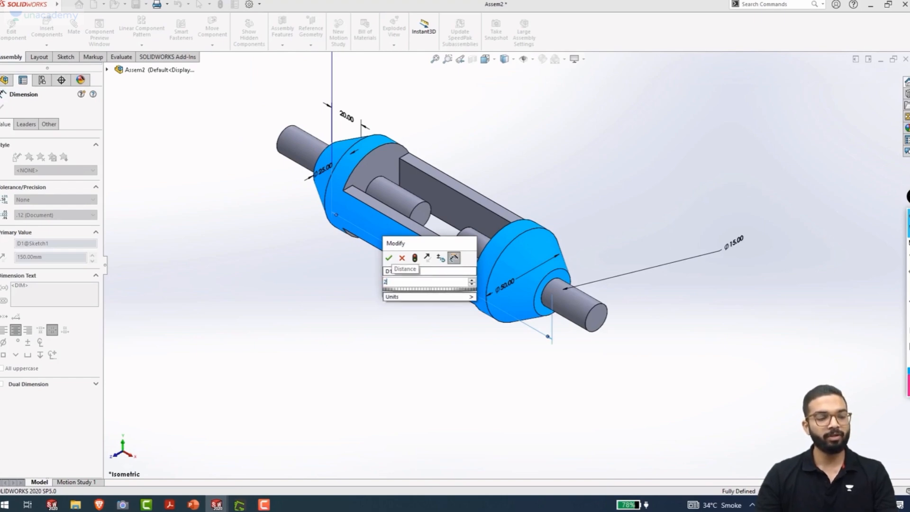
{"action": "left_click", "coordinate": [389, 257]}
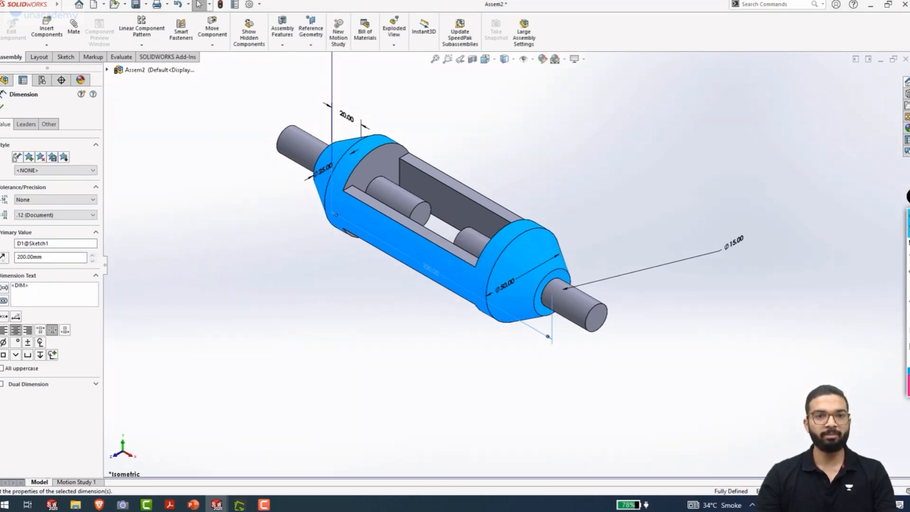
{"action": "key", "text": "Escape"}
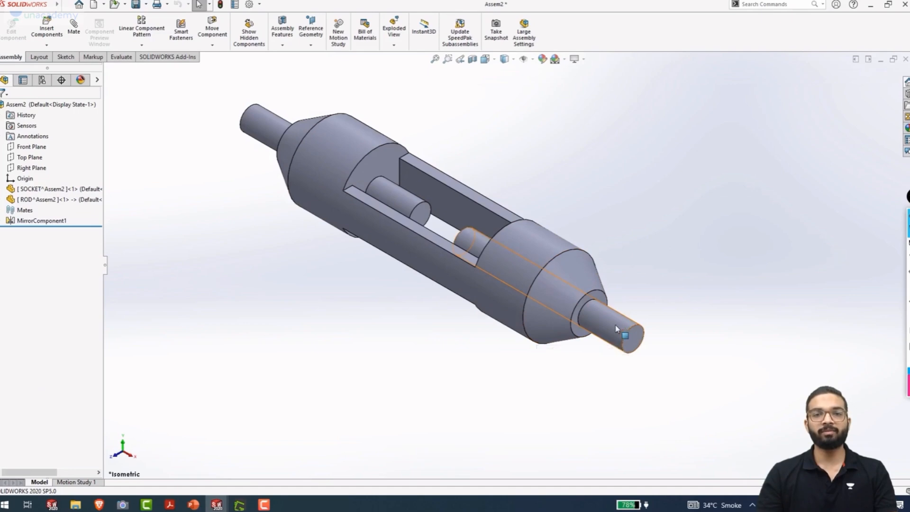
Measure the distance between the socket's outer end face and the mirrored rod's outer end face
{"action": "scroll", "coordinate": [577, 325], "scroll_direction": "down", "scroll_amount": 5}
{"action": "left_click", "coordinate": [471, 317]}
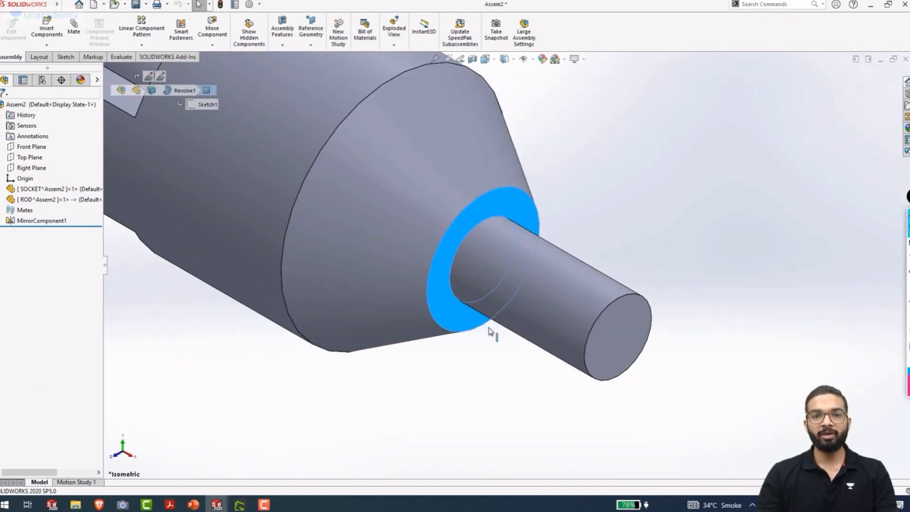
{"action": "left_click", "coordinate": [604, 355], "text": "ctrl"}
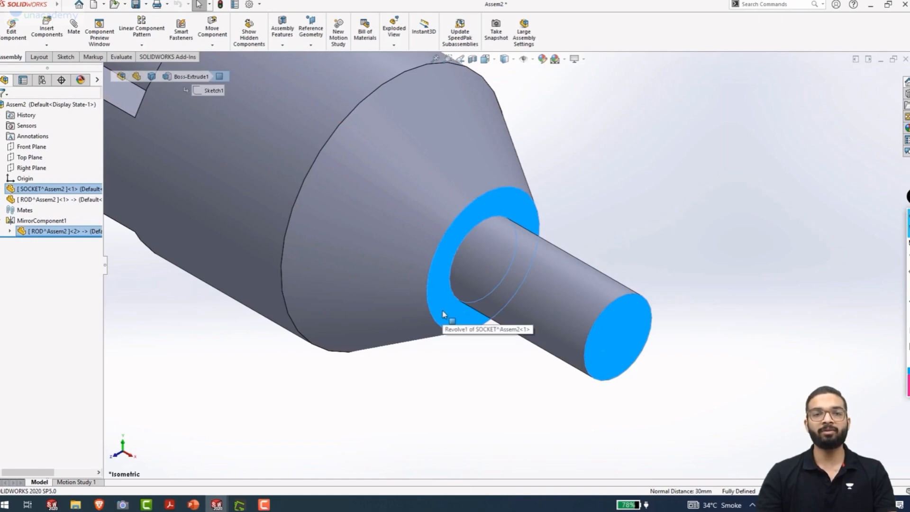
Measure the distance between the mirrored rod's inner end face and the cutout's end wall, then return to the isometric view
{"action": "scroll", "coordinate": [482, 341], "scroll_direction": "up", "scroll_amount": 3}
{"action": "middle_click_drag", "start_coordinate": [445, 268], "coordinate": [533, 362]}
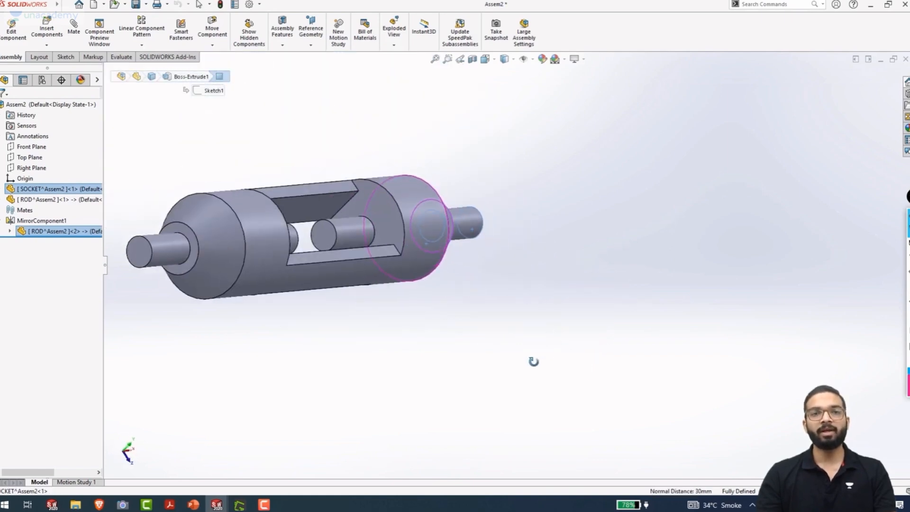
{"action": "scroll", "coordinate": [388, 237], "scroll_direction": "down", "scroll_amount": 5}
{"action": "left_click", "coordinate": [237, 251]}
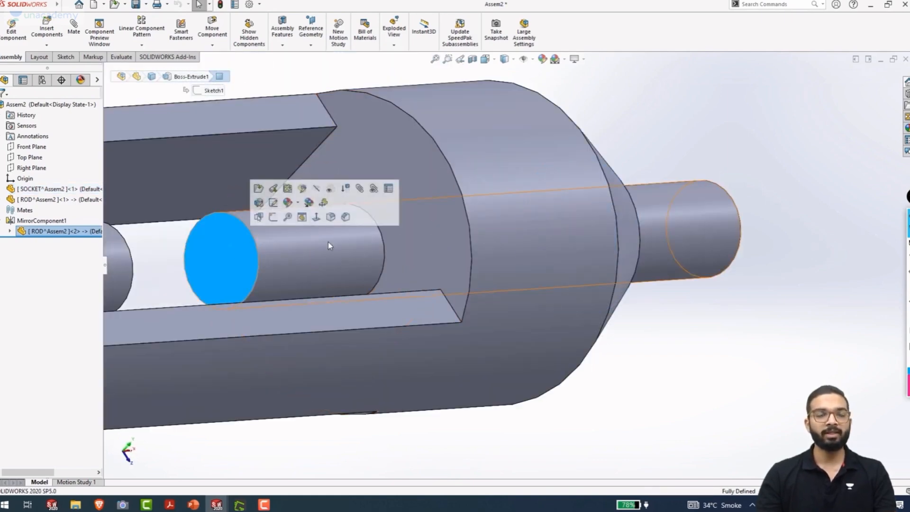
{"action": "left_click", "coordinate": [432, 252], "text": "ctrl"}
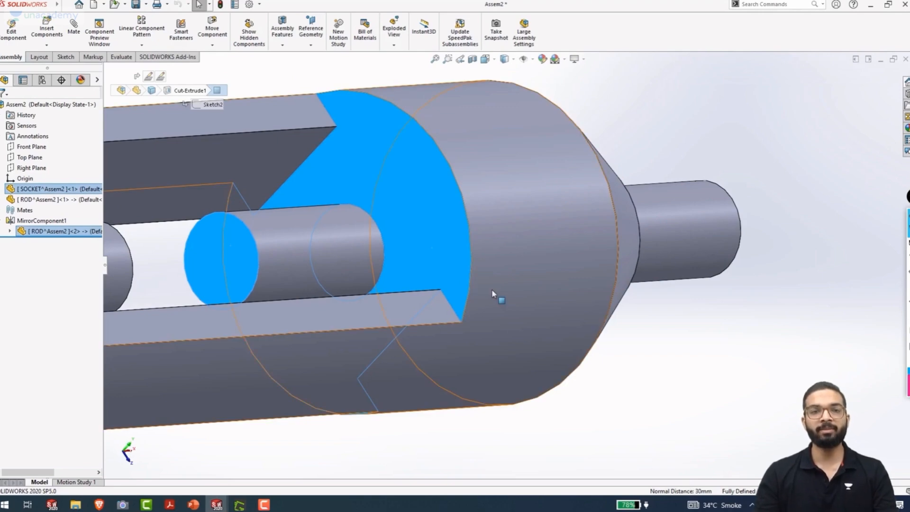
{"action": "key", "text": "ctrl+7"}
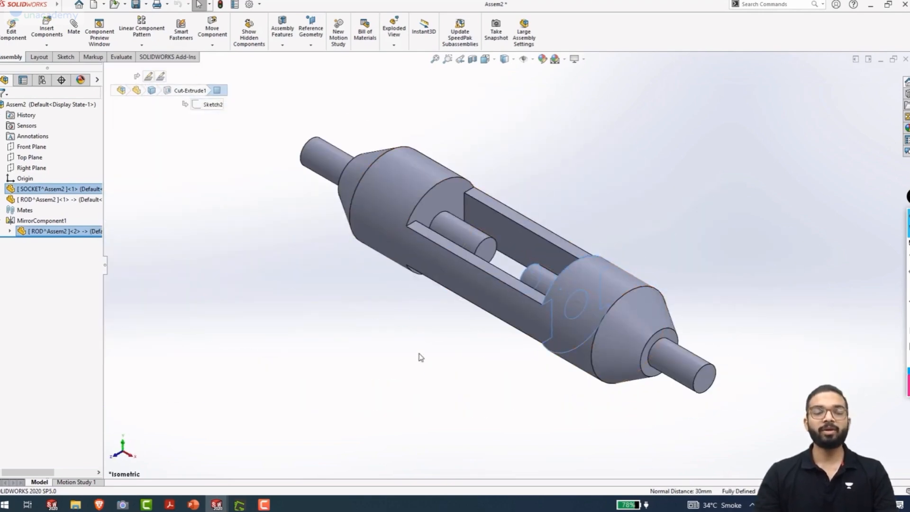
{"action": "left_click", "coordinate": [421, 357]}
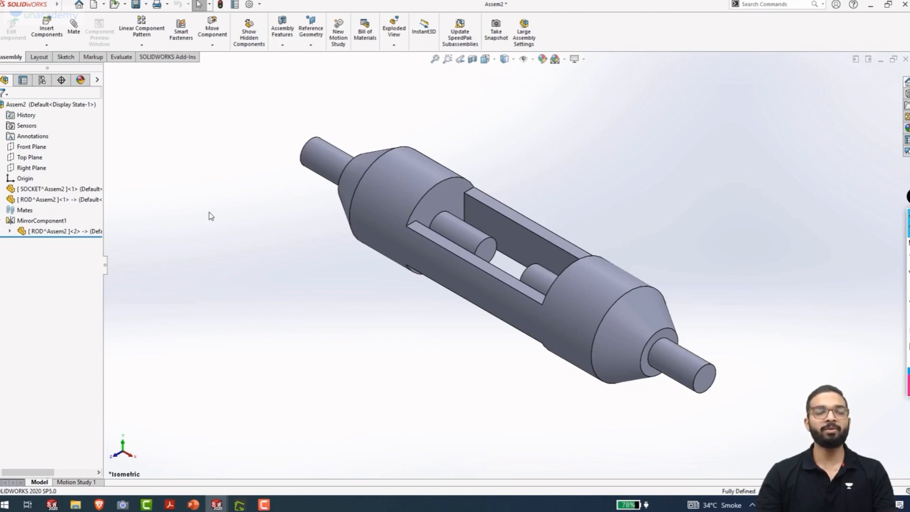
Set the SOCKET's overall length back to 150 mm
{"action": "double_click", "coordinate": [383, 210]}
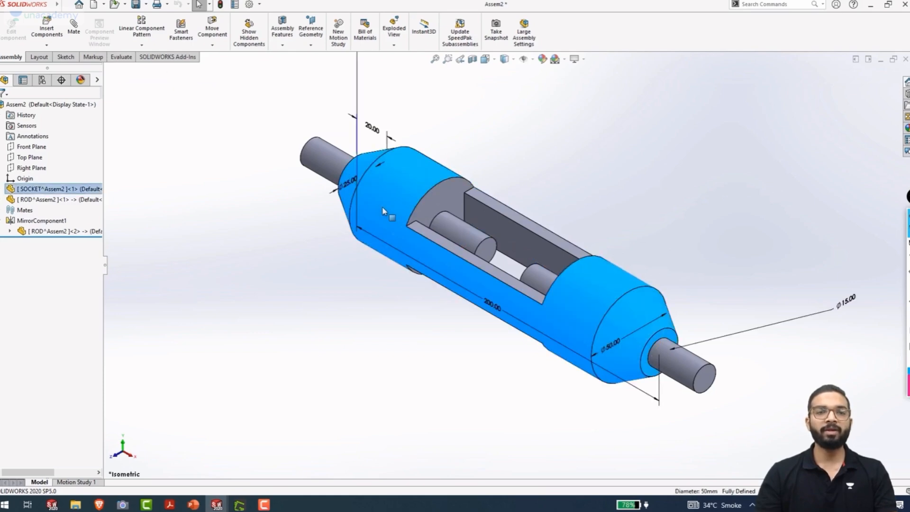
{"action": "left_click", "coordinate": [493, 307]}
{"action": "left_click", "coordinate": [493, 307]}
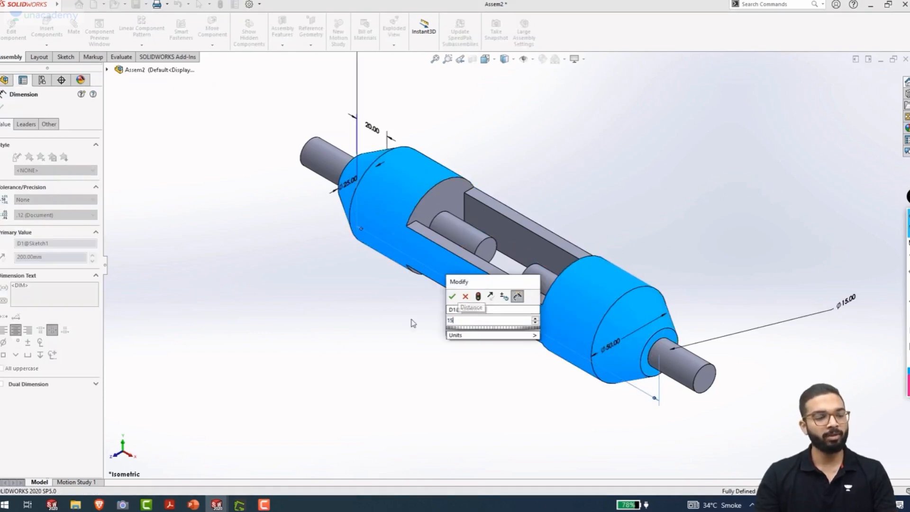
{"action": "key", "text": "Escape"}
Set the SOCKET bore diameter back to 12 mm and fit the assembly in view
{"action": "double_click", "coordinate": [847, 302]}
{"action": "type", "text": "12"}
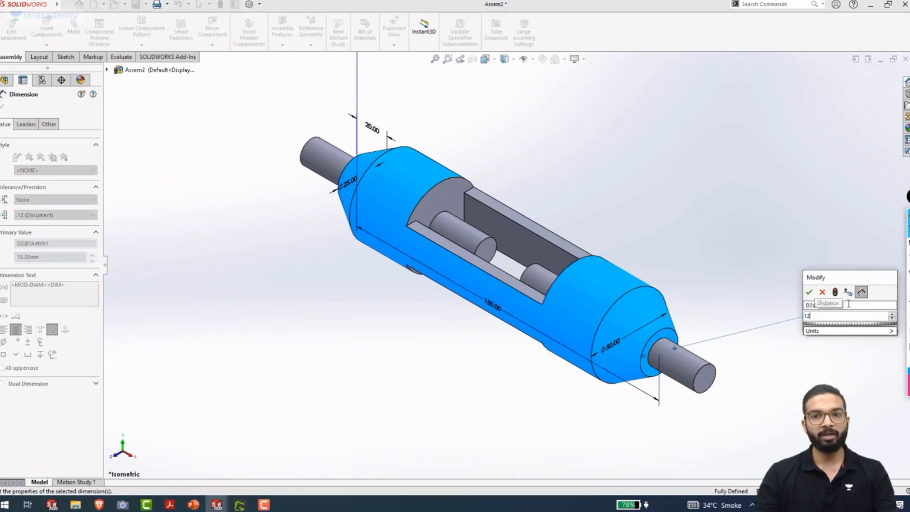
{"action": "key", "text": "Return"}
{"action": "key", "text": "Escape"}
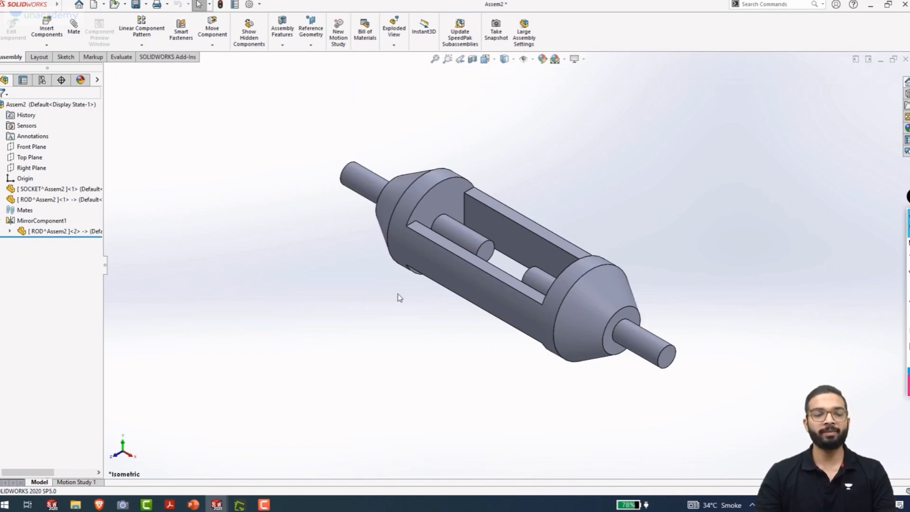
{"action": "key", "text": "f"}
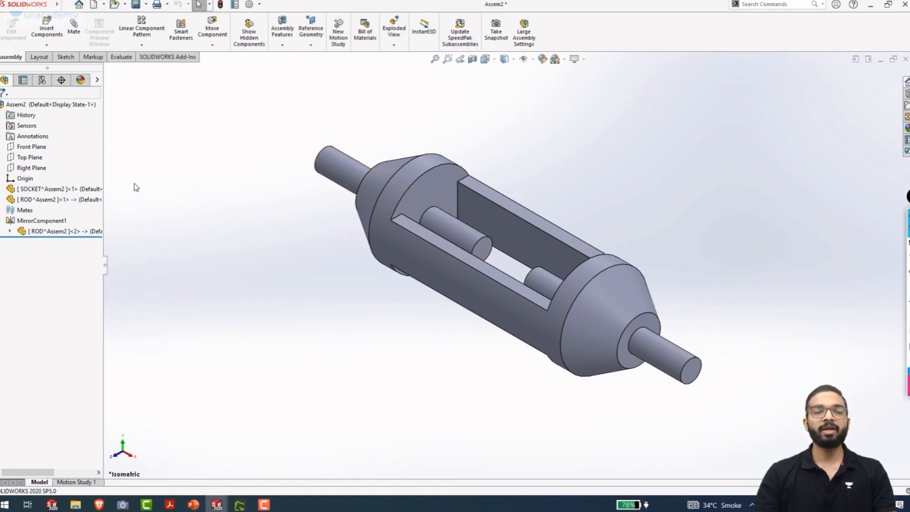
Fill in the SOCKET part's custom properties with the description SOCKET and the material Cast Alloy Steel
{"action": "left_click", "coordinate": [50, 189]}
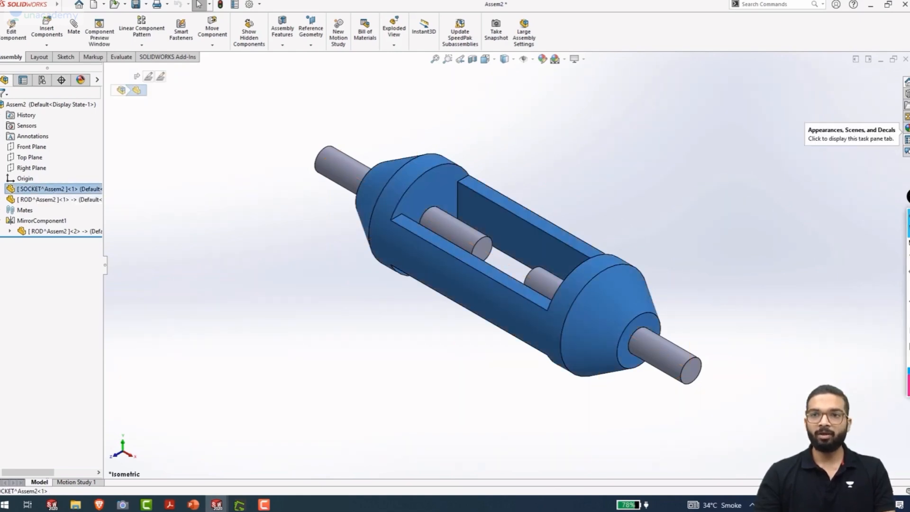
{"action": "left_click", "coordinate": [906, 150]}
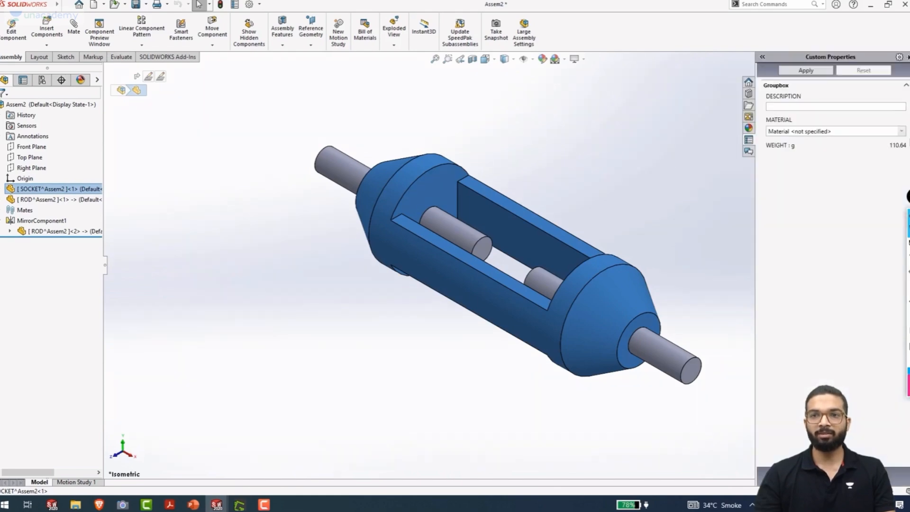
{"action": "left_click", "coordinate": [818, 104]}
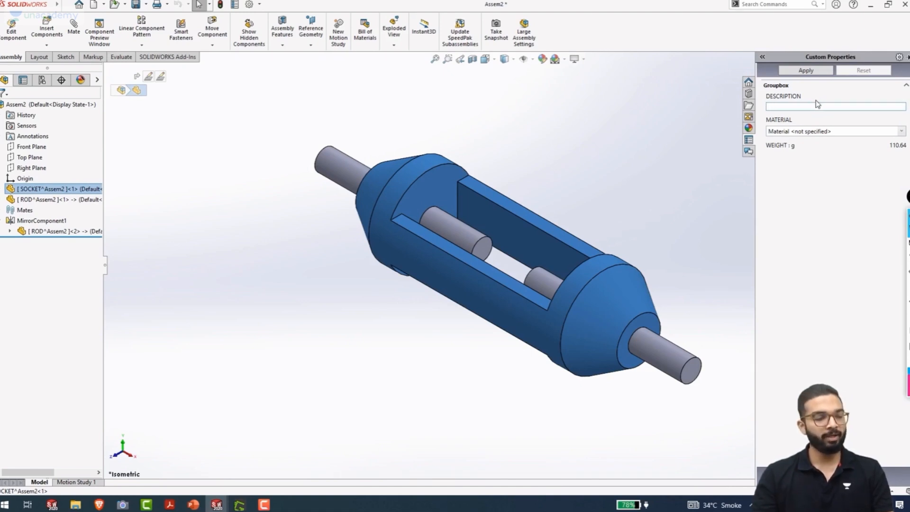
{"action": "type", "text": "SOCKET"}
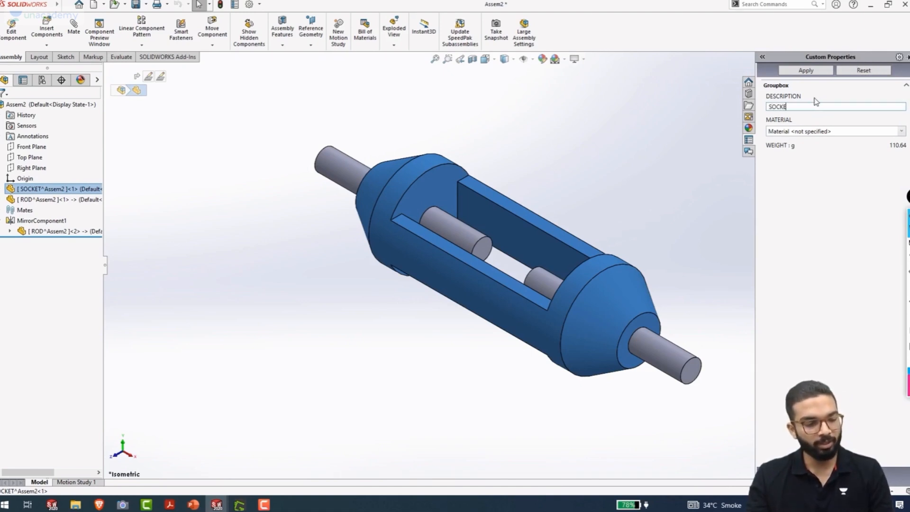
{"action": "left_click", "coordinate": [816, 71]}
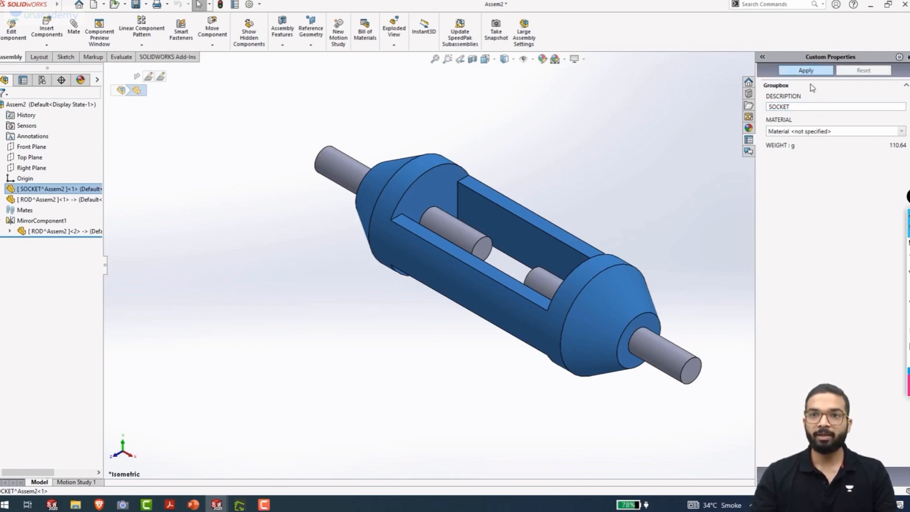
{"action": "left_click", "coordinate": [902, 132]}
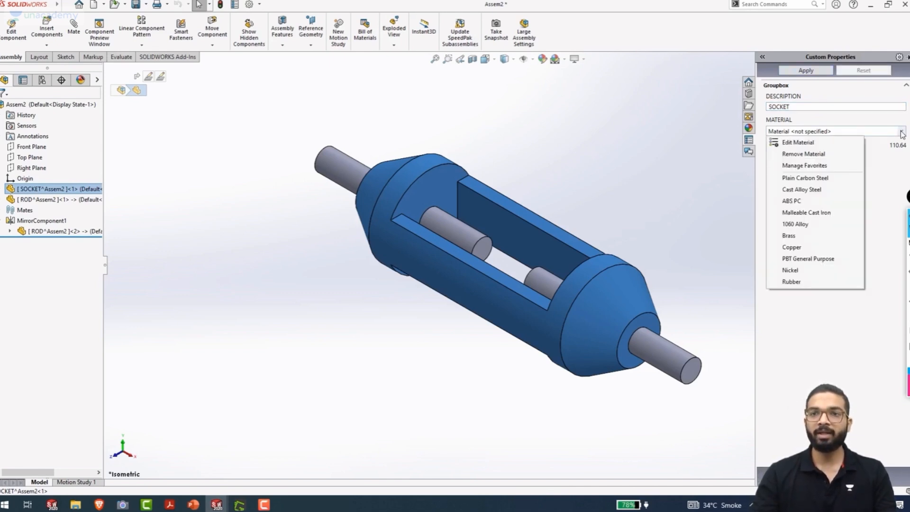
{"action": "left_click", "coordinate": [827, 190]}
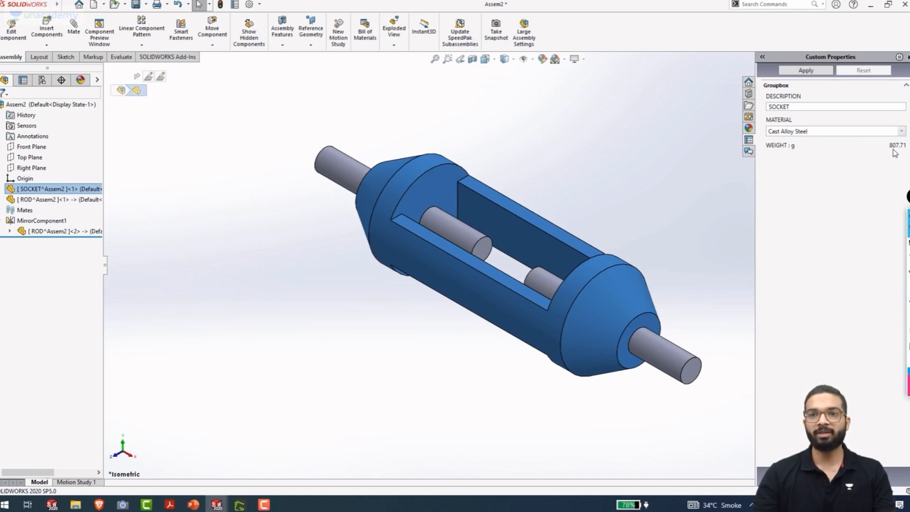
Enter ROD as the description in the original rod's custom properties and apply it
{"action": "left_click", "coordinate": [38, 200]}
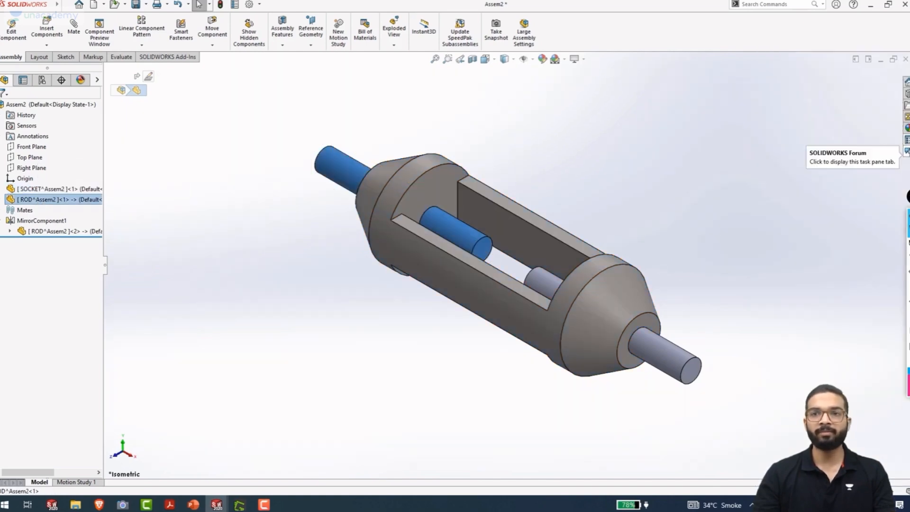
{"action": "left_click", "coordinate": [907, 140]}
{"action": "left_click", "coordinate": [797, 106]}
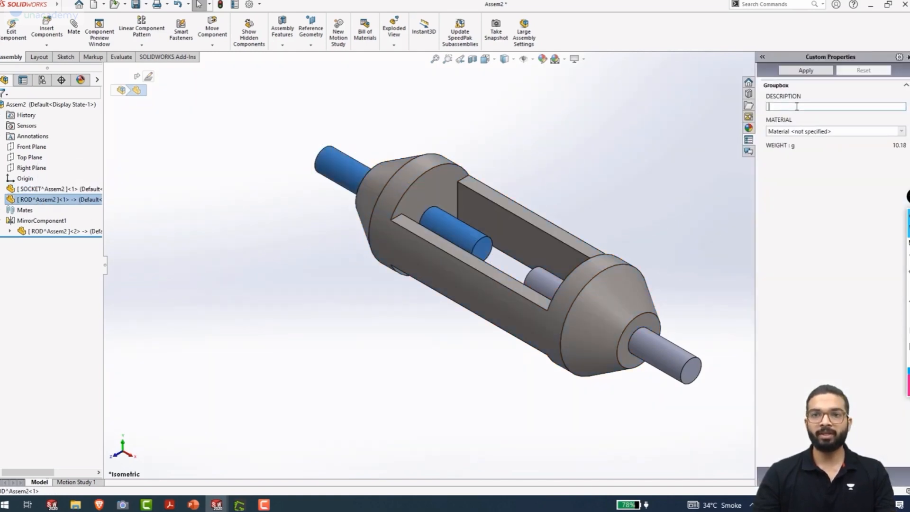
{"action": "type", "text": "ROD"}
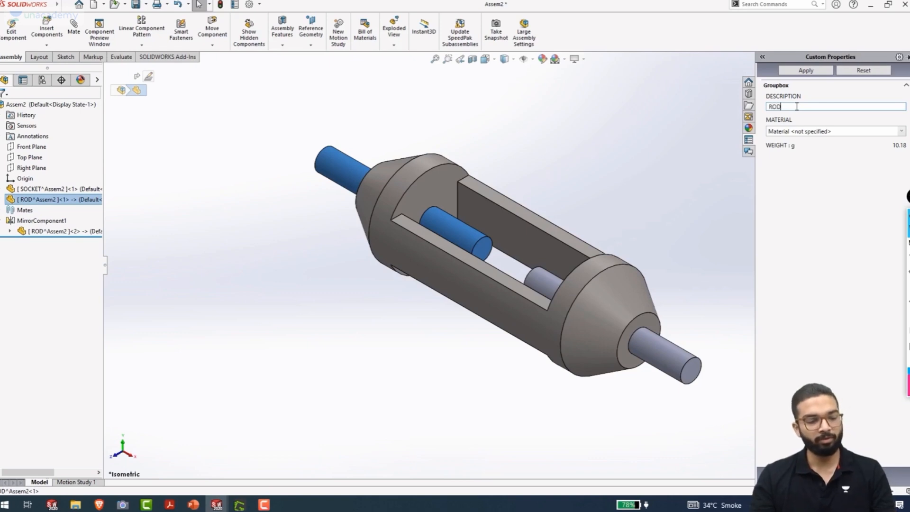
{"action": "key", "text": "Return"}
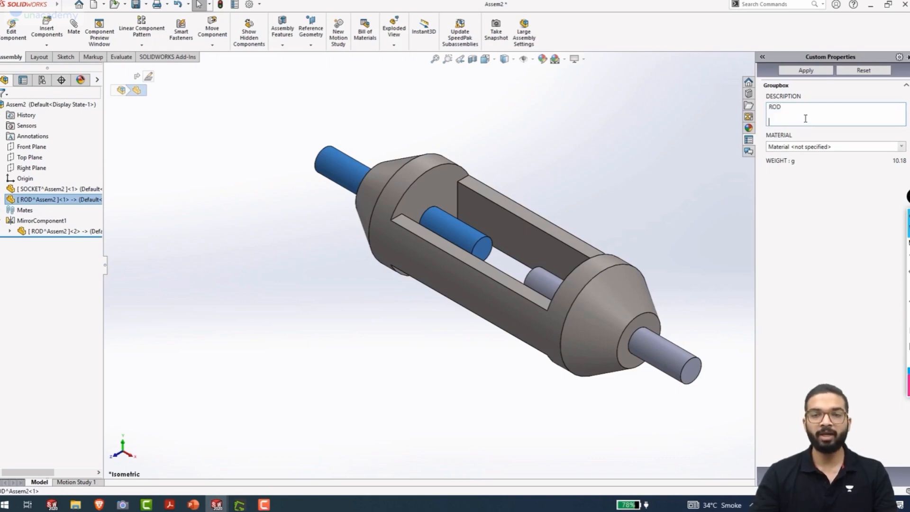
{"action": "key", "text": "BackSpace"}
{"action": "left_click", "coordinate": [812, 72]}
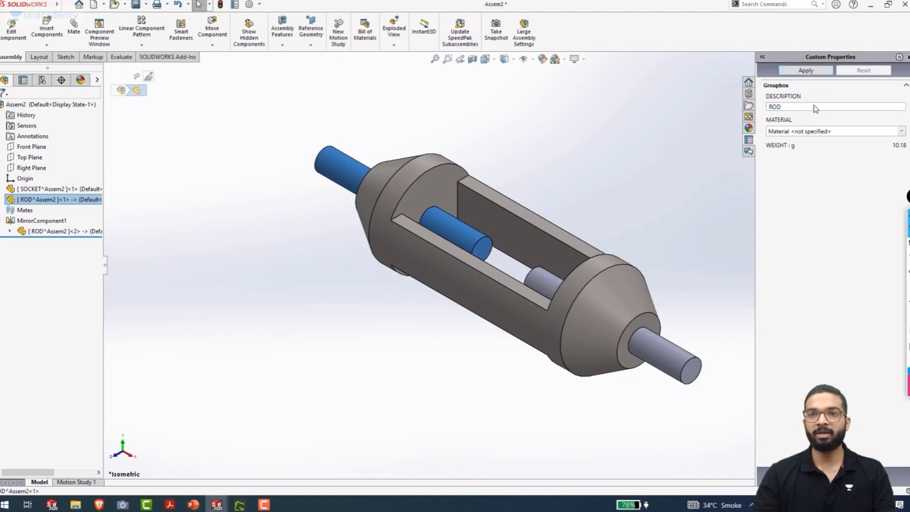
Assign Cast Alloy Steel as the ROD part's material, apply the properties and clear the selection
{"action": "left_click", "coordinate": [900, 132]}
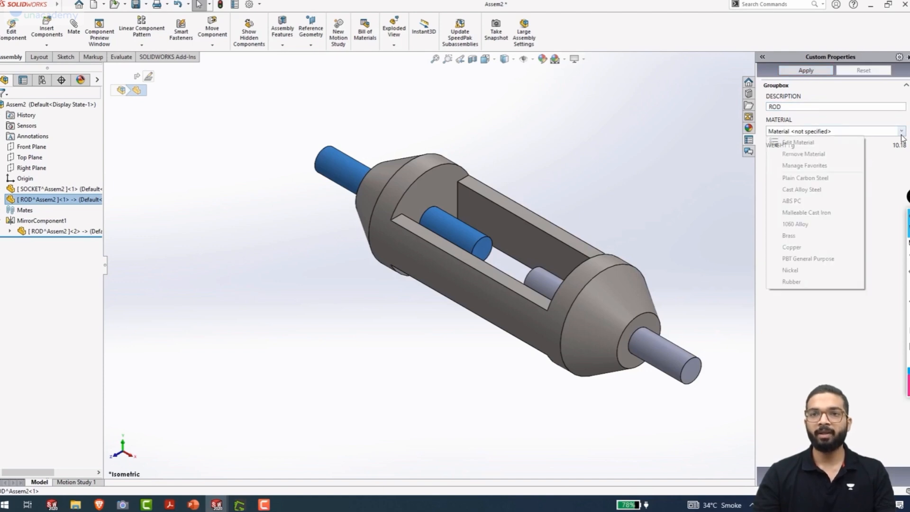
{"action": "left_click", "coordinate": [816, 190]}
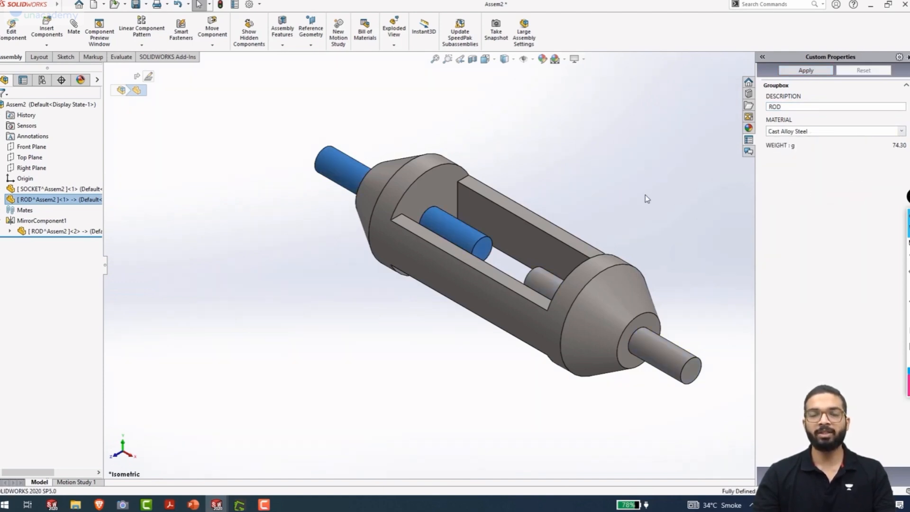
{"action": "left_click", "coordinate": [806, 71]}
{"action": "left_click", "coordinate": [652, 158]}
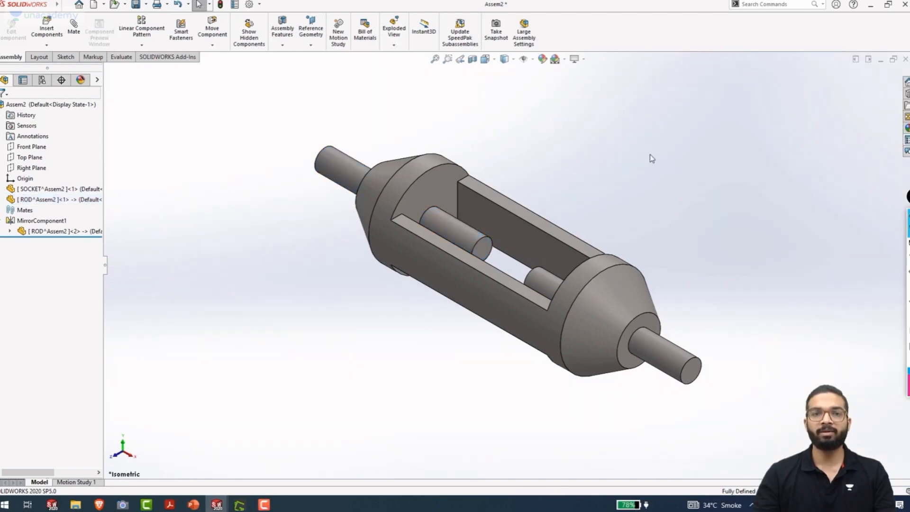